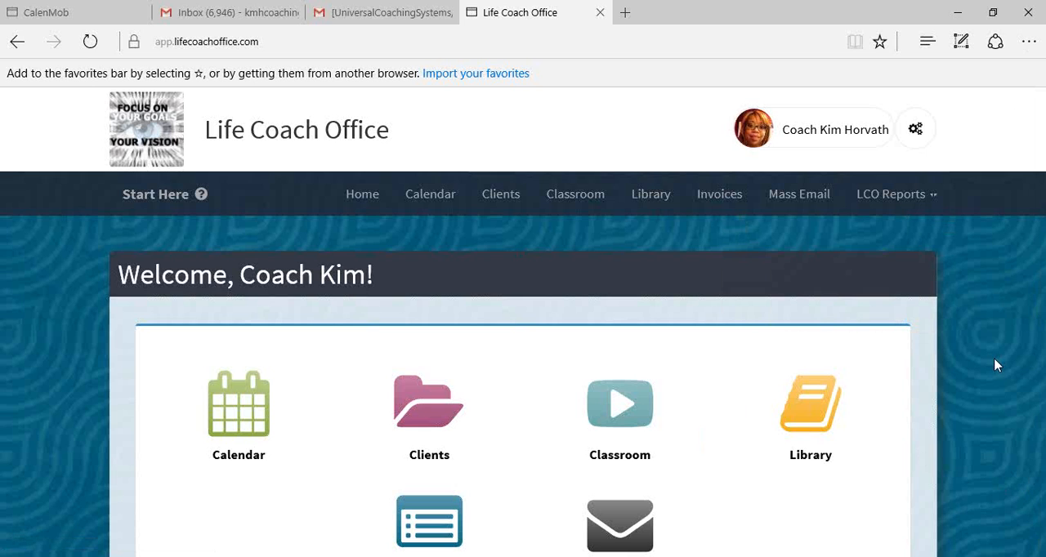
pyautogui.scroll(-5, 995, 366)
pyautogui.scroll(4, 996, 365)
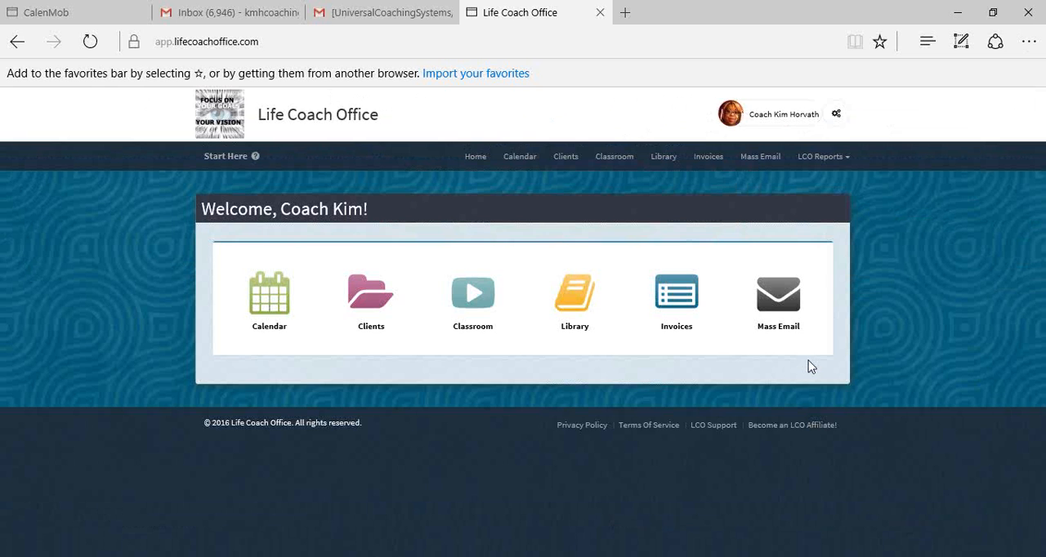
pyautogui.scroll(3, 809, 360)
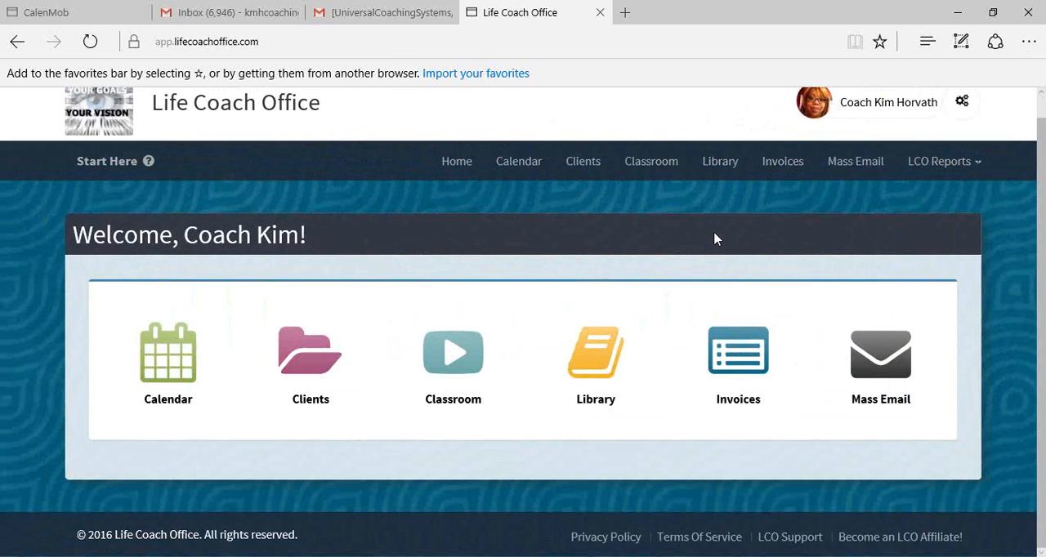
# - Start an upload to the top-level Library folder and restrict its visibility to Only Coach Can View
pyautogui.click(722, 166)
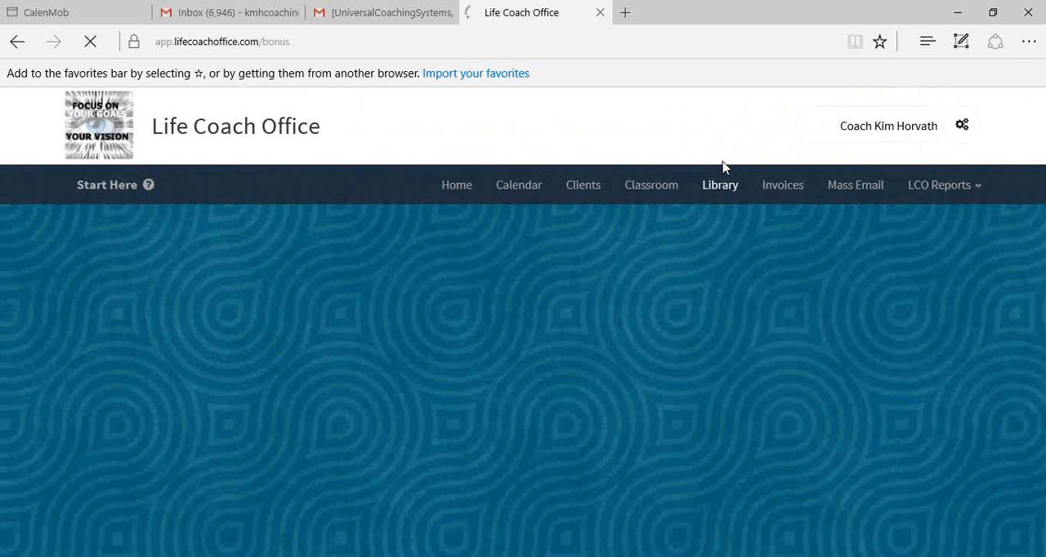
pyautogui.scroll(-3, 625, 273)
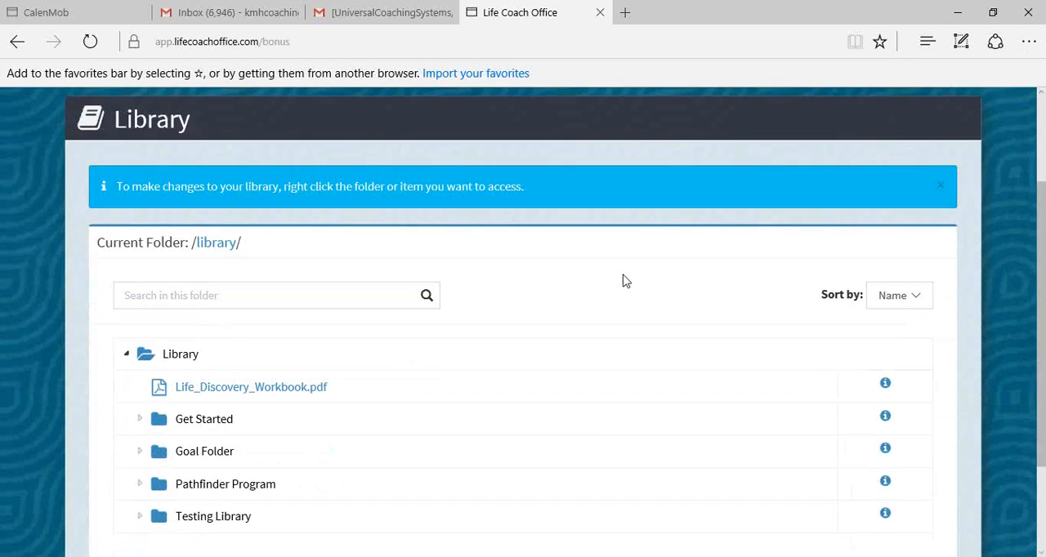
pyautogui.scroll(-1, 527, 290)
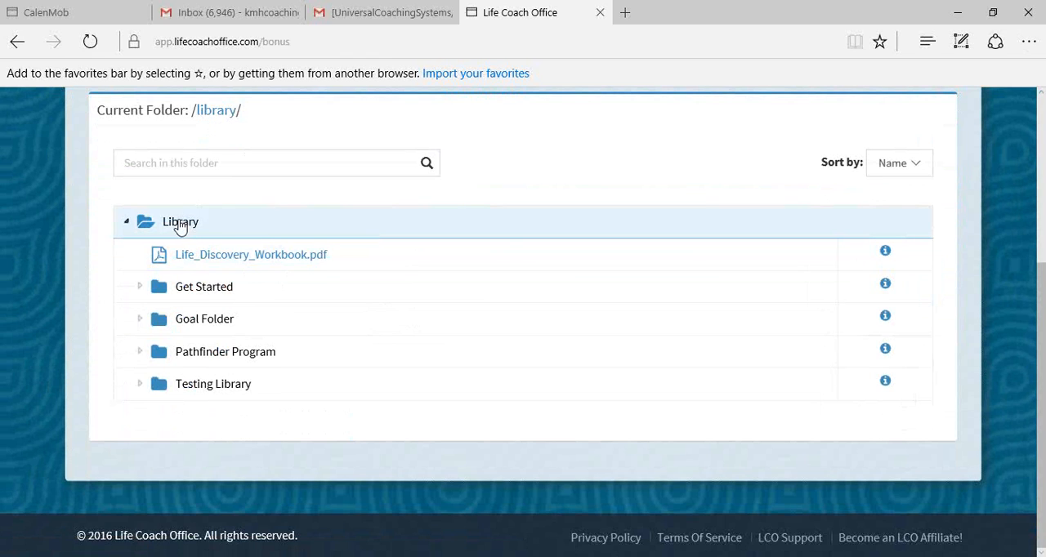
pyautogui.rightClick(181, 226)
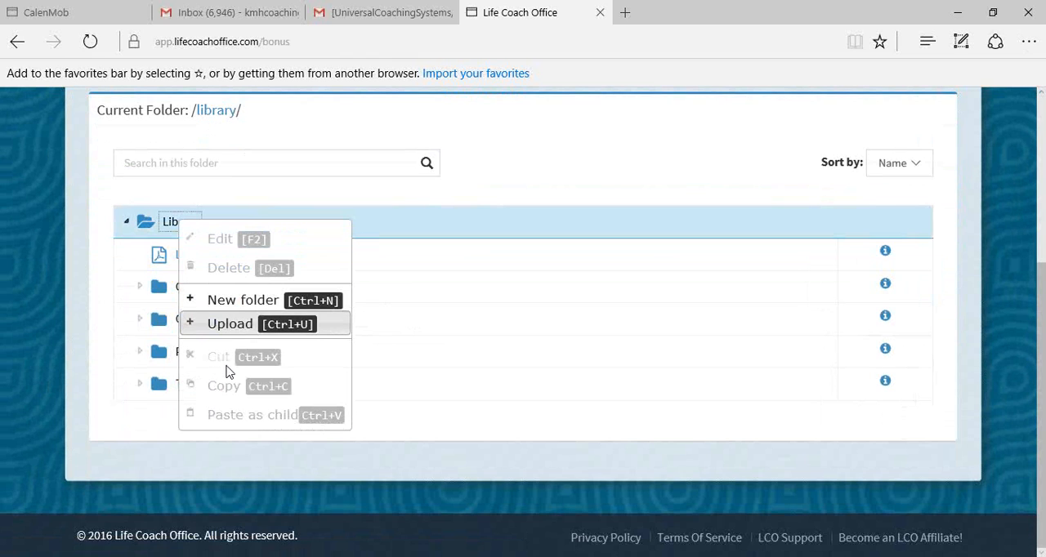
pyautogui.click(283, 327)
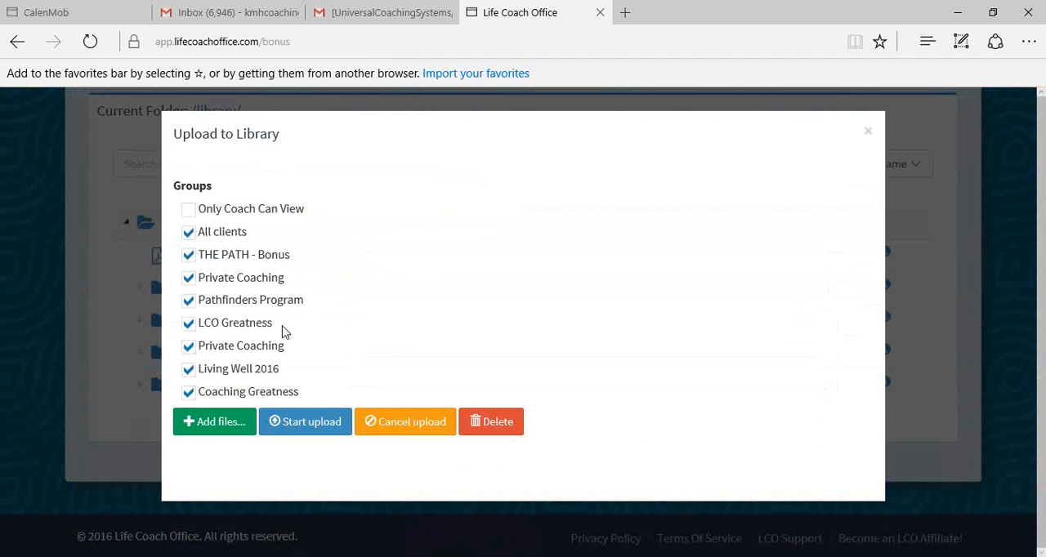
pyautogui.click(189, 211)
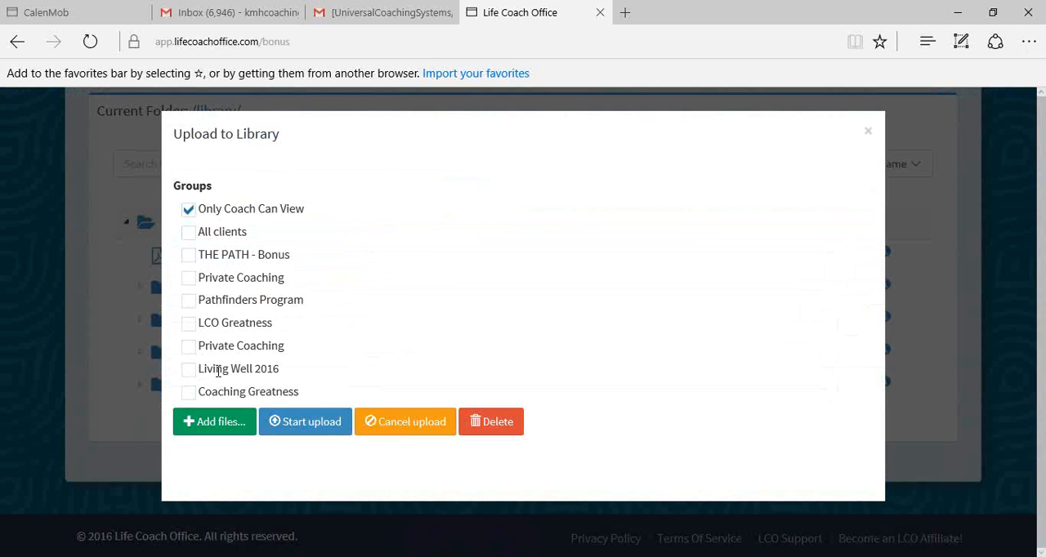
# - Begin adding a file to the upload and browse to the LCO folder on OneDrive
pyautogui.click(210, 423)
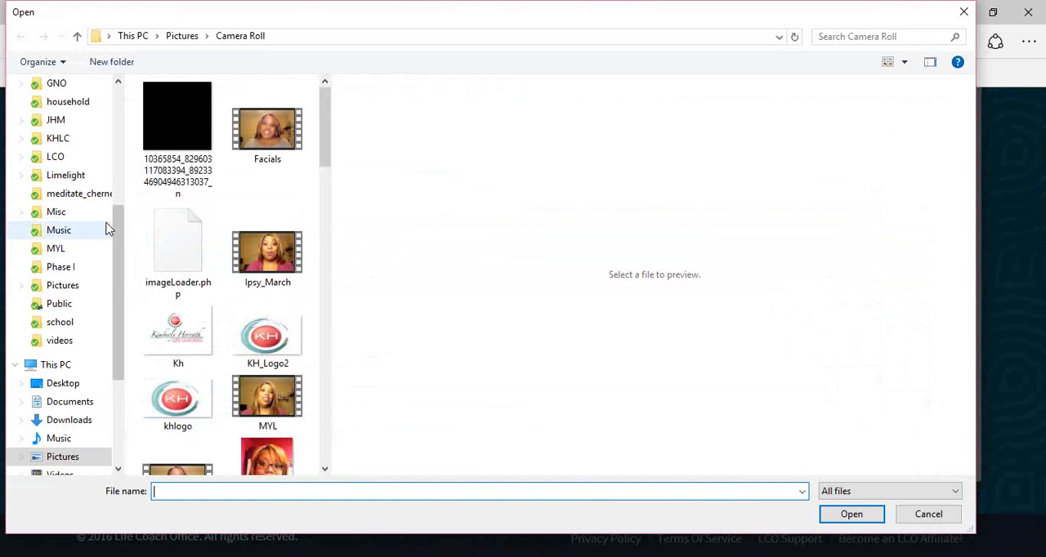
pyautogui.click(51, 158)
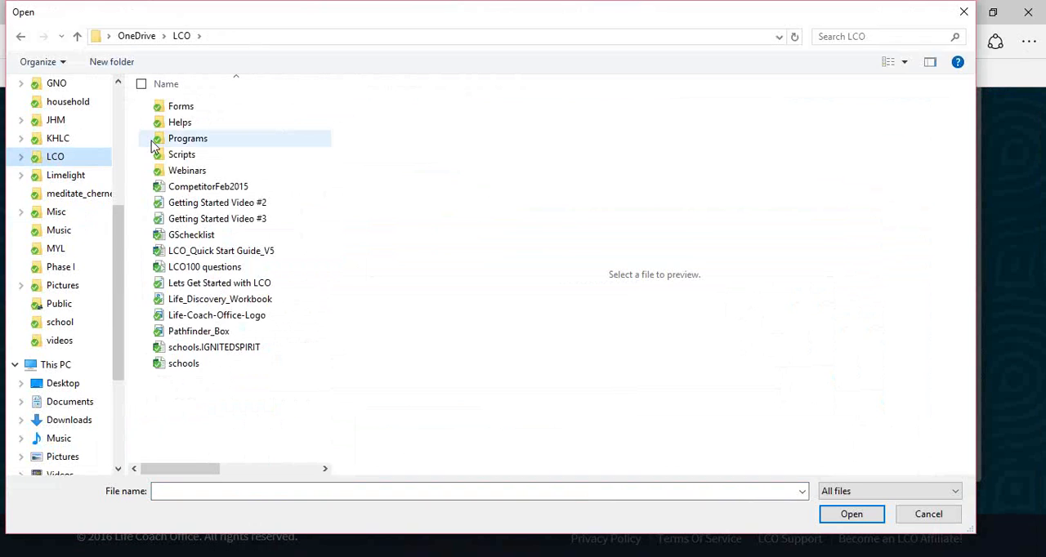
pyautogui.click(184, 142)
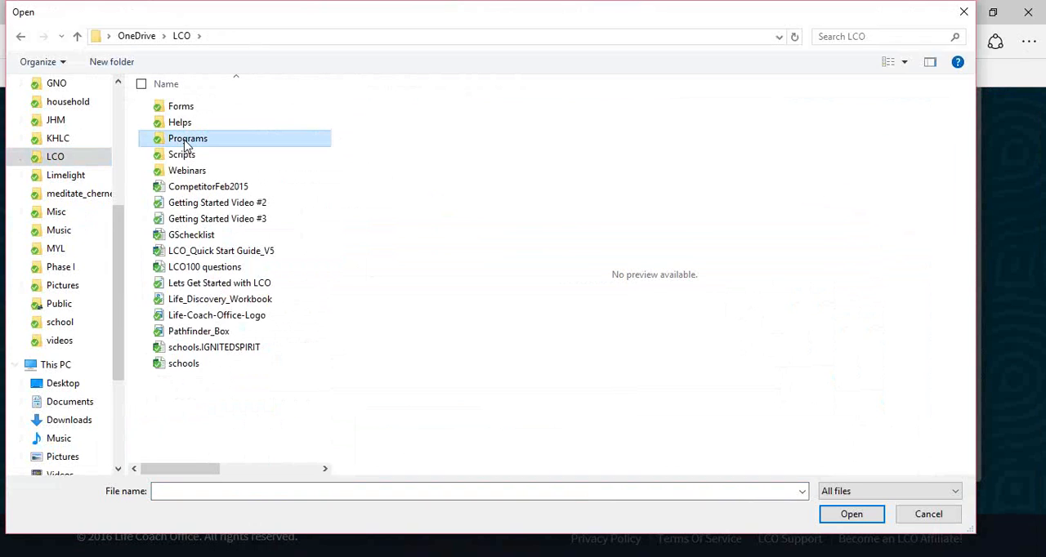
pyautogui.doubleClick(187, 145)
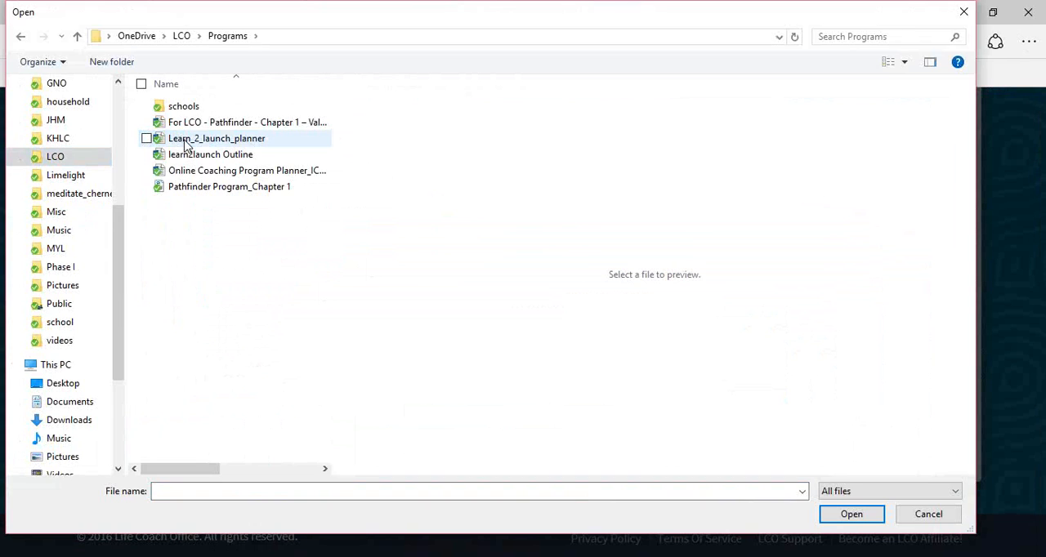
pyautogui.click(179, 40)
# - Choose Becoming Great Ebook from the Webinars folder and upload it to the library
pyautogui.click(176, 173)
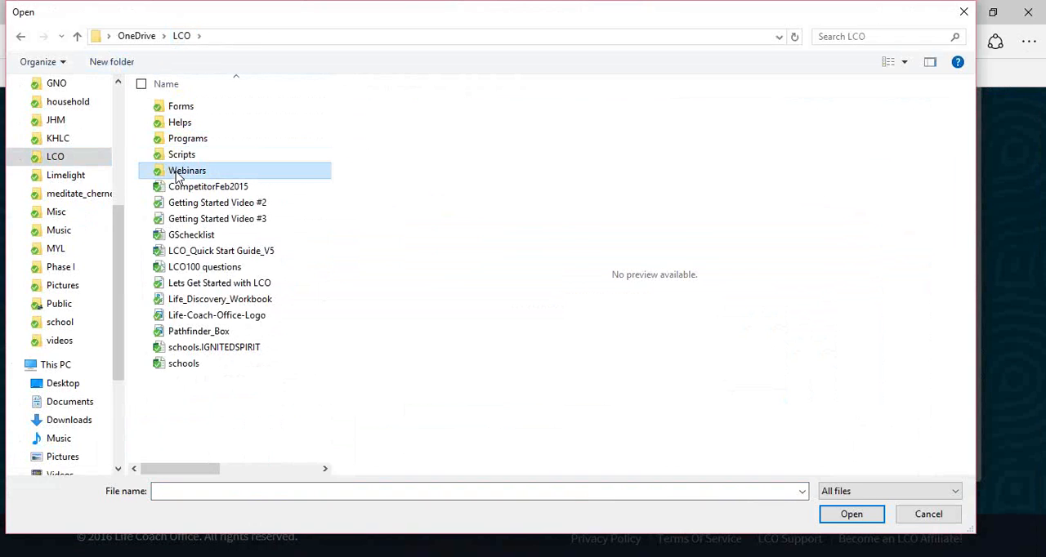
pyautogui.doubleClick(176, 173)
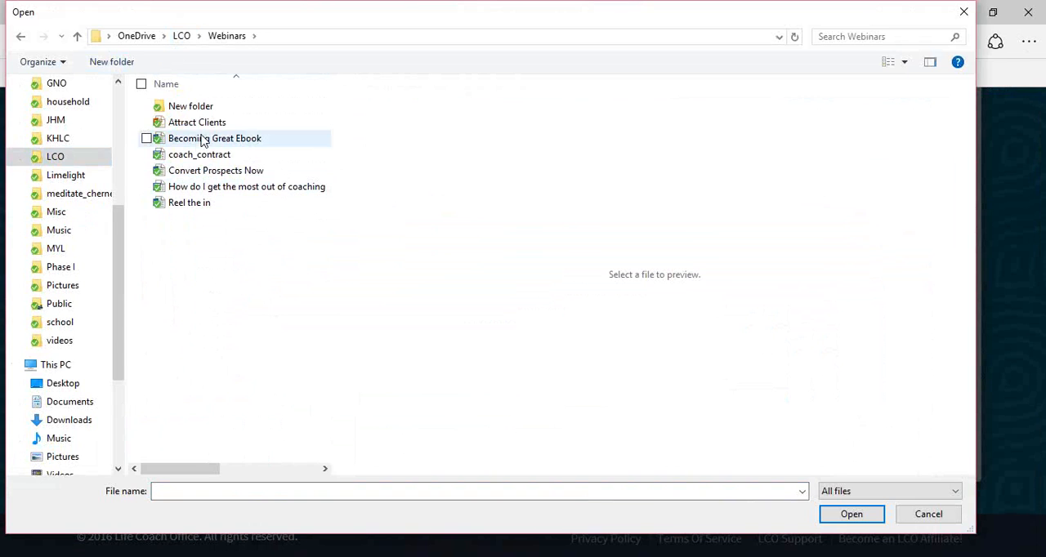
pyautogui.click(199, 140)
pyautogui.click(851, 514)
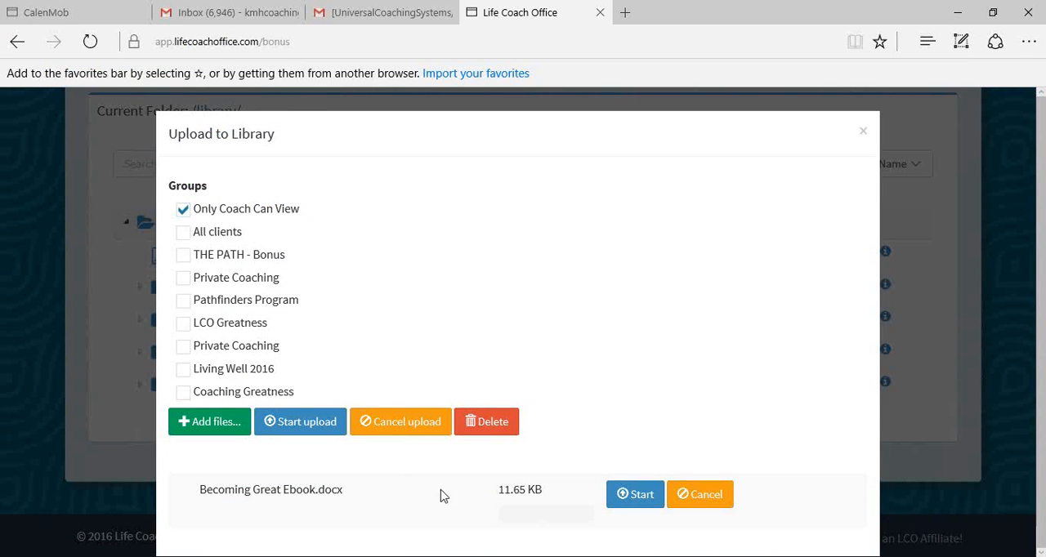
pyautogui.click(634, 495)
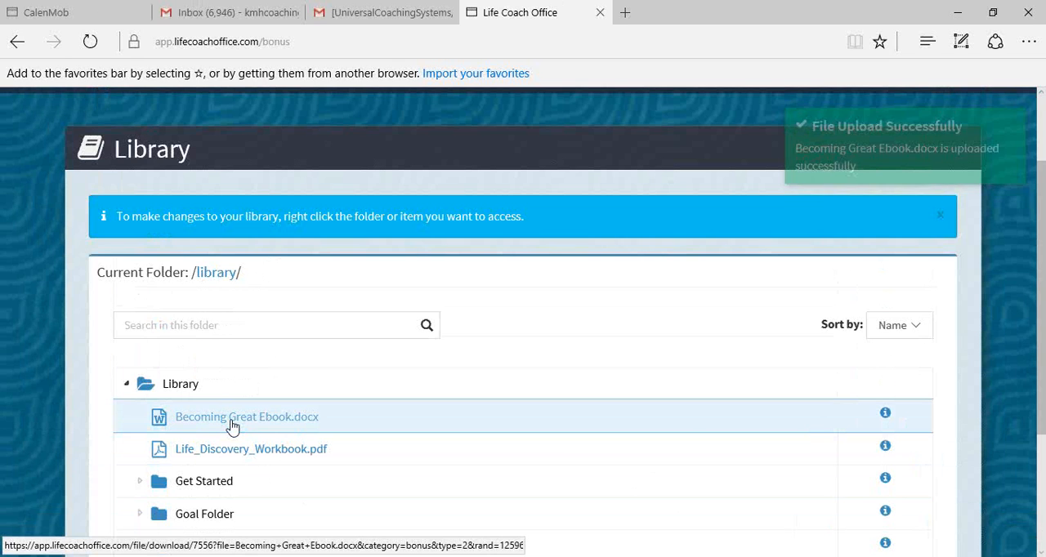
pyautogui.scroll(-2, 234, 423)
pyautogui.scroll(3, 233, 423)
pyautogui.scroll(-3, 273, 401)
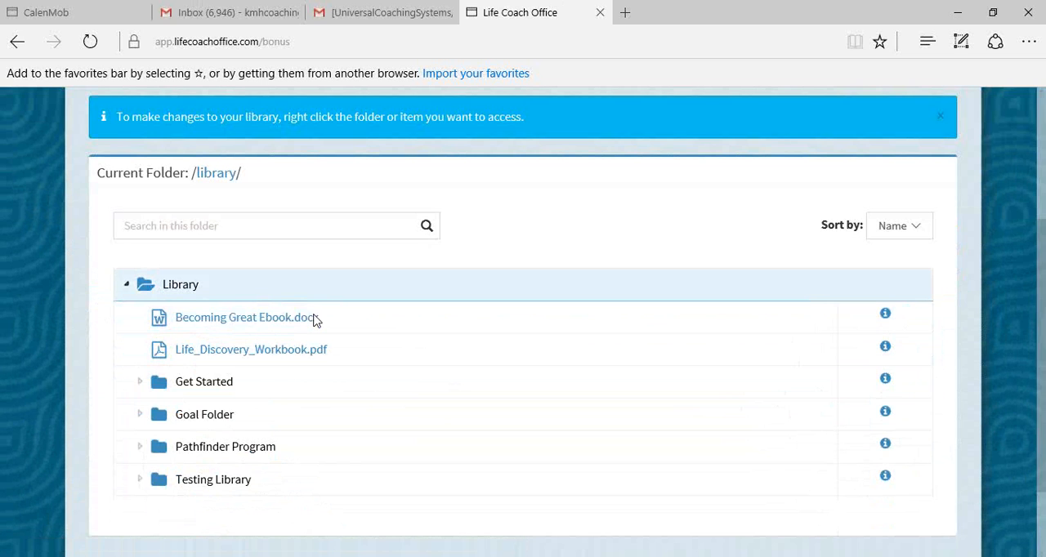
# - Open the Client Billing settings and start a new entry under Products and Services
pyautogui.scroll(3, 514, 292)
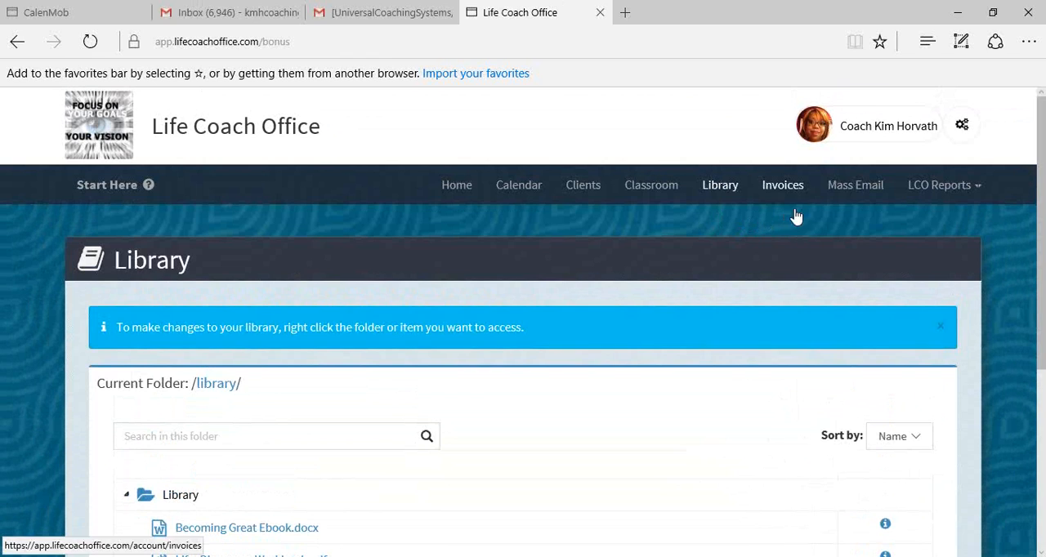
pyautogui.click(965, 138)
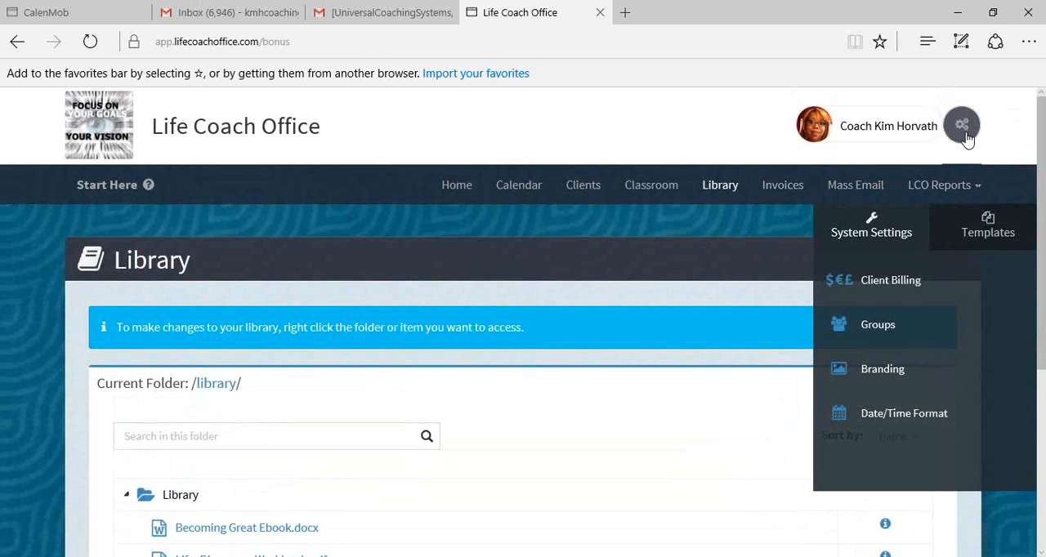
pyautogui.click(888, 282)
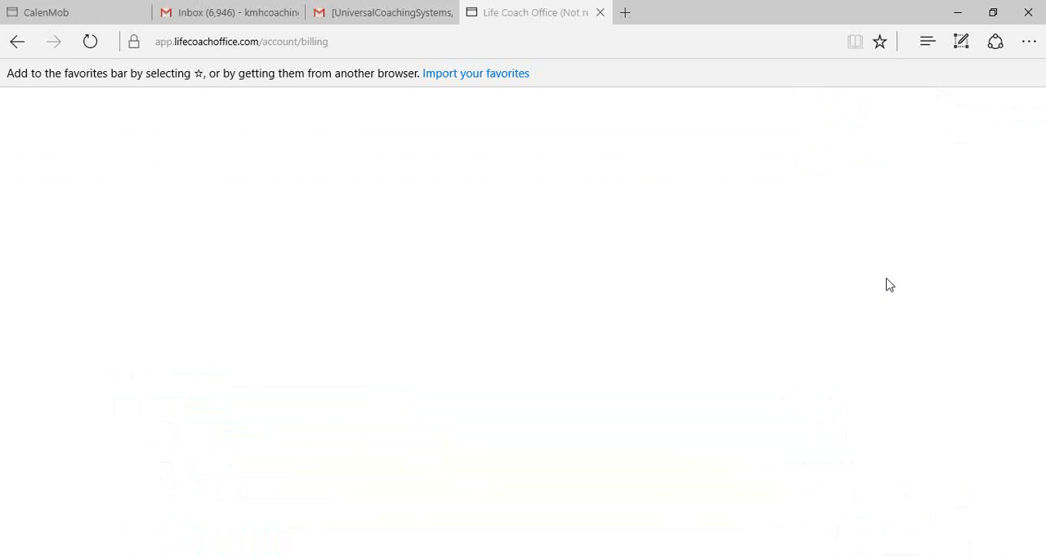
pyautogui.scroll(-5, 889, 284)
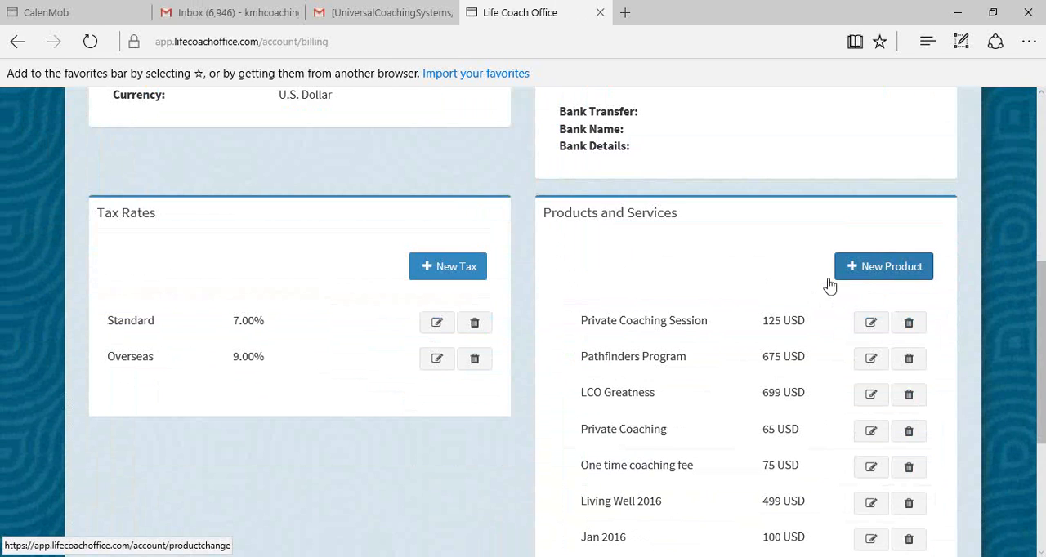
pyautogui.click(888, 271)
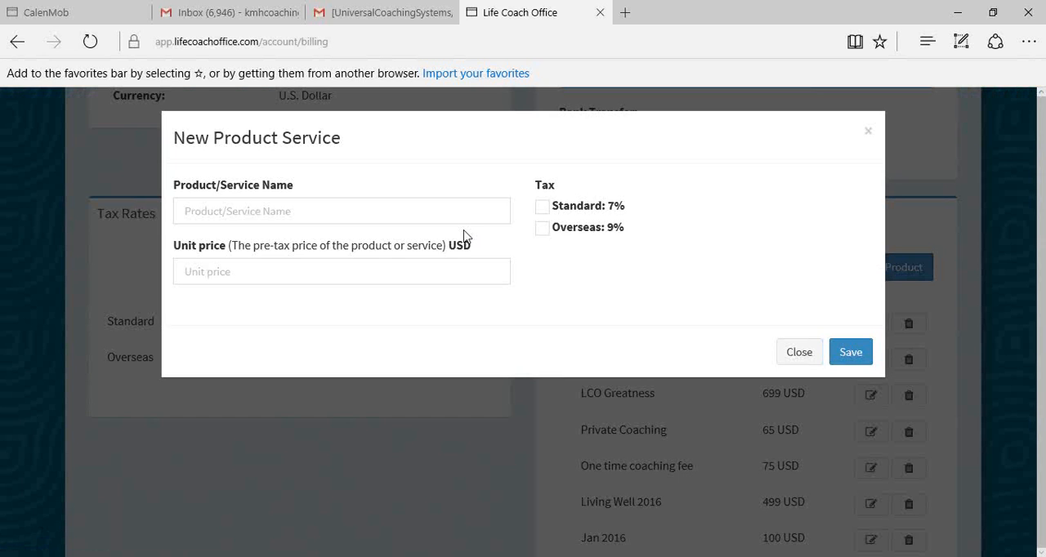
# - Name the product Becoming Great, set its unit price to 15.99 USD, apply the Standard 7% tax and save it
pyautogui.click(419, 210)
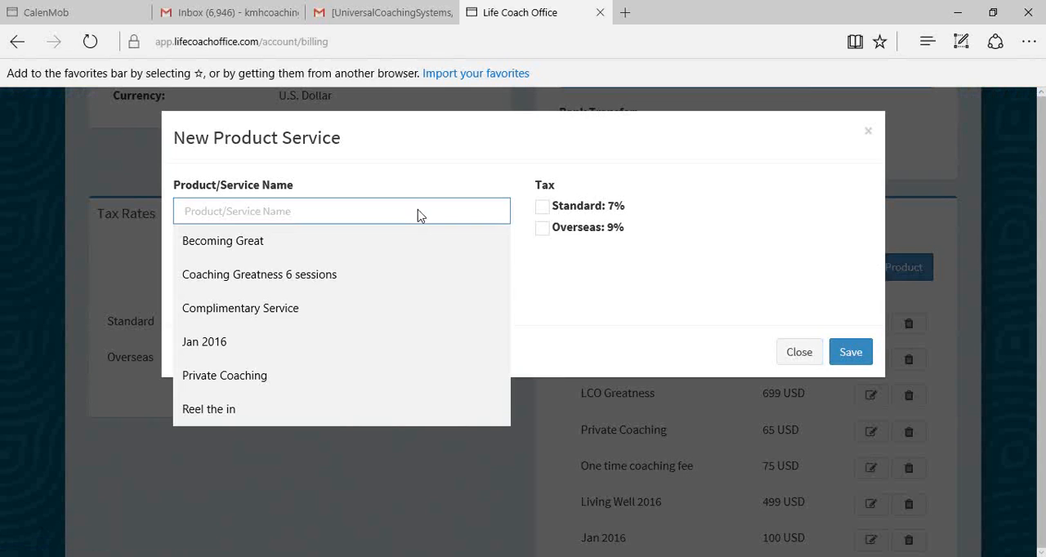
pyautogui.click(260, 244)
pyautogui.click(305, 275)
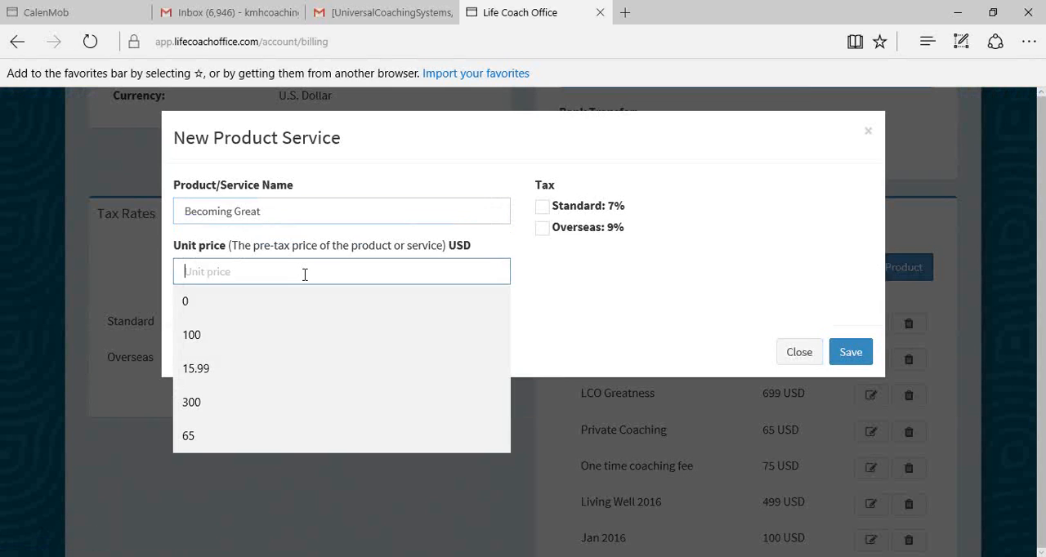
pyautogui.click(201, 369)
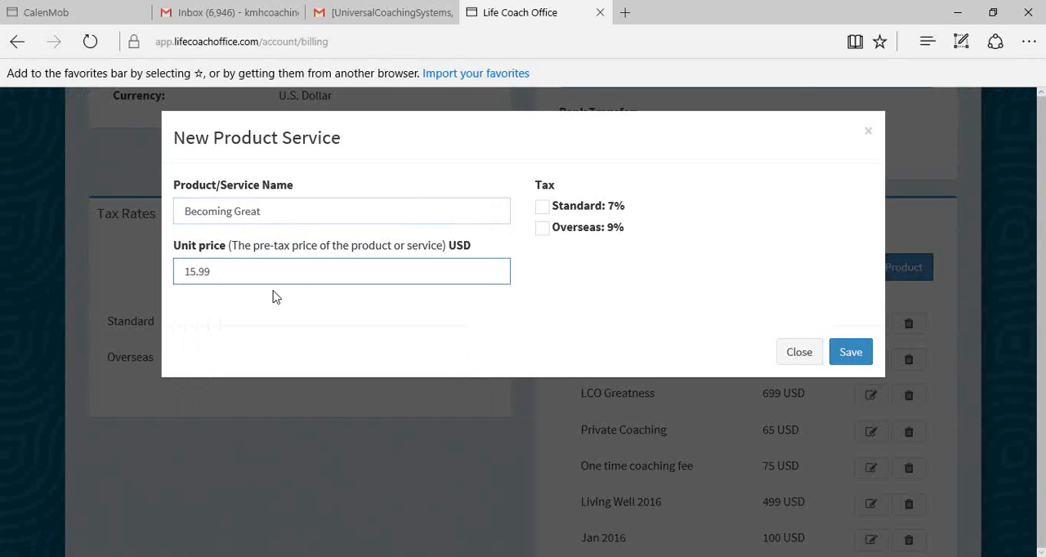
pyautogui.click(543, 209)
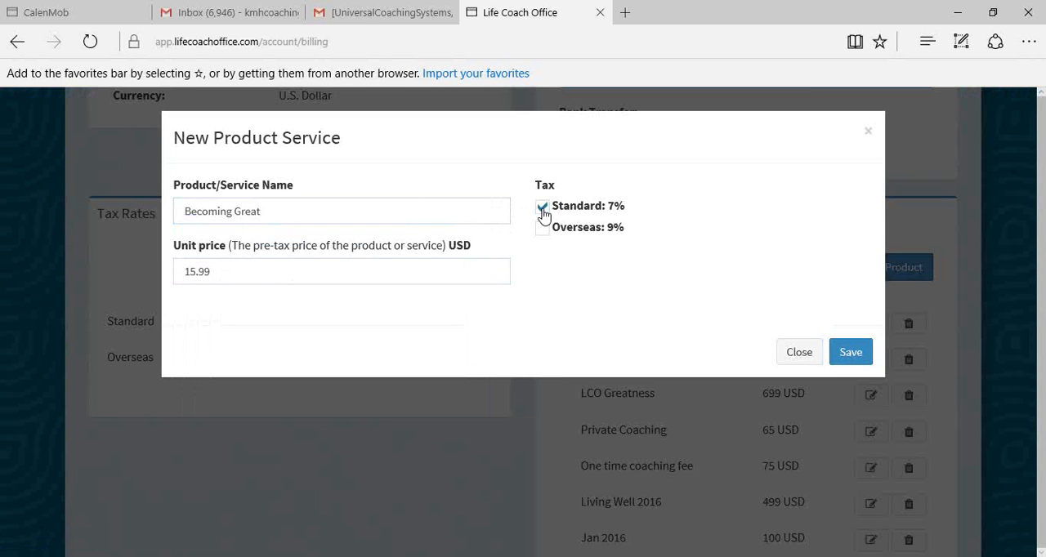
pyautogui.click(851, 355)
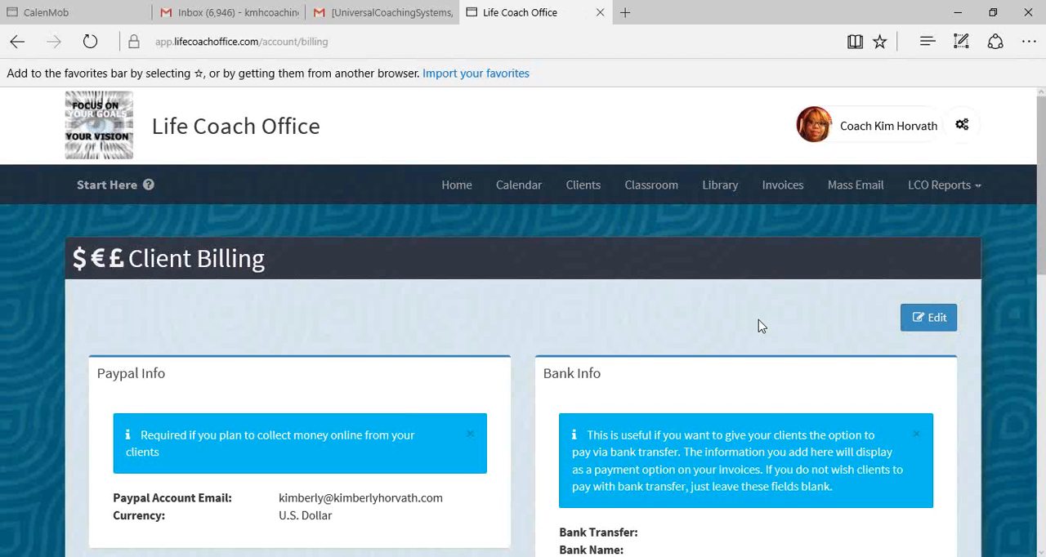
# - Delete the older duplicate Becoming Great product listed directly below Jan 2016
pyautogui.scroll(-6, 758, 322)
pyautogui.scroll(-3, 787, 397)
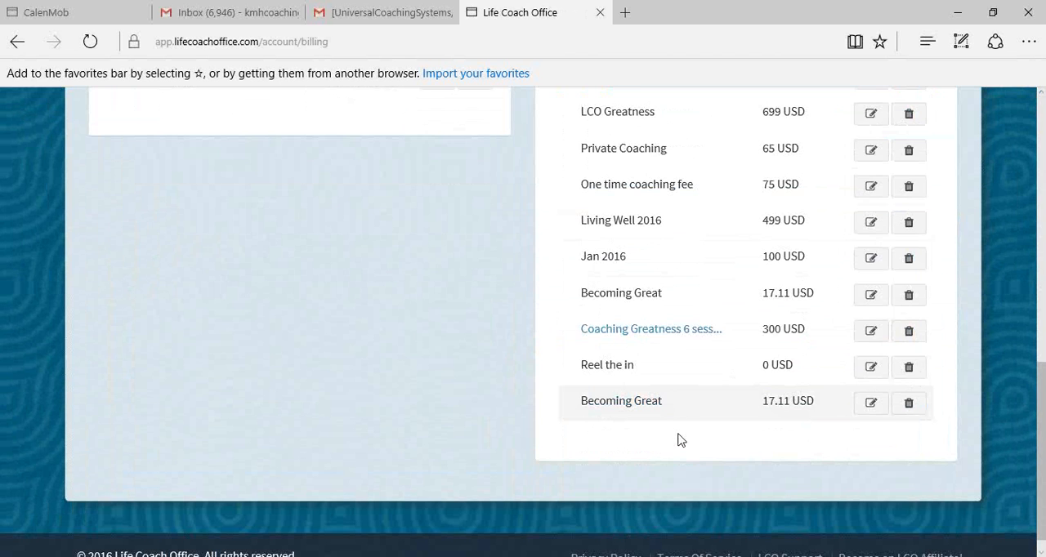
pyautogui.click(913, 297)
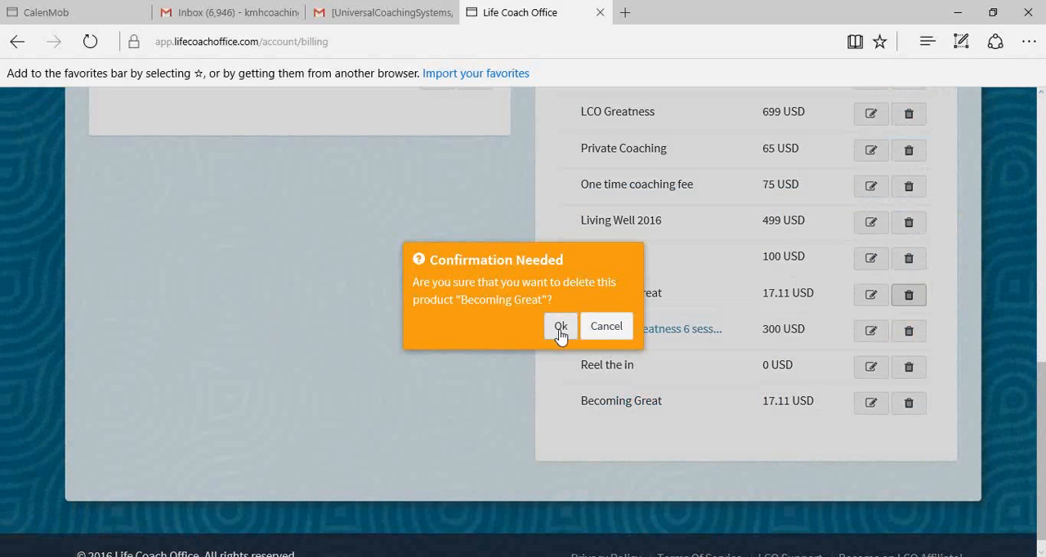
pyautogui.click(560, 328)
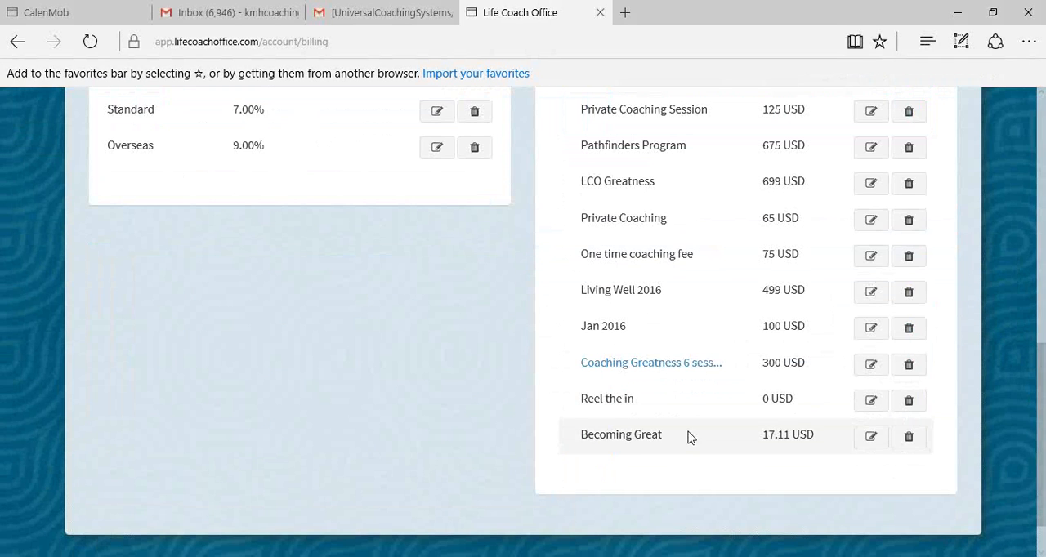
pyautogui.scroll(10, 704, 412)
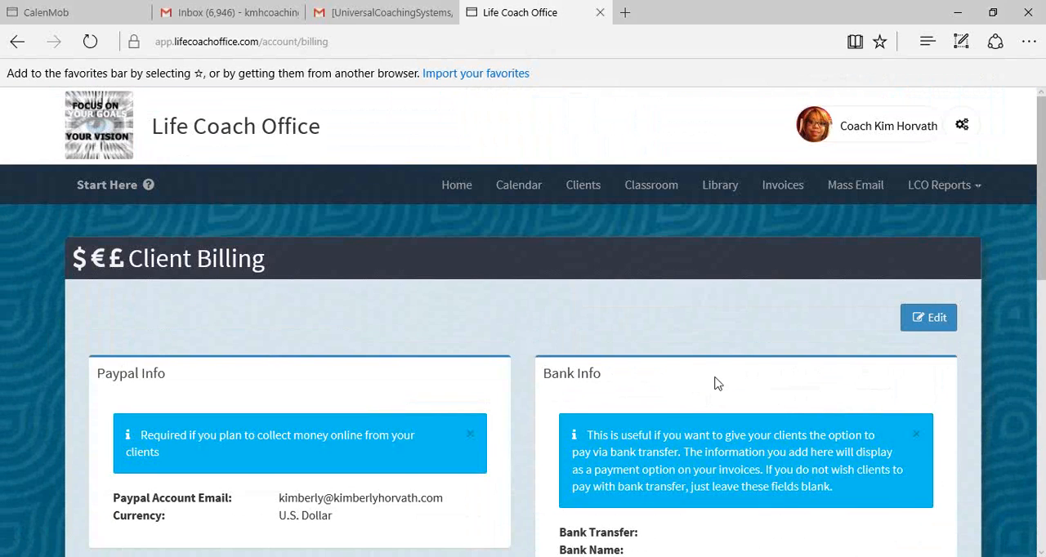
pyautogui.scroll(-1, 724, 374)
pyautogui.scroll(1, 722, 369)
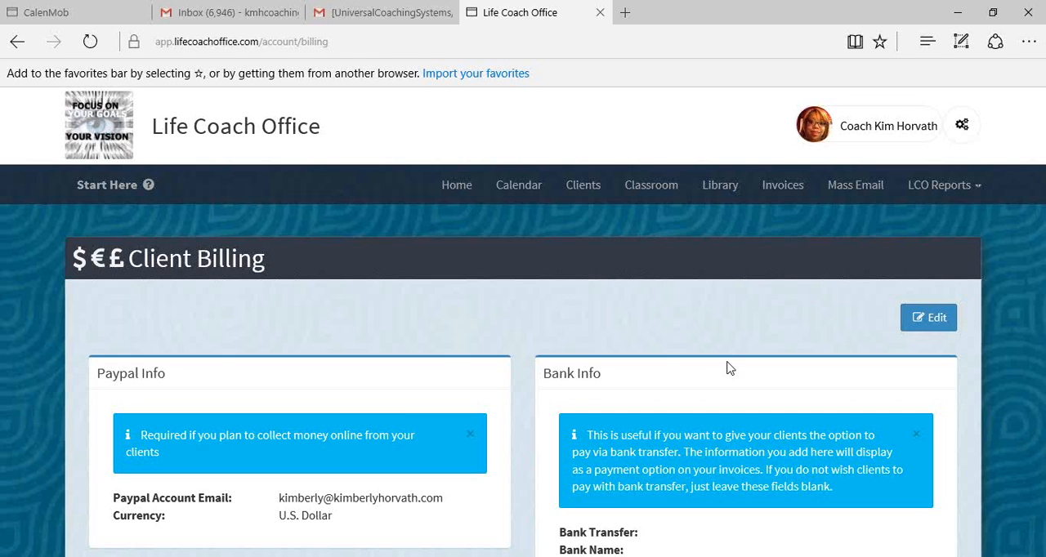
# - Open the Groups page in the system settings and bring the list of existing groups into view
pyautogui.click(962, 132)
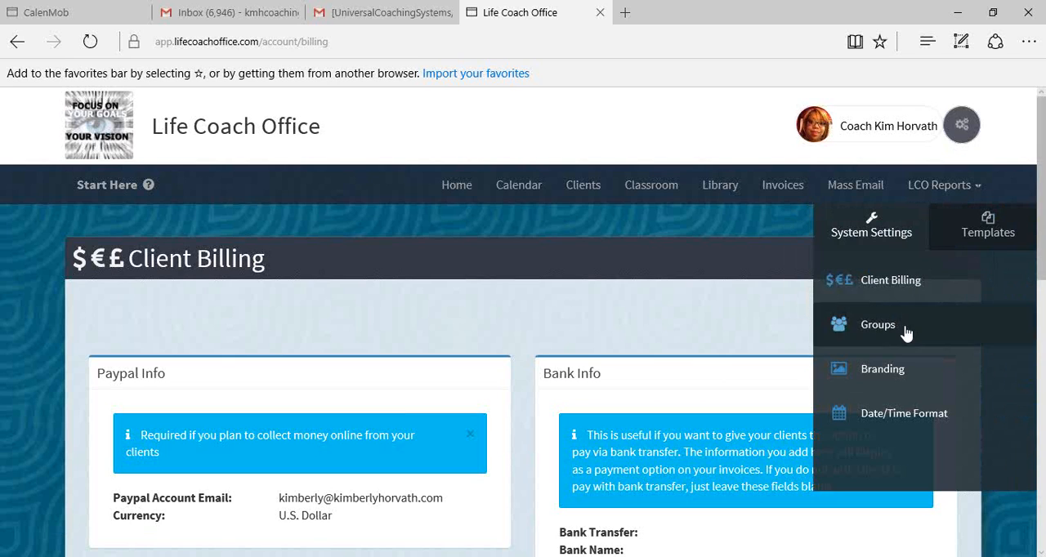
pyautogui.click(879, 327)
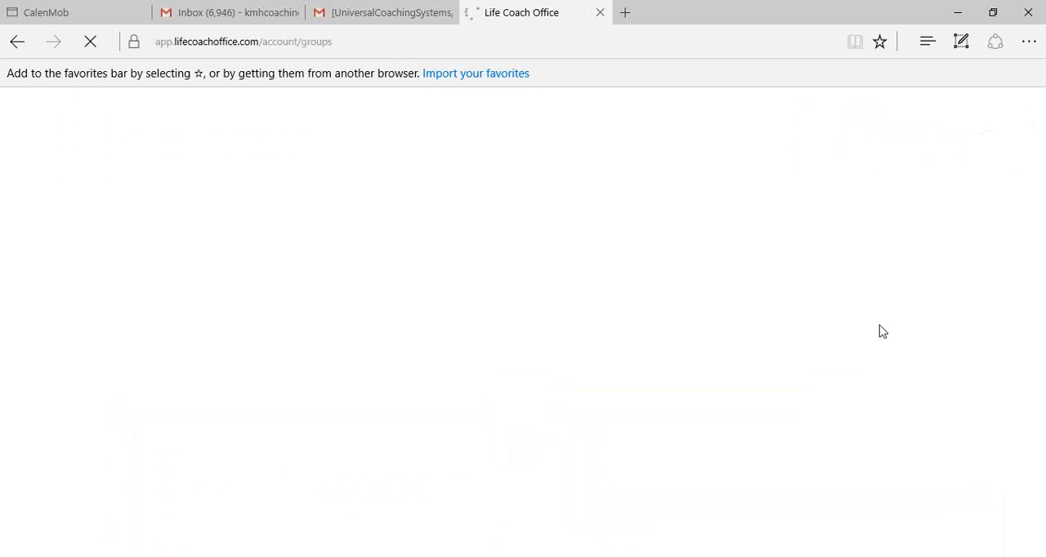
pyautogui.scroll(-3, 881, 326)
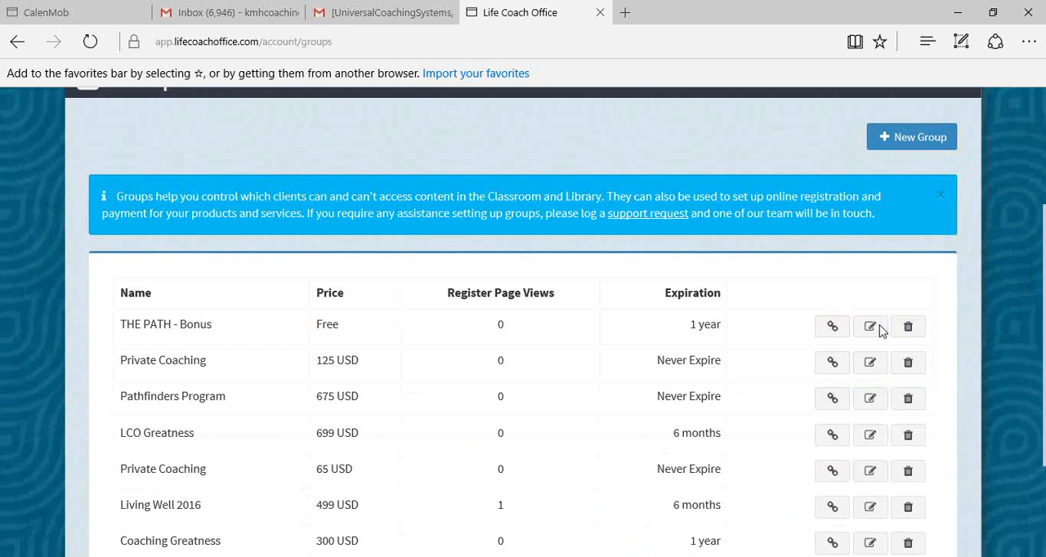
# - Start a new group and title it Becoming Great Ebook Link
pyautogui.scroll(3, 879, 326)
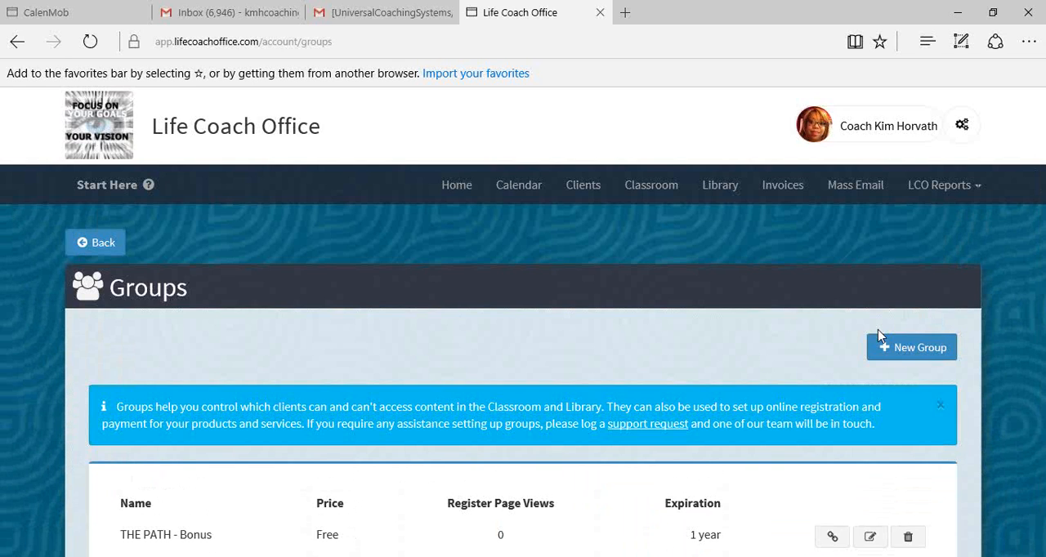
pyautogui.scroll(-1, 876, 331)
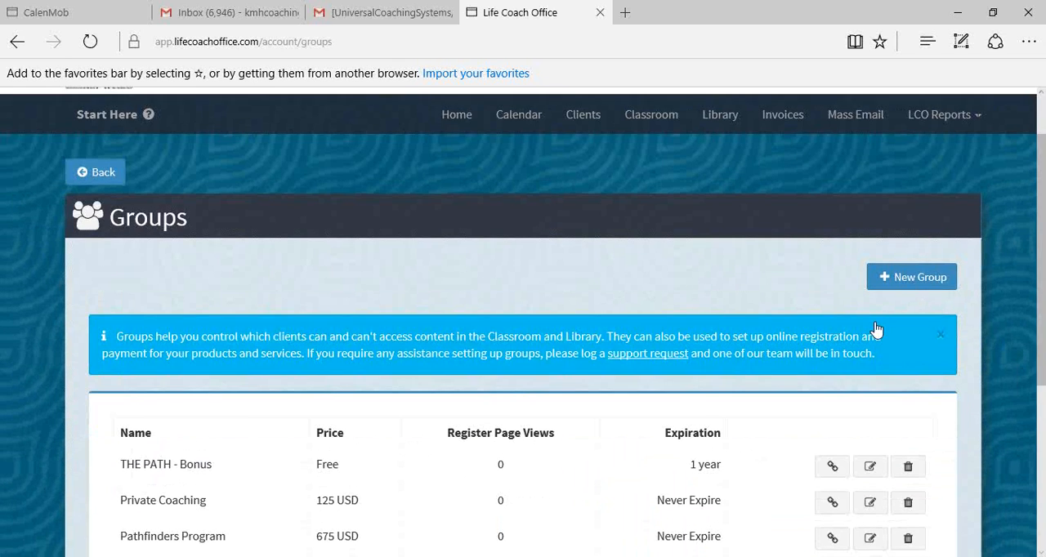
pyautogui.scroll(-3, 874, 327)
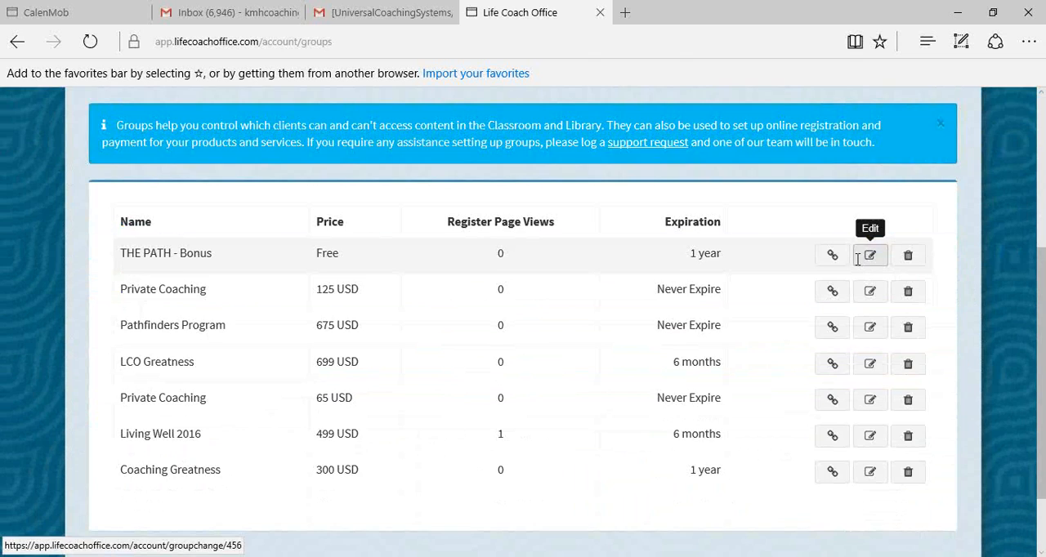
pyautogui.scroll(-1, 859, 262)
pyautogui.scroll(3, 842, 270)
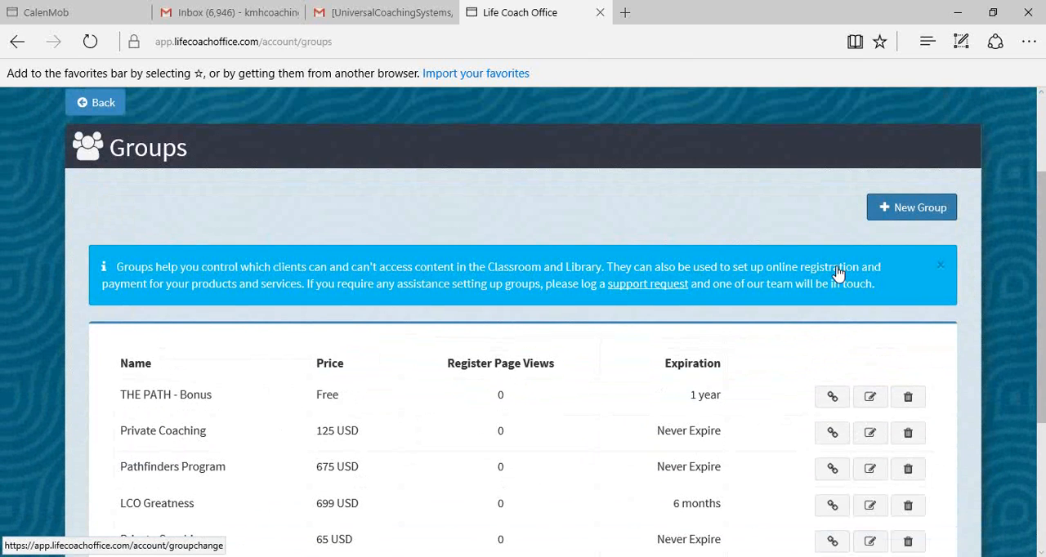
pyautogui.click(903, 208)
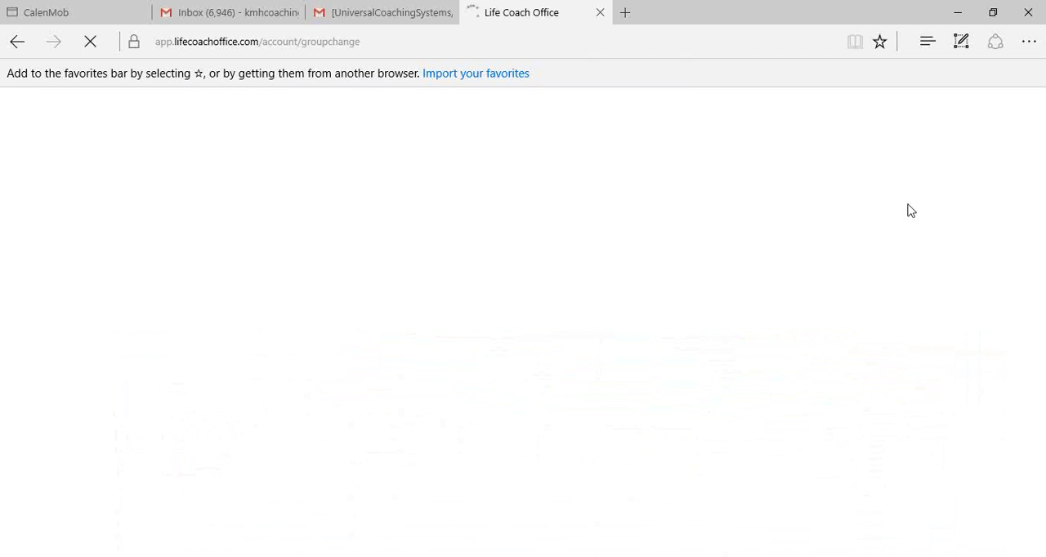
pyautogui.scroll(-1, 568, 380)
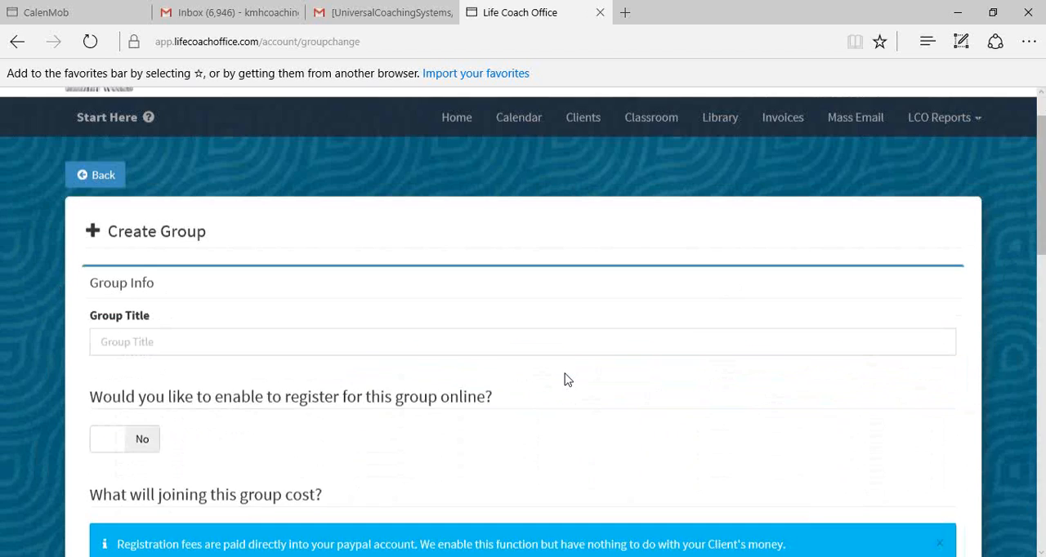
pyautogui.click(478, 343)
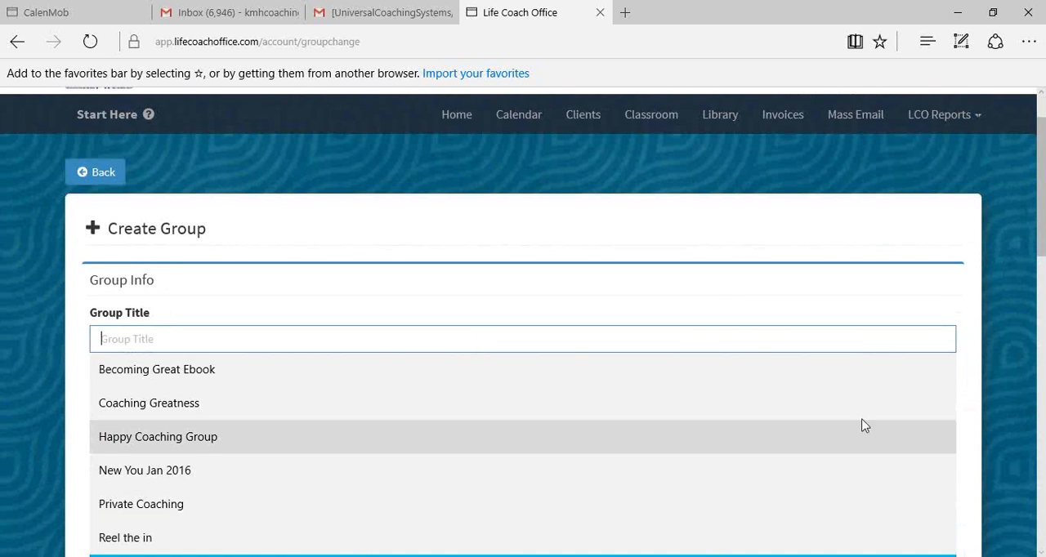
pyautogui.click(241, 376)
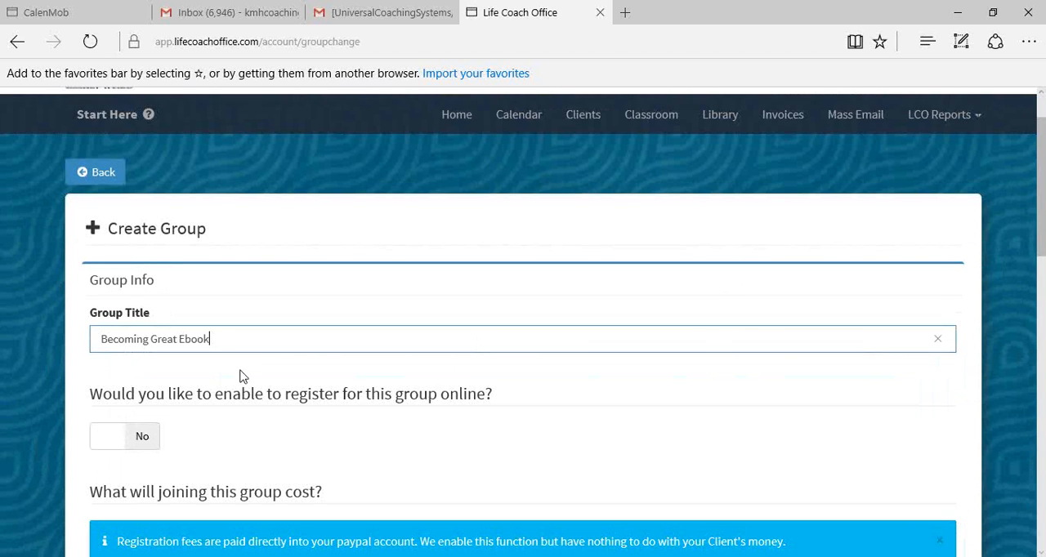
pyautogui.write('Link')
# - Enable online registration for the group and choose the Becoming Great - $15.99 product as its joining cost
pyautogui.scroll(-2, 311, 311)
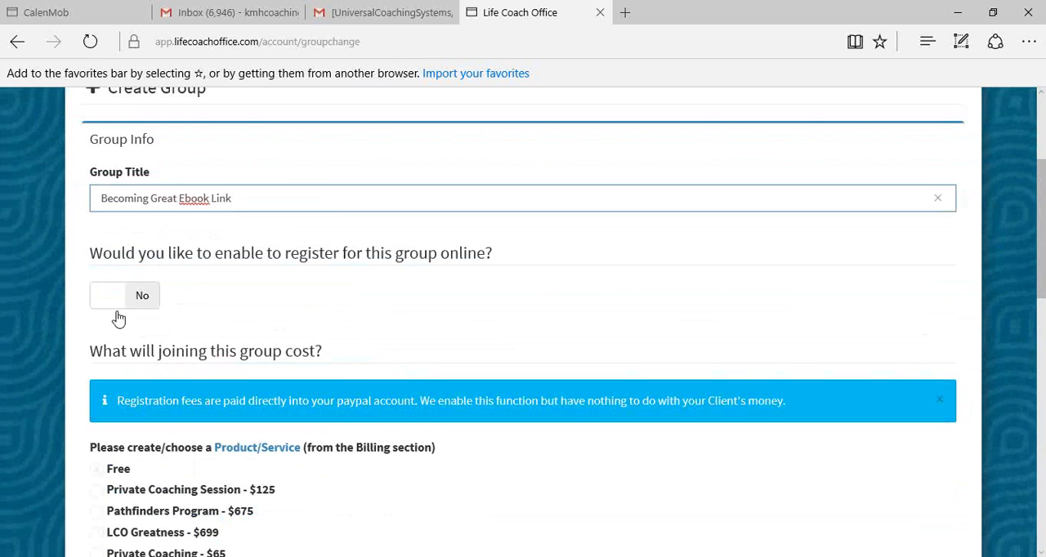
pyautogui.click(112, 299)
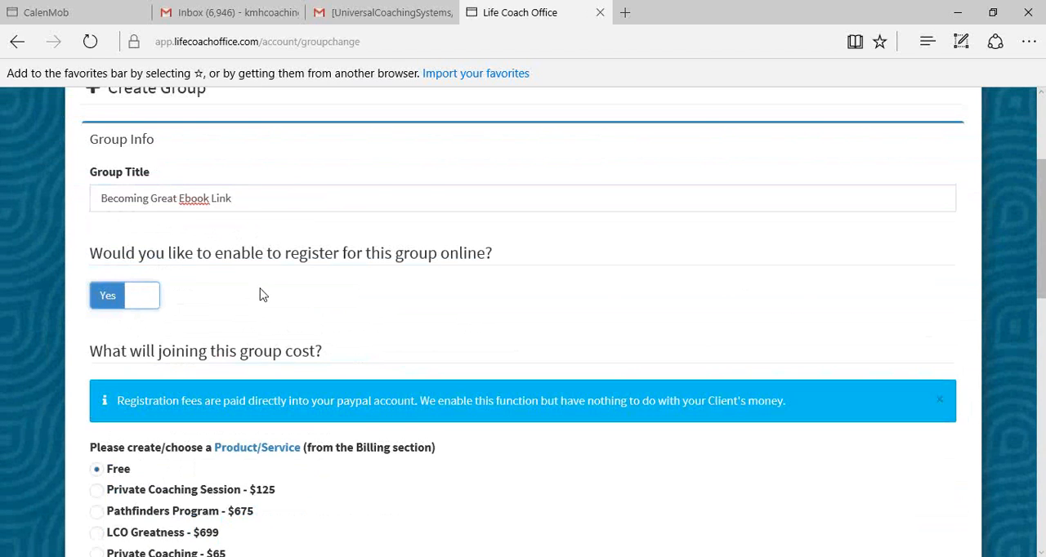
pyautogui.scroll(-1, 260, 290)
pyautogui.scroll(-2, 289, 294)
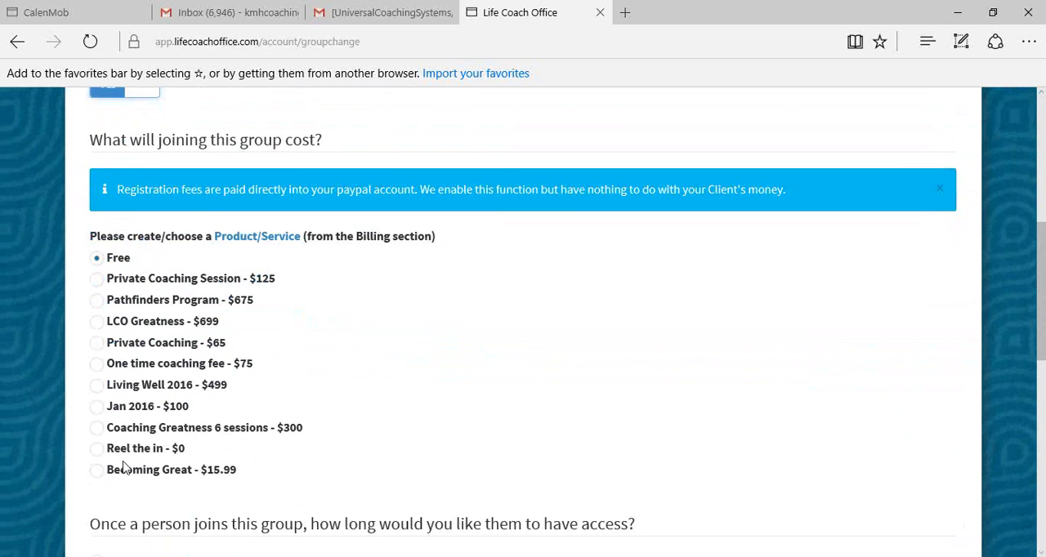
pyautogui.click(99, 474)
# - Assign the library resource Becoming Great Ebook.docx to the group and save the group
pyautogui.scroll(-1, 280, 431)
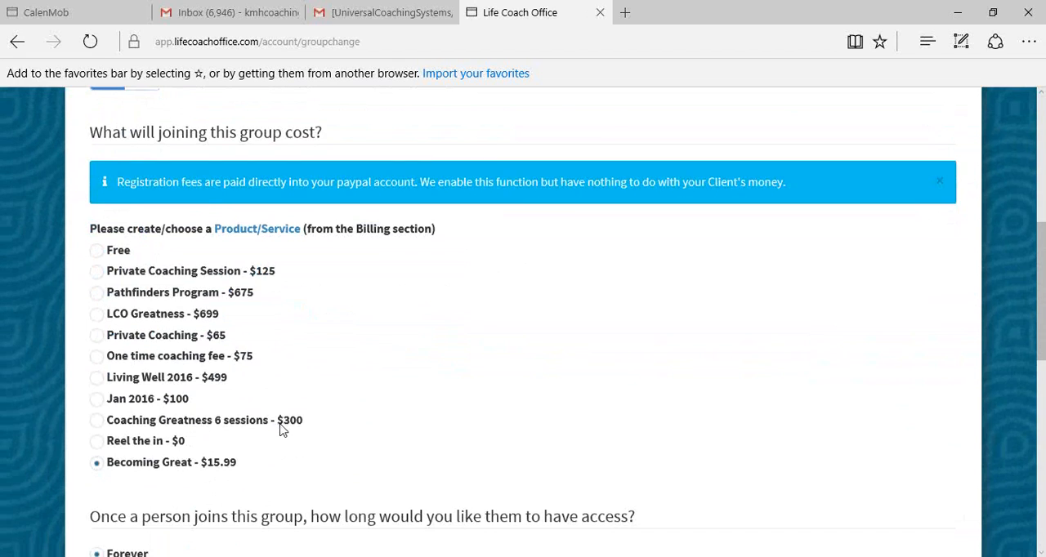
pyautogui.scroll(-3, 280, 430)
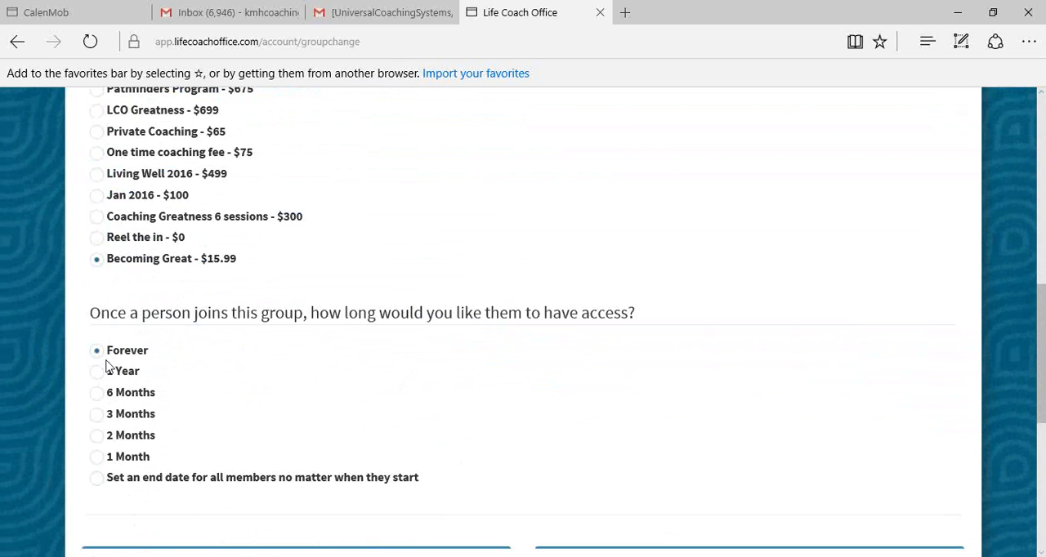
pyautogui.scroll(-3, 106, 368)
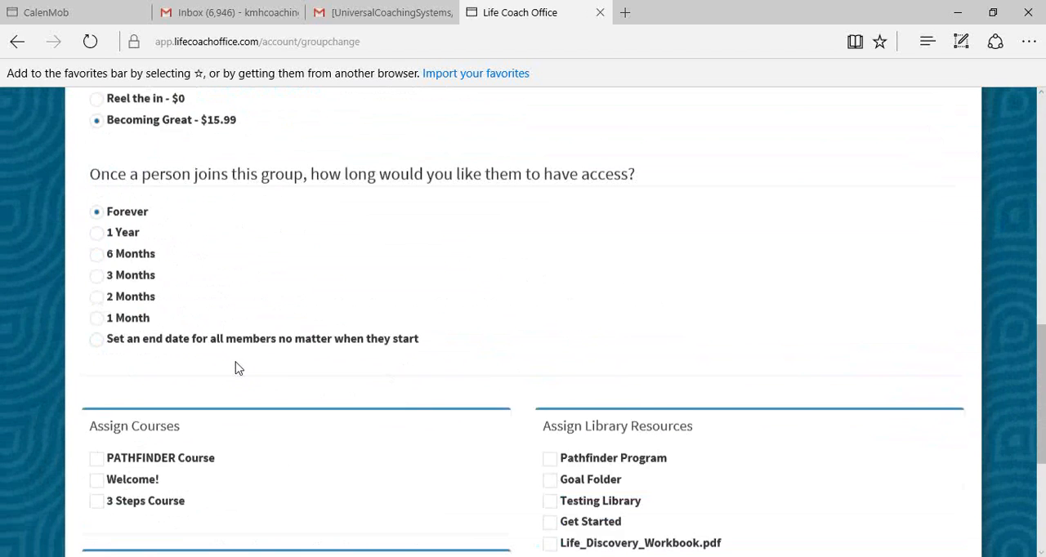
pyautogui.scroll(-2, 356, 346)
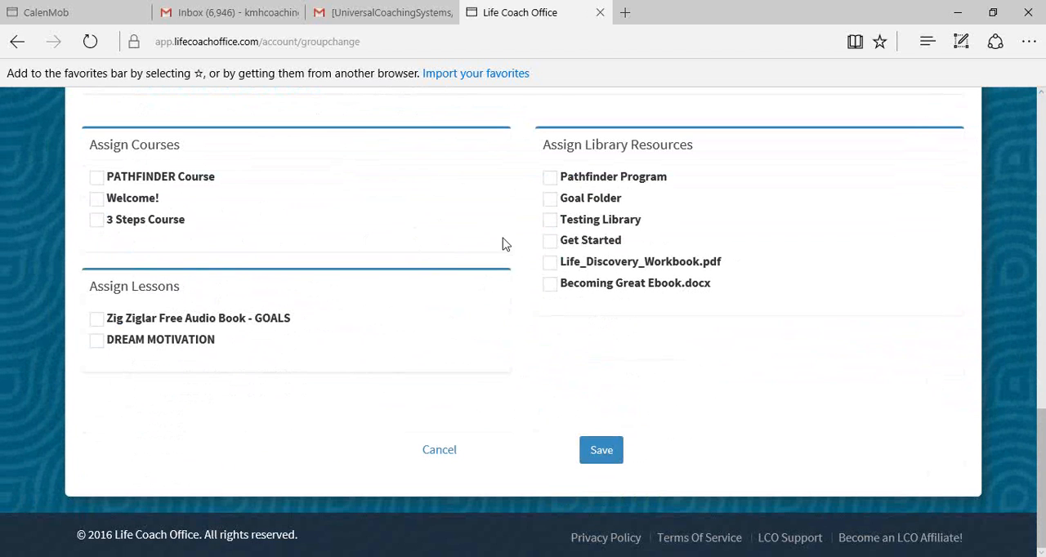
pyautogui.click(551, 285)
pyautogui.click(602, 452)
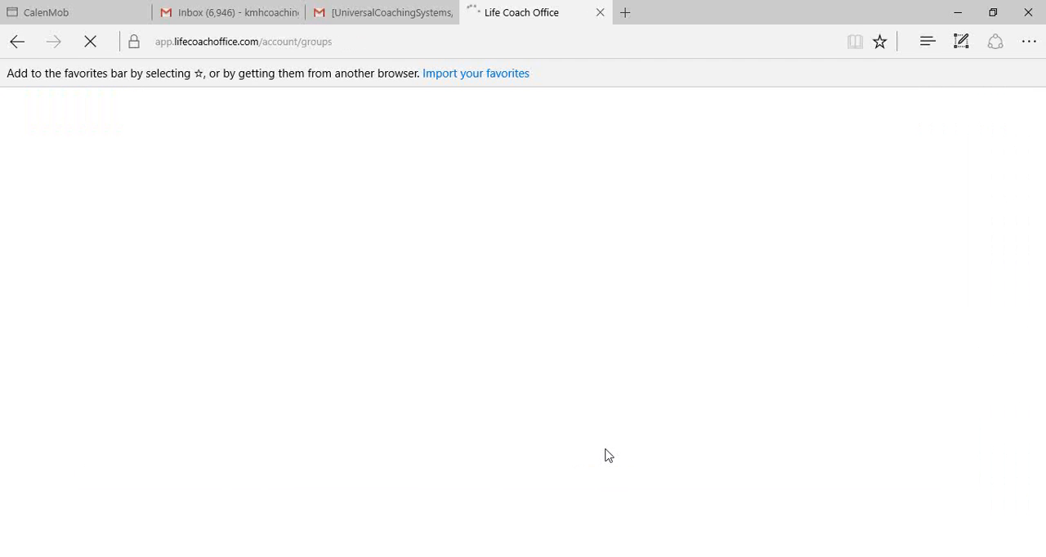
# - Open the links of the Becoming Great Ebook Link group and copy its online registration link
pyautogui.scroll(-3, 597, 434)
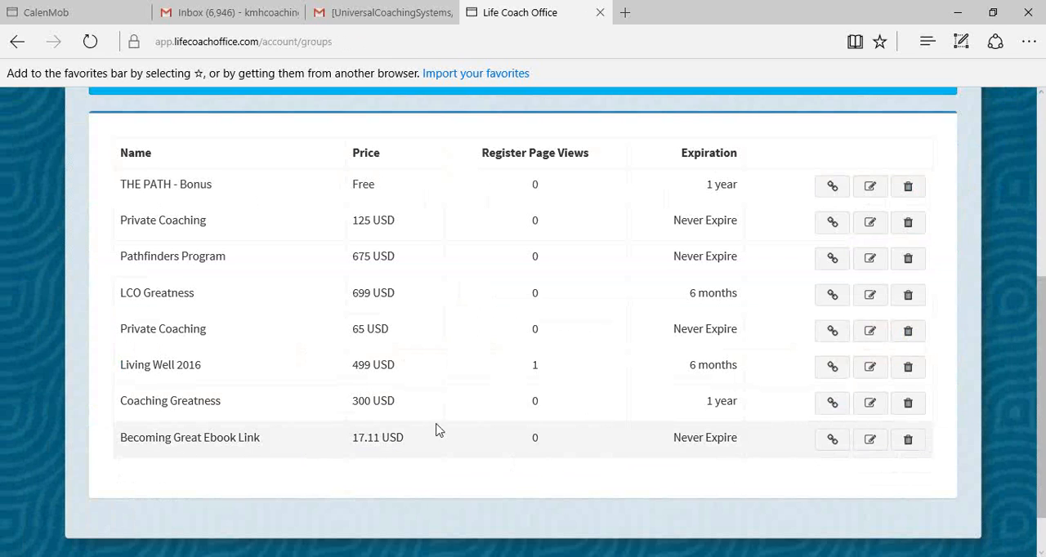
pyautogui.click(832, 441)
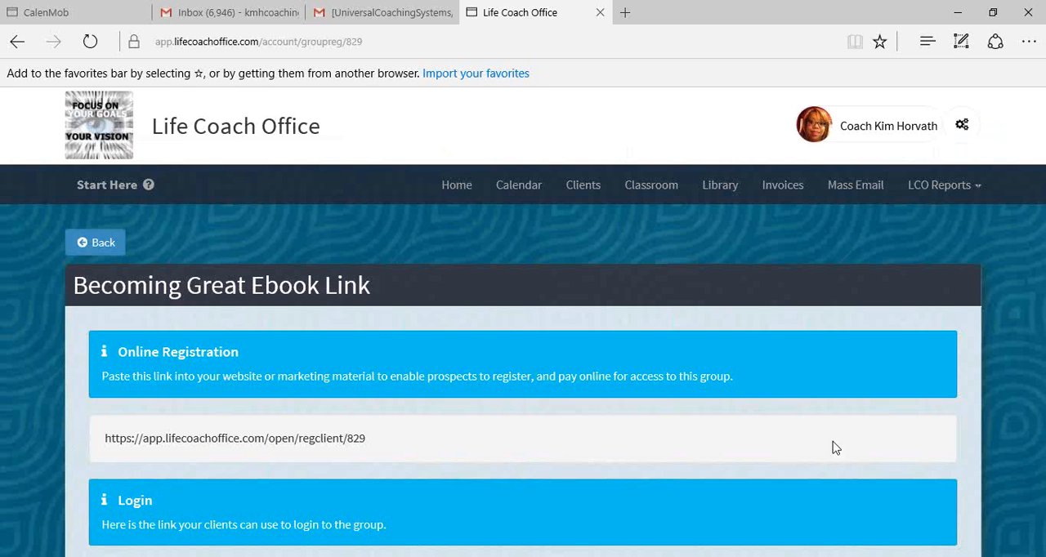
pyautogui.scroll(-3, 747, 415)
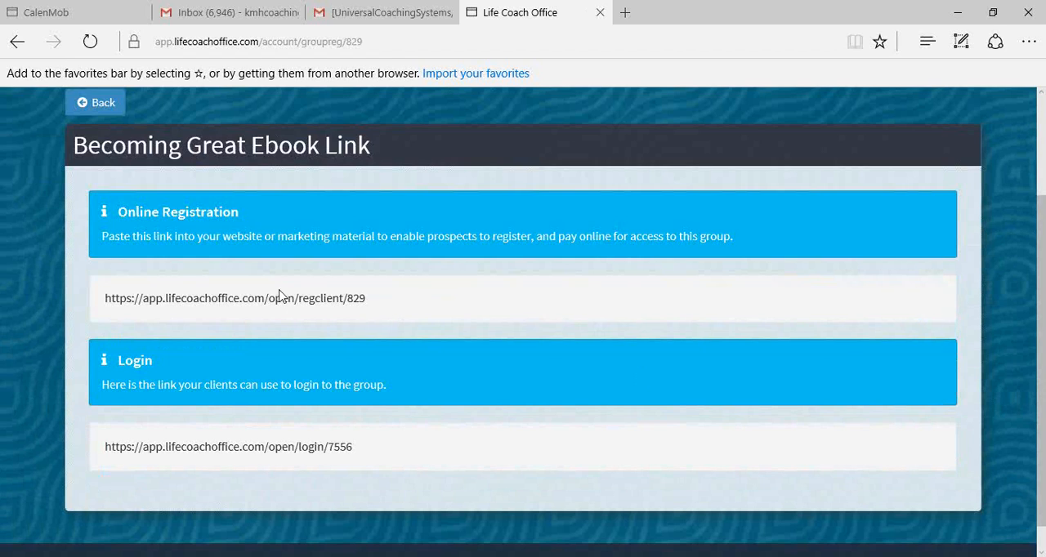
pyautogui.moveTo(111, 298); pyautogui.dragTo(379, 298)
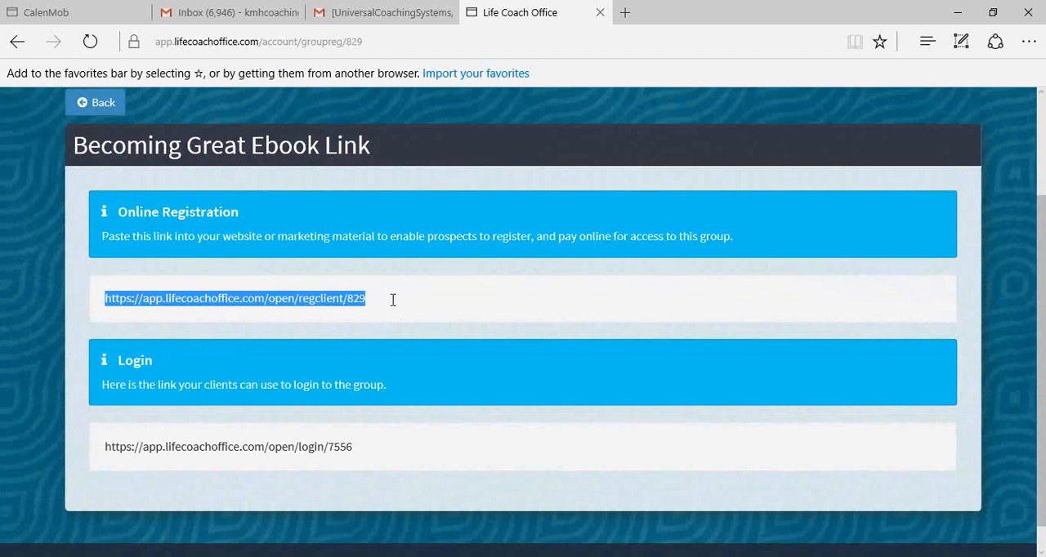
pyautogui.rightClick(354, 302)
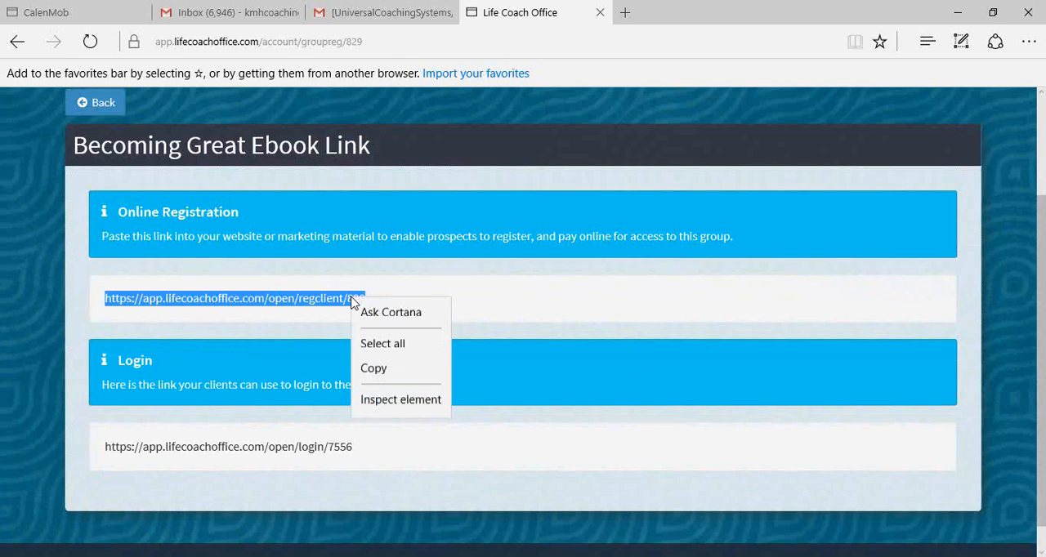
pyautogui.click(387, 373)
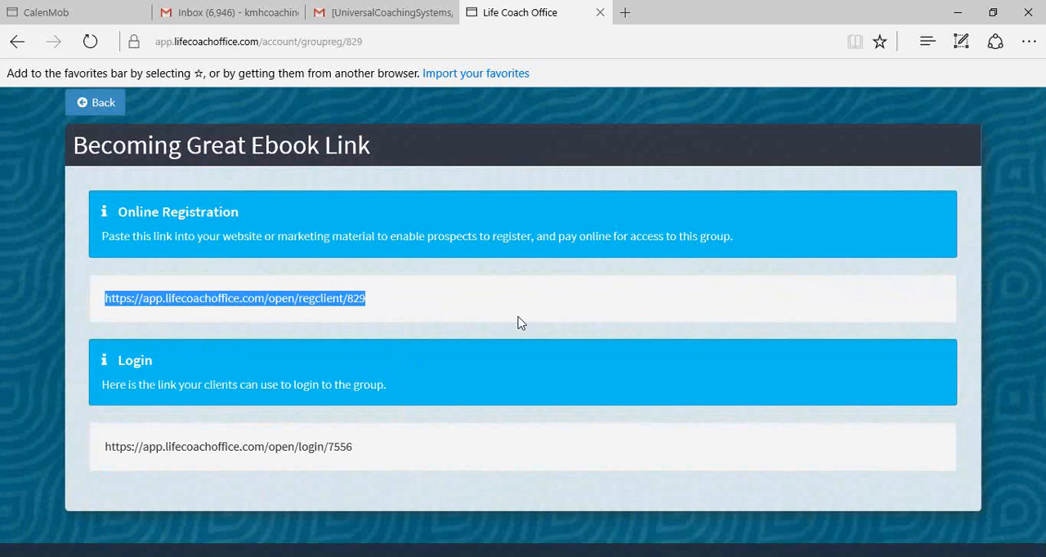
# - Log out of the coach account
pyautogui.scroll(2, 518, 321)
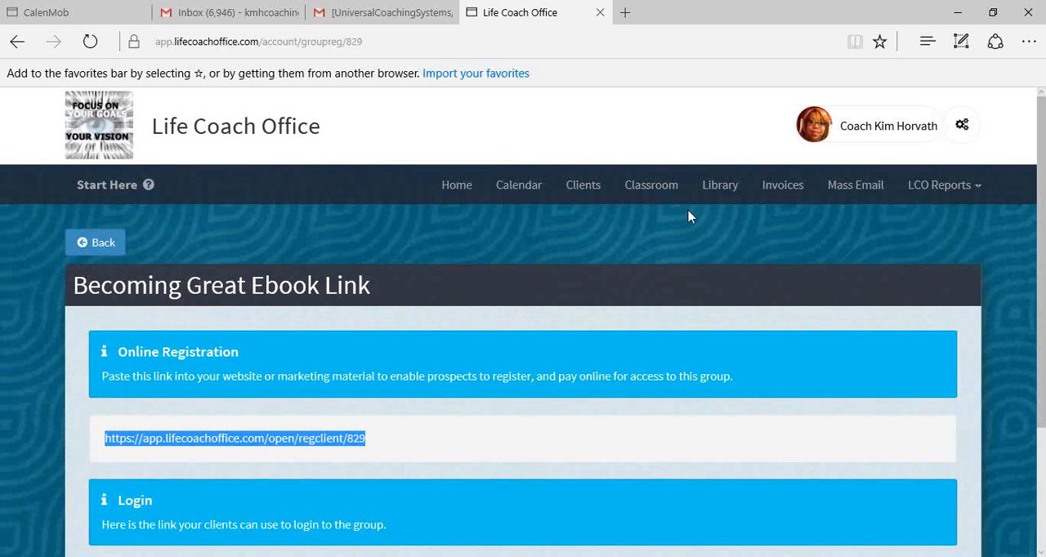
pyautogui.click(915, 133)
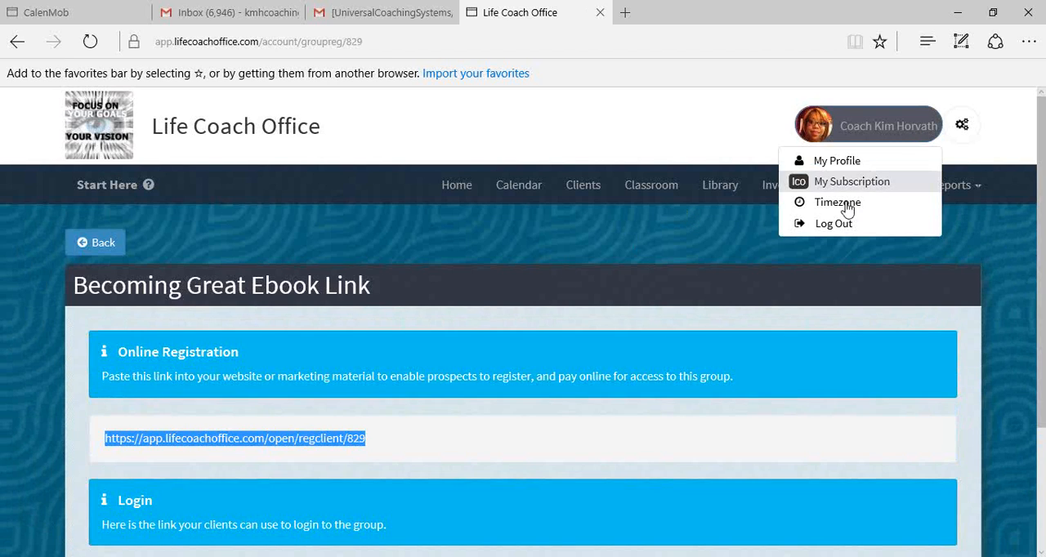
pyautogui.click(833, 225)
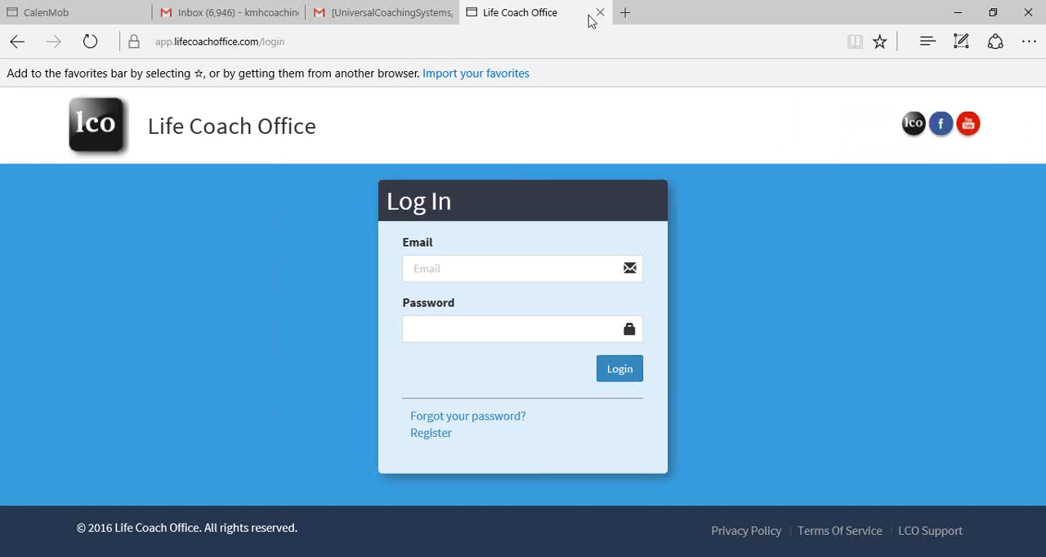
# - Load the copied registration link in a new browser tab and look over the group's registration form
pyautogui.click(623, 13)
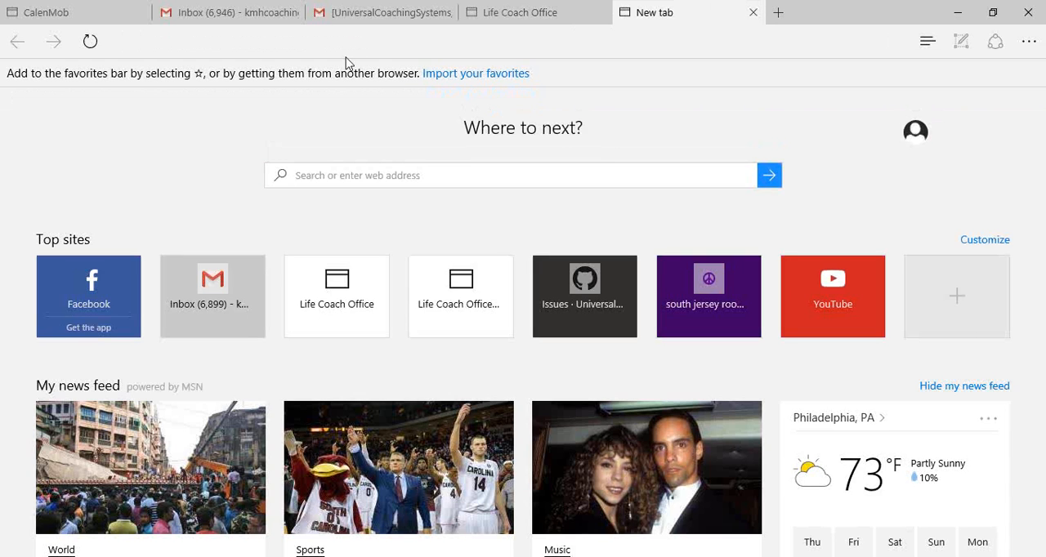
pyautogui.click(252, 46)
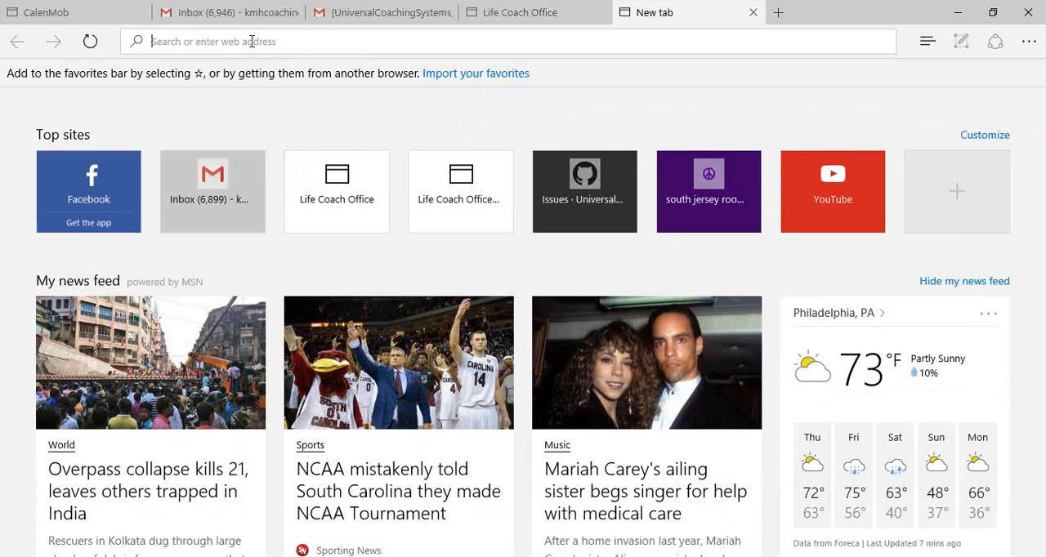
pyautogui.rightClick(190, 45)
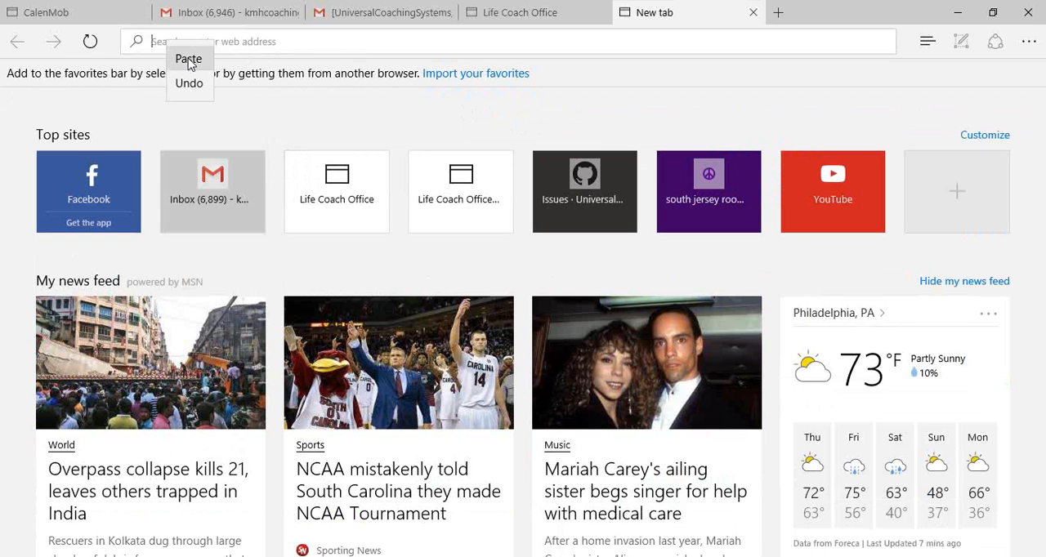
pyautogui.click(179, 57)
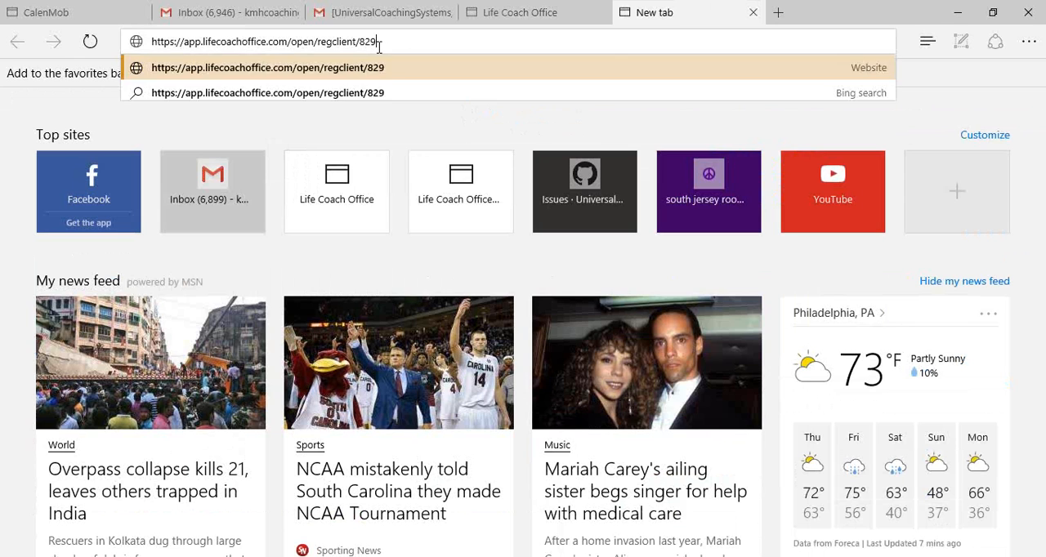
pyautogui.press('Return')
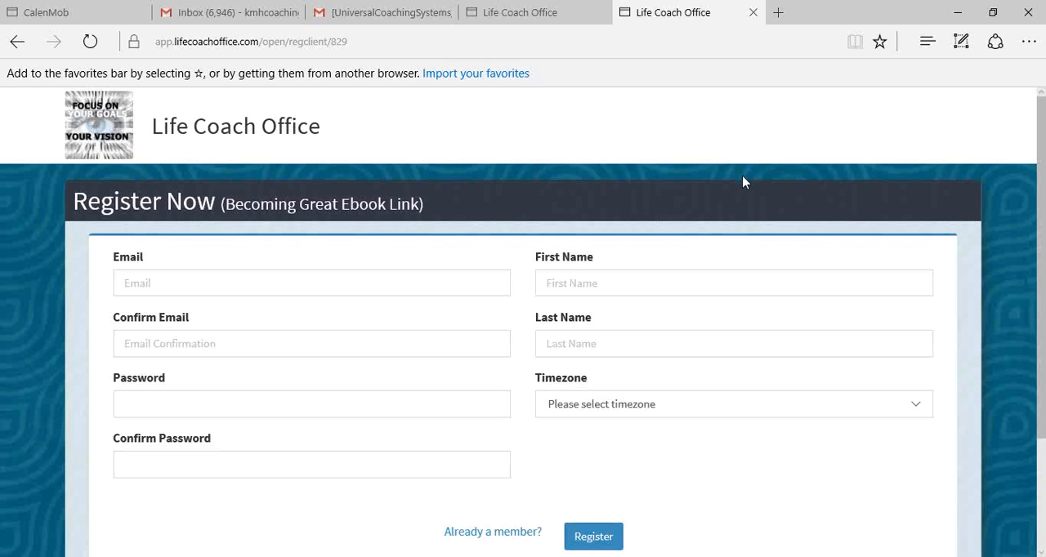
pyautogui.scroll(-1, 740, 186)
pyautogui.scroll(-1, 737, 193)
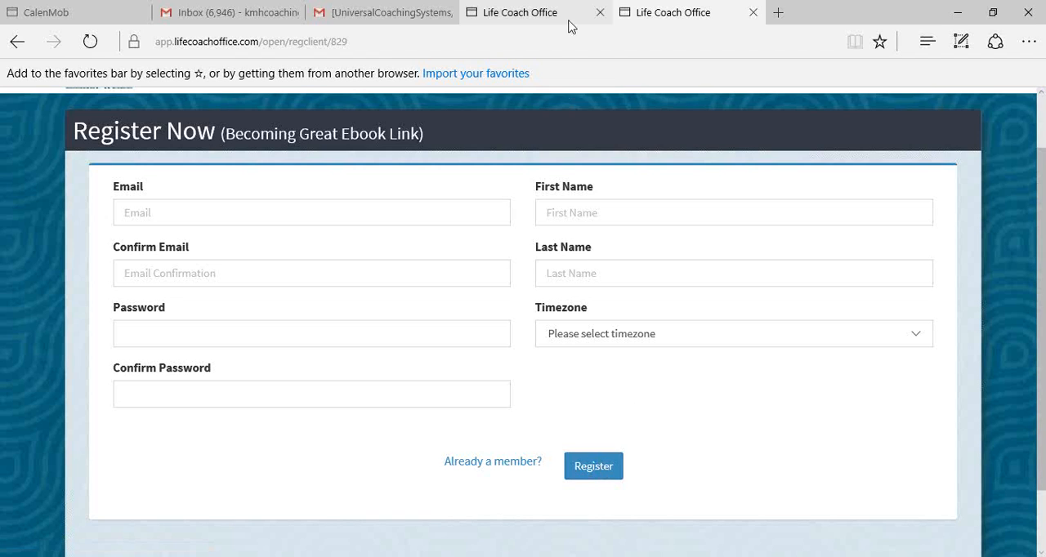
# - Return to the login page and log back in to the coach account with its e-mail and password
pyautogui.moveTo(558, 20)
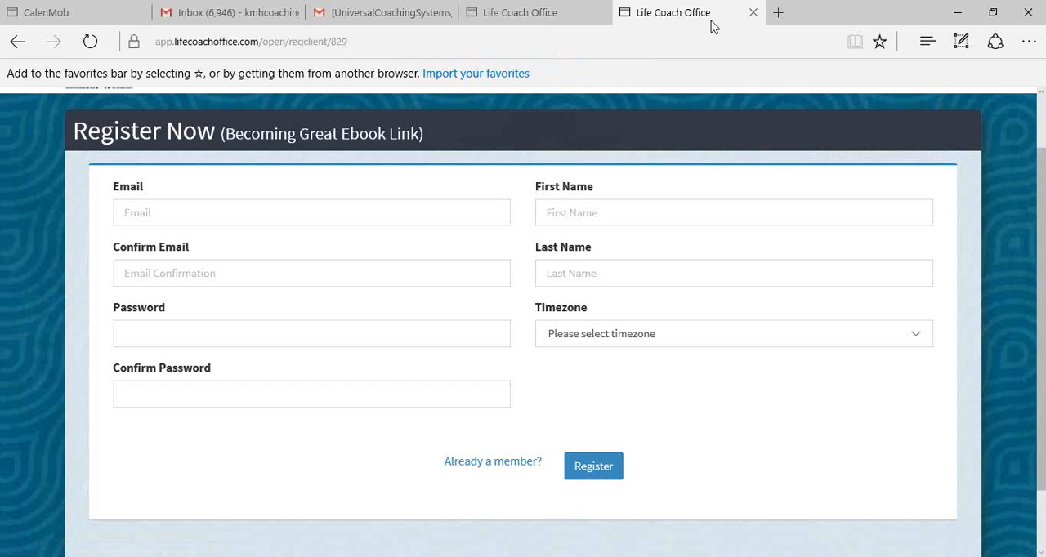
pyautogui.click(519, 13)
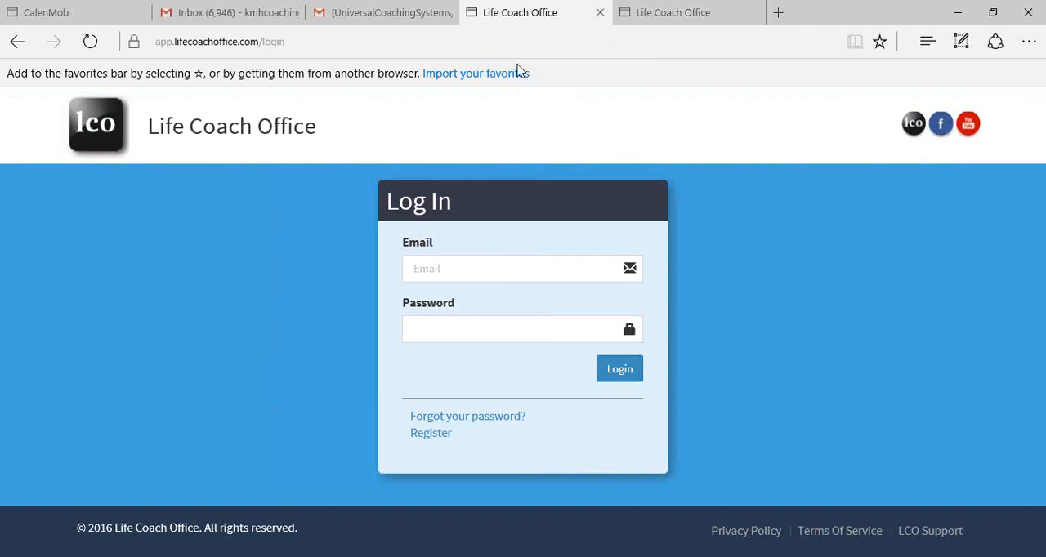
pyautogui.click(494, 264)
pyautogui.click(480, 377)
pyautogui.click(618, 373)
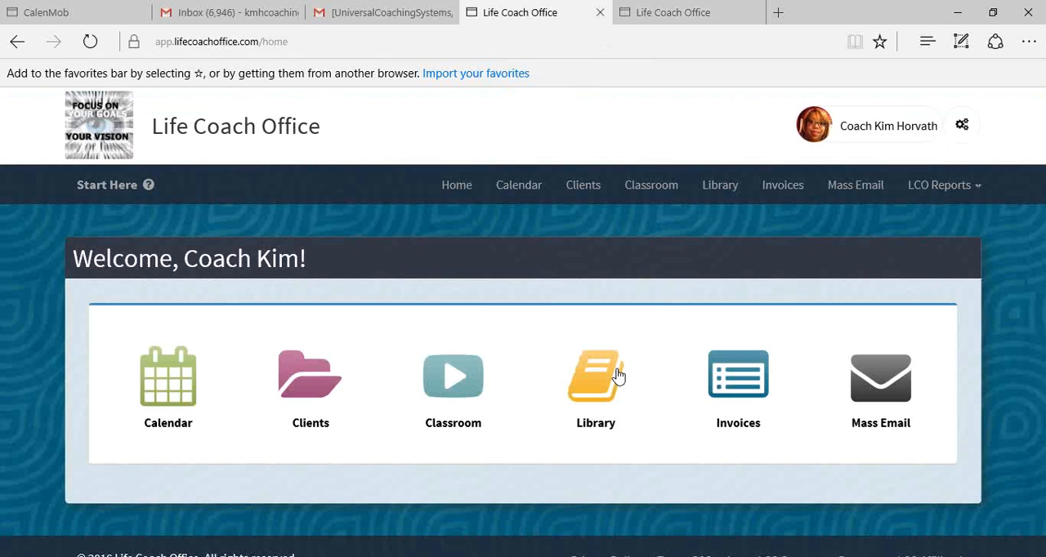
pyautogui.scroll(-1, 600, 346)
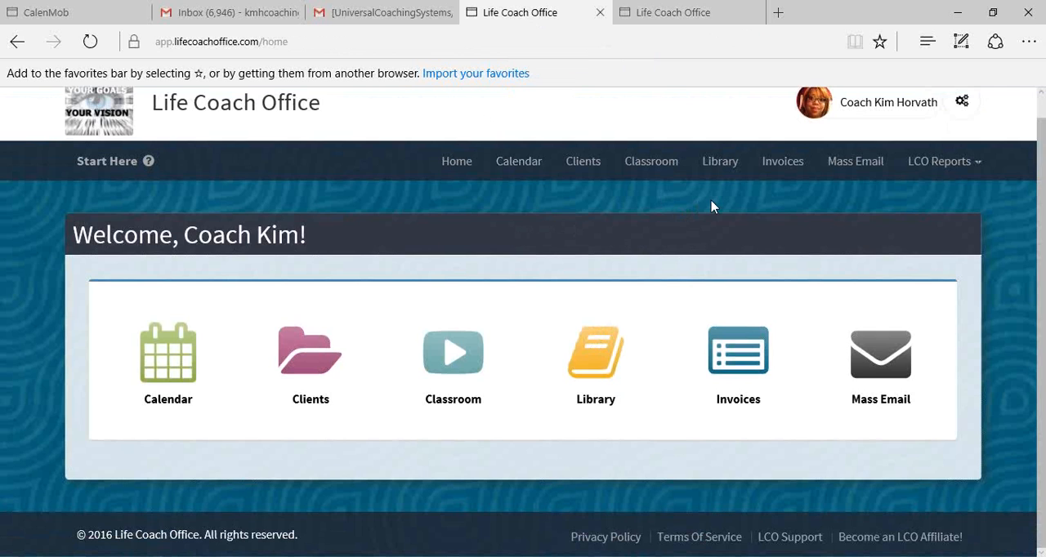
# - Open the library and add the file Reel the in to a new upload for the main Library folder
pyautogui.click(727, 164)
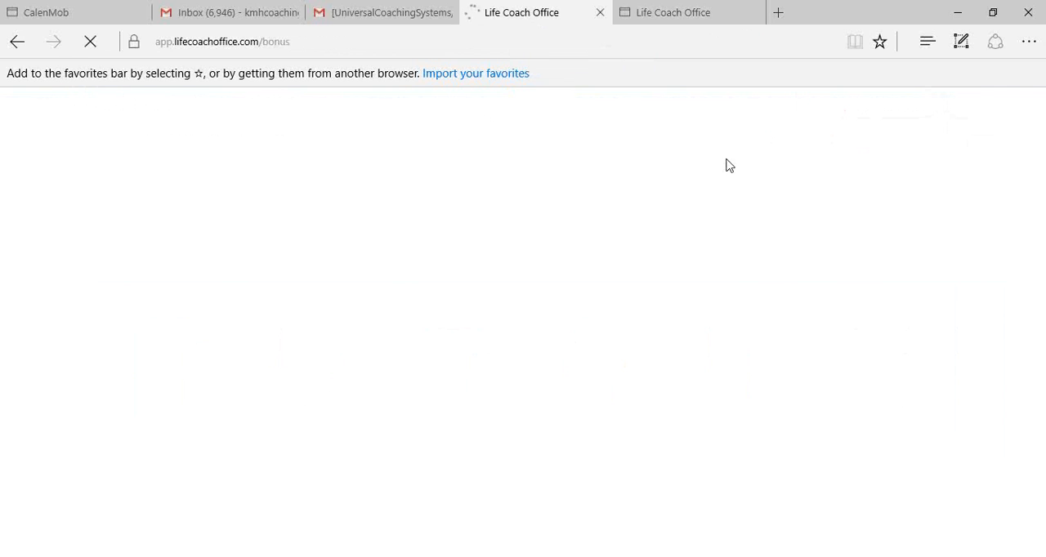
pyautogui.scroll(-3, 596, 261)
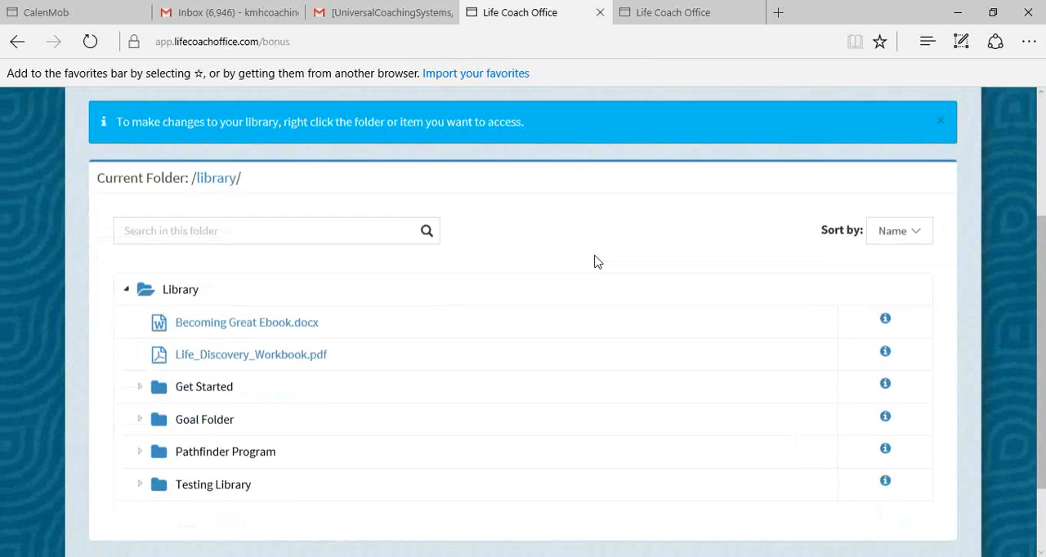
pyautogui.scroll(1, 596, 262)
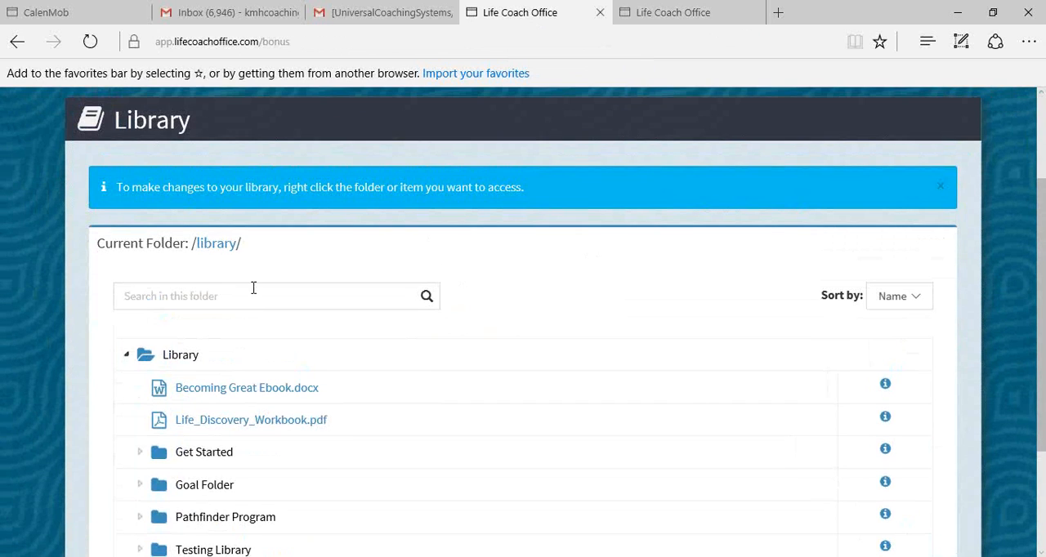
pyautogui.rightClick(181, 359)
pyautogui.click(214, 454)
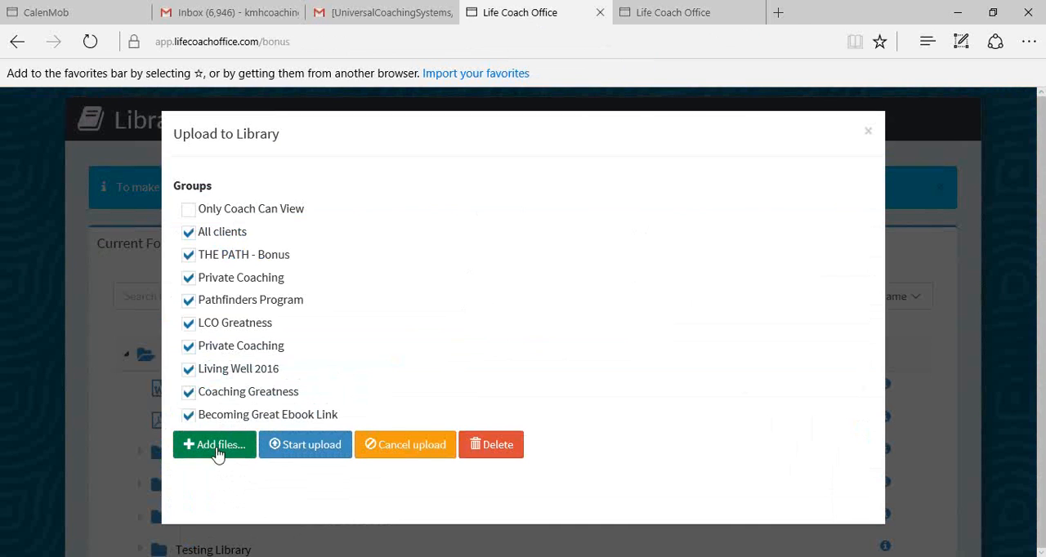
pyautogui.click(215, 452)
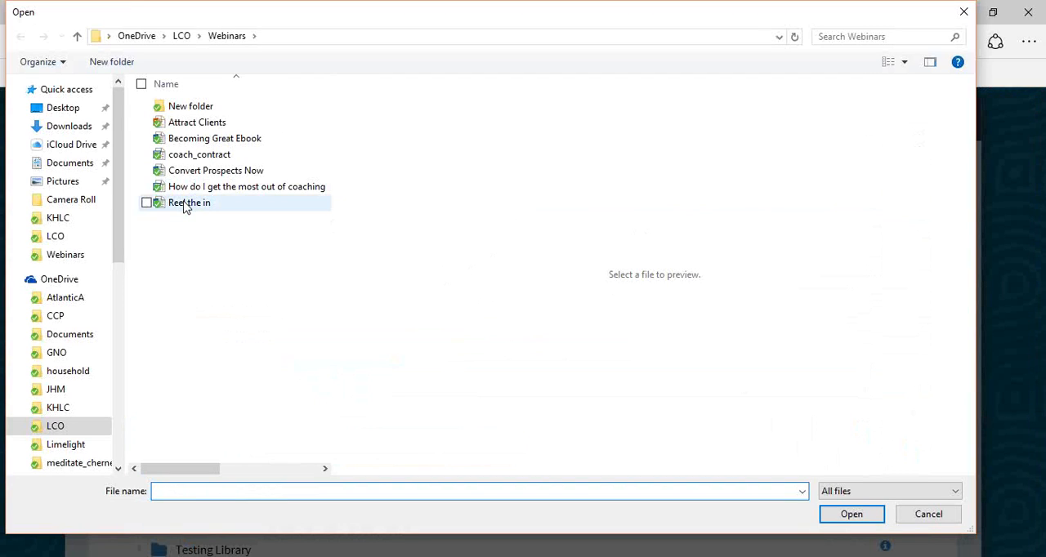
pyautogui.click(185, 207)
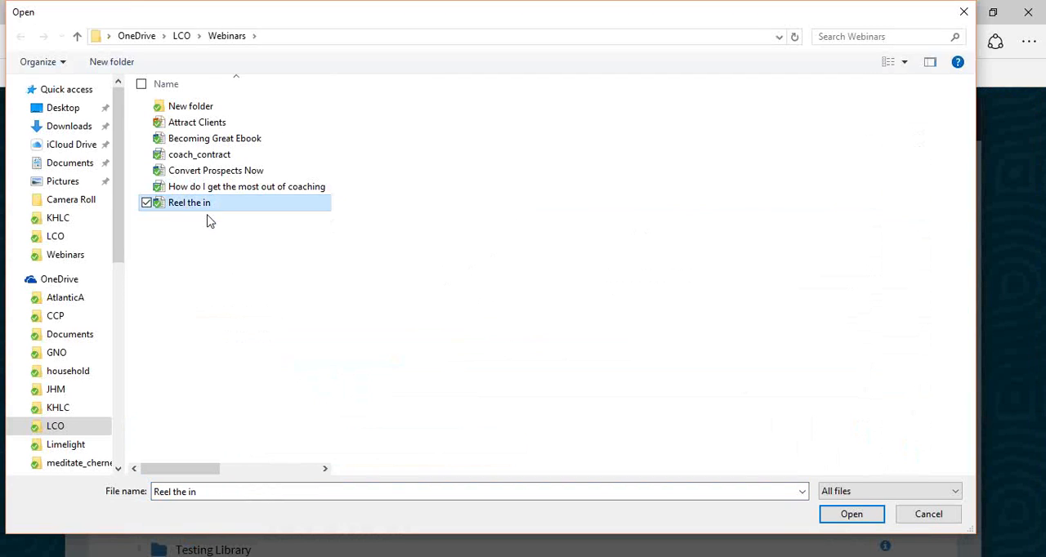
pyautogui.click(860, 516)
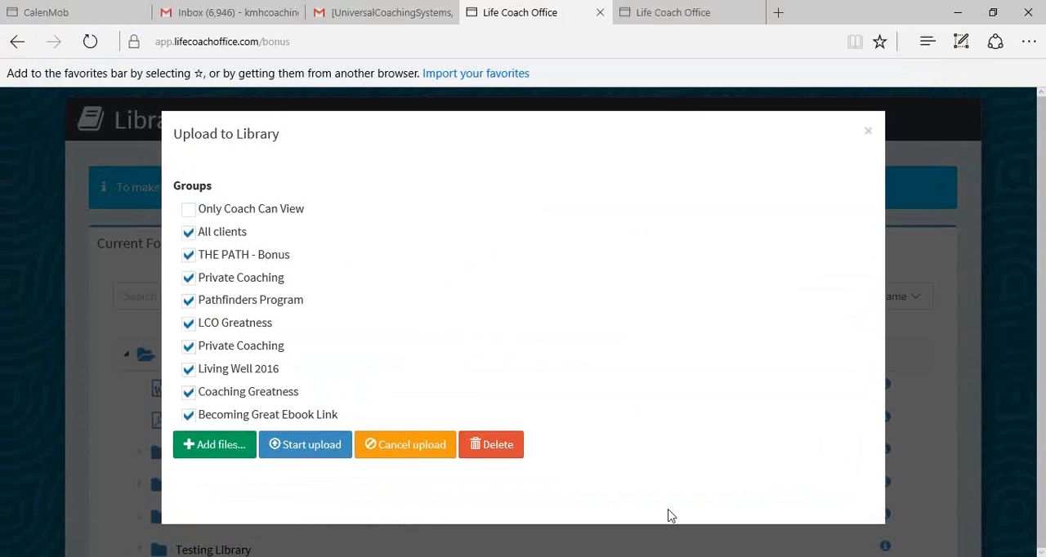
# - Restrict the pending file to Only Coach Can View and upload Reel the in.docx to the library
pyautogui.click(183, 210)
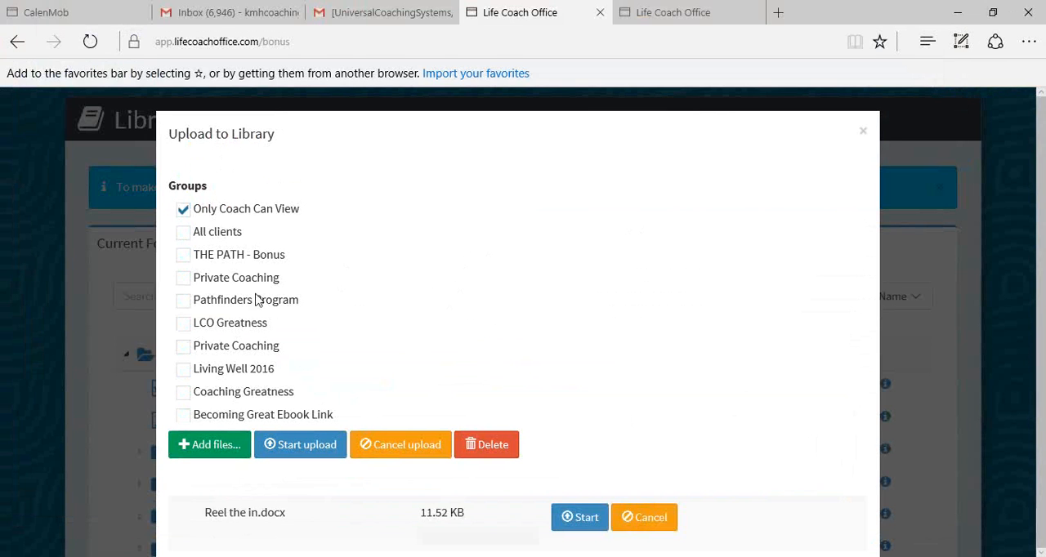
pyautogui.click(583, 523)
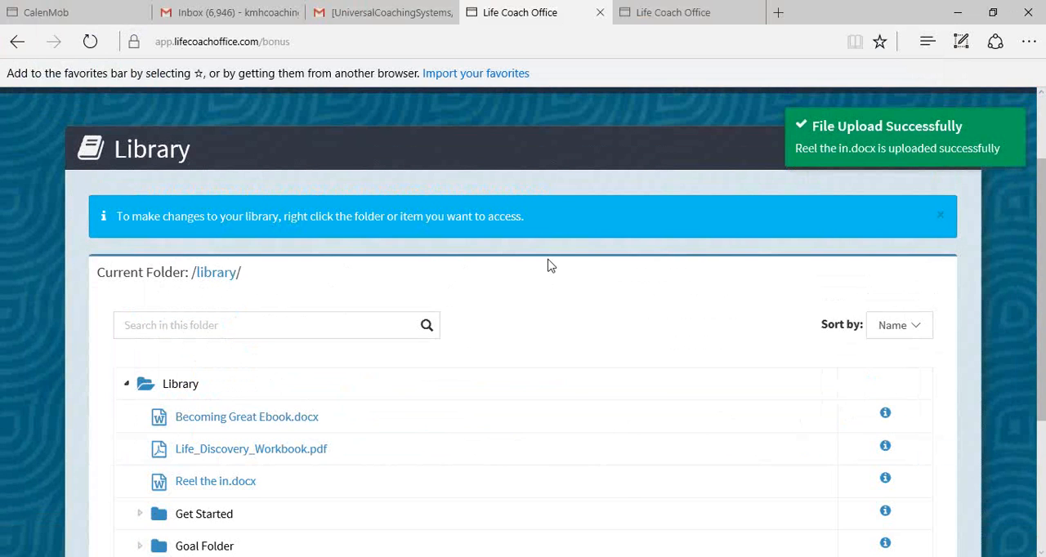
pyautogui.scroll(-3, 553, 286)
pyautogui.scroll(2, 554, 290)
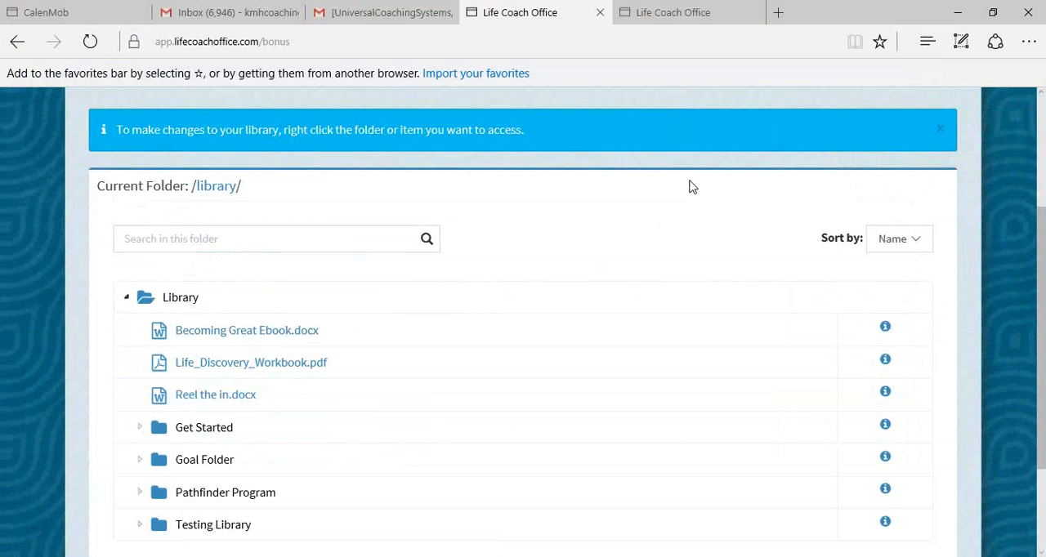
# - Open the Groups page from the system settings and look over the existing groups
pyautogui.scroll(3, 691, 185)
pyautogui.scroll(-1, 746, 212)
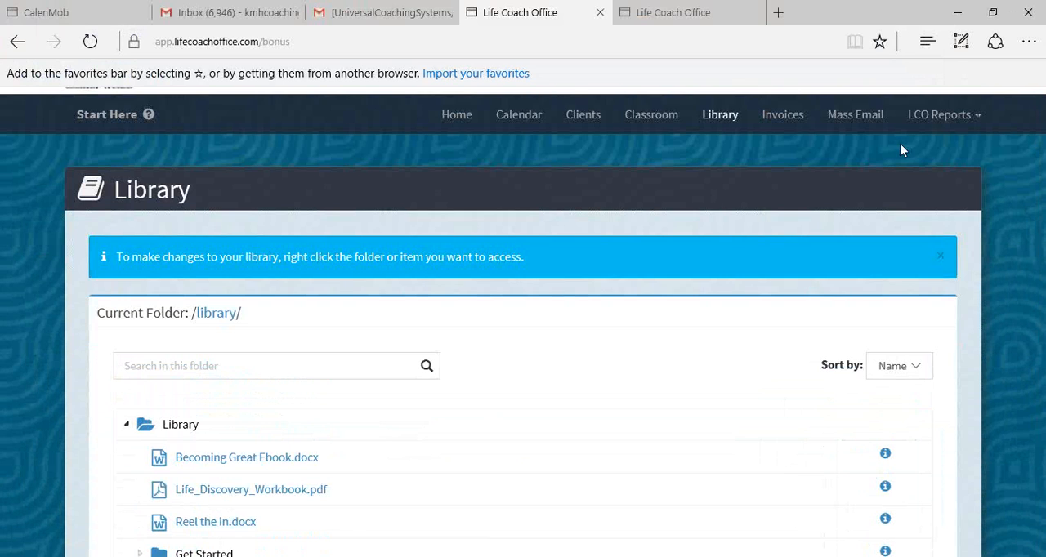
pyautogui.click(995, 132)
pyautogui.scroll(2, 959, 133)
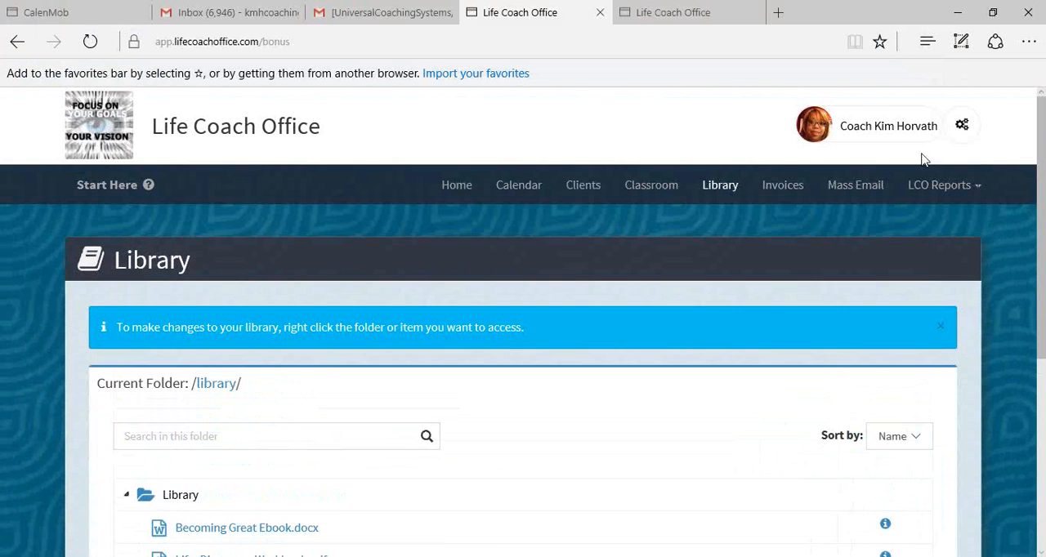
pyautogui.click(961, 127)
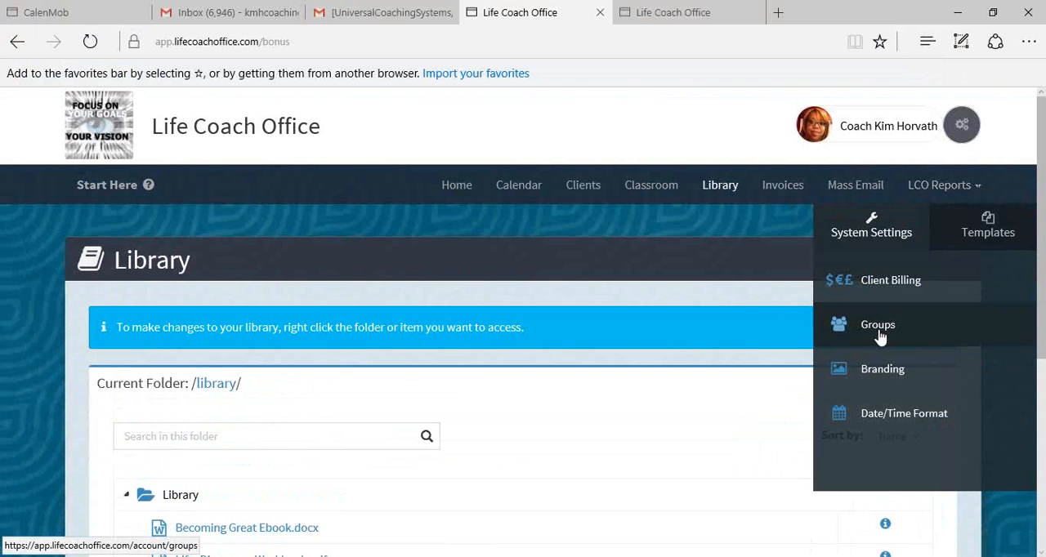
pyautogui.click(878, 331)
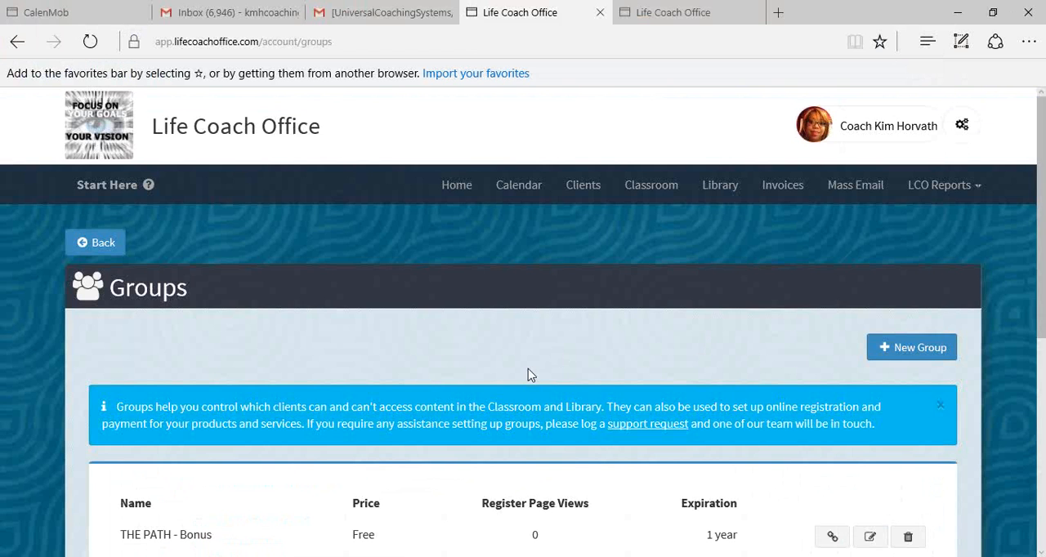
pyautogui.scroll(-1, 560, 357)
pyautogui.scroll(-5, 538, 400)
pyautogui.scroll(2, 539, 402)
pyautogui.scroll(2, 541, 405)
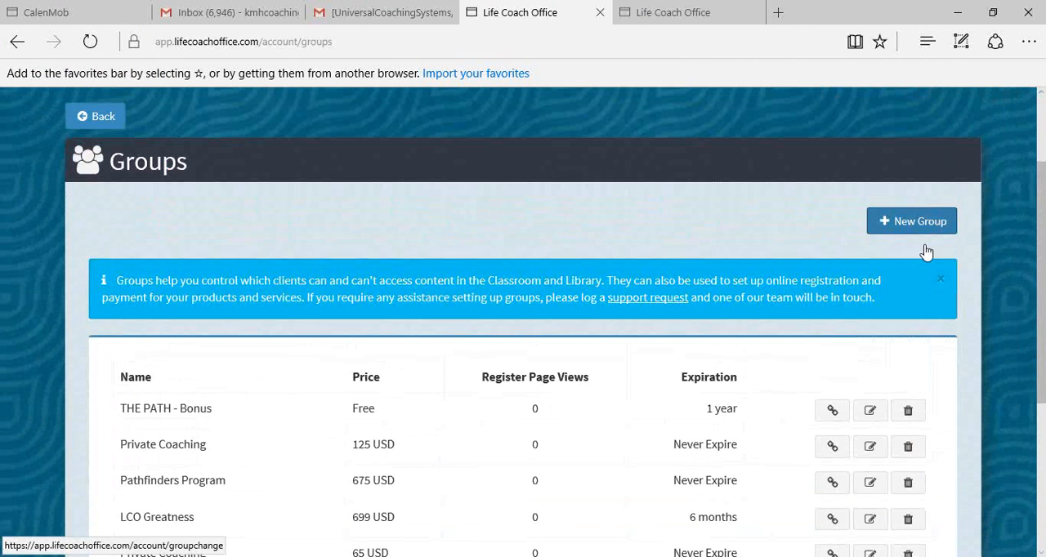
# - Start a new group and title it Reel the in
pyautogui.click(923, 233)
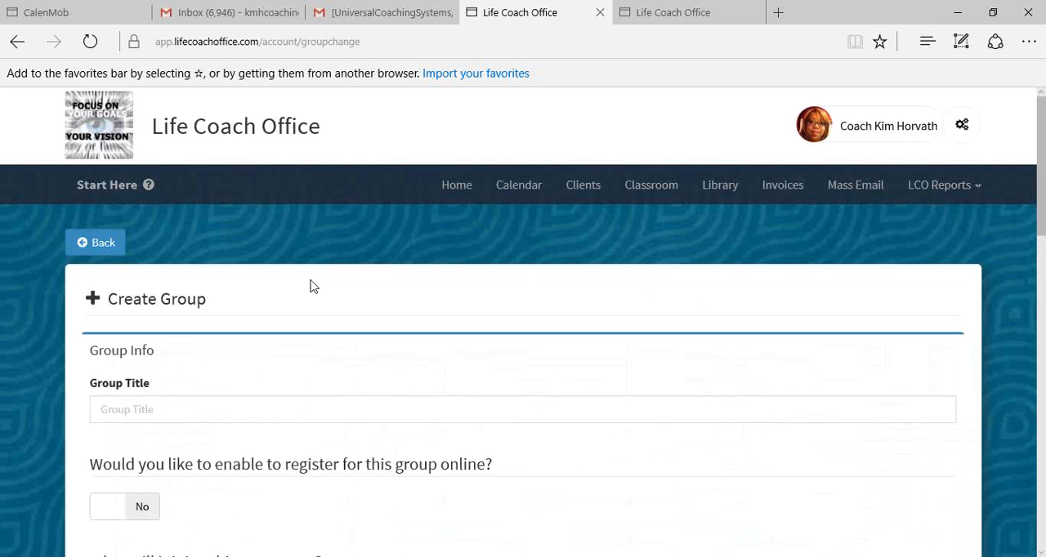
pyautogui.scroll(-2, 210, 419)
pyautogui.click(210, 335)
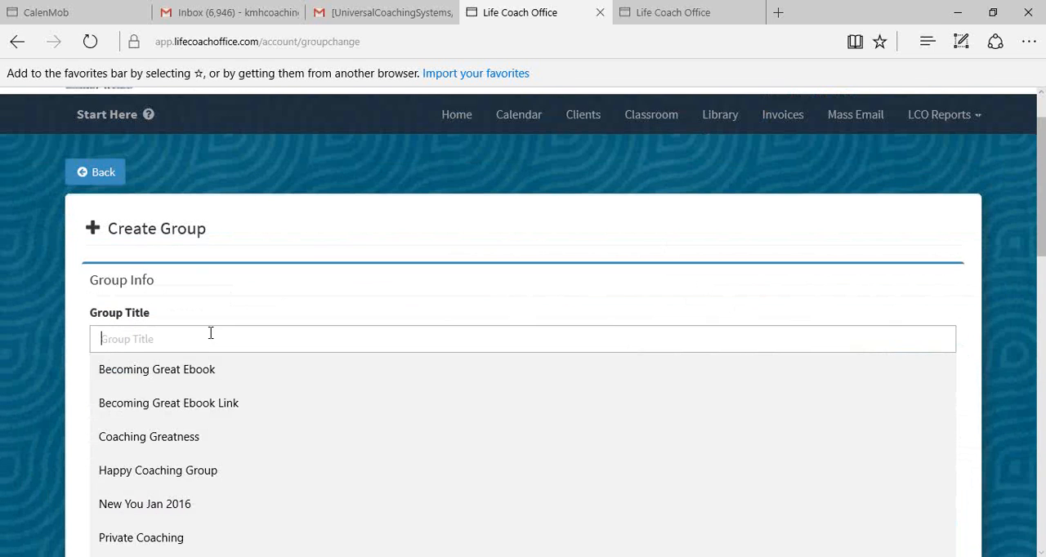
pyautogui.scroll(-2, 210, 333)
pyautogui.scroll(1, 210, 333)
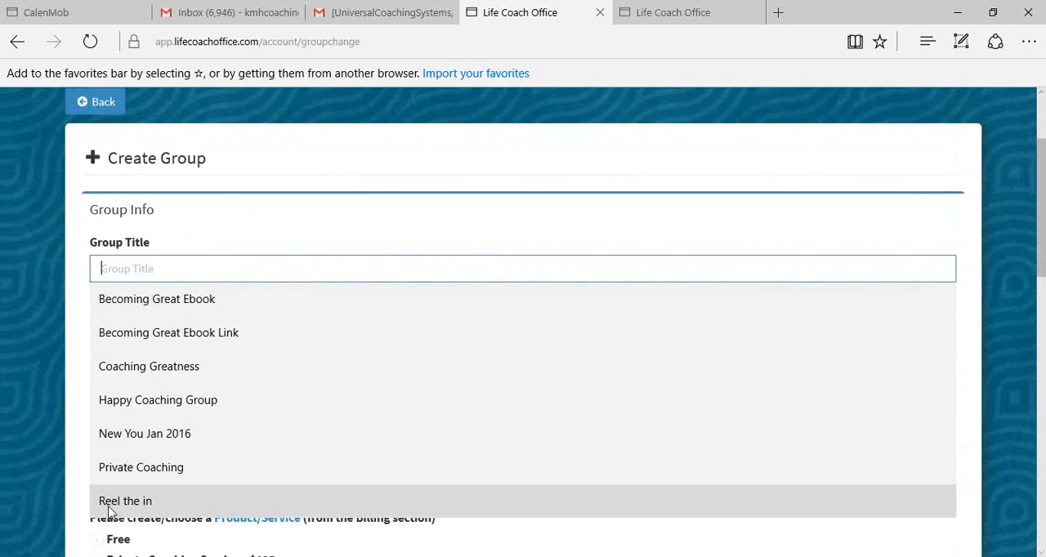
pyautogui.click(115, 501)
# - Enable online registration for the new group
pyautogui.scroll(-3, 251, 358)
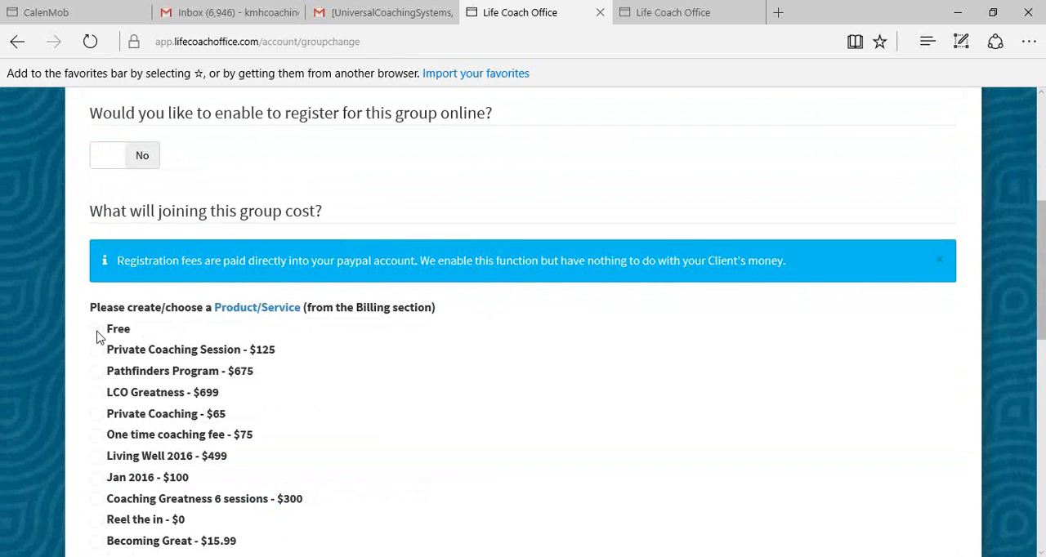
pyautogui.click(111, 164)
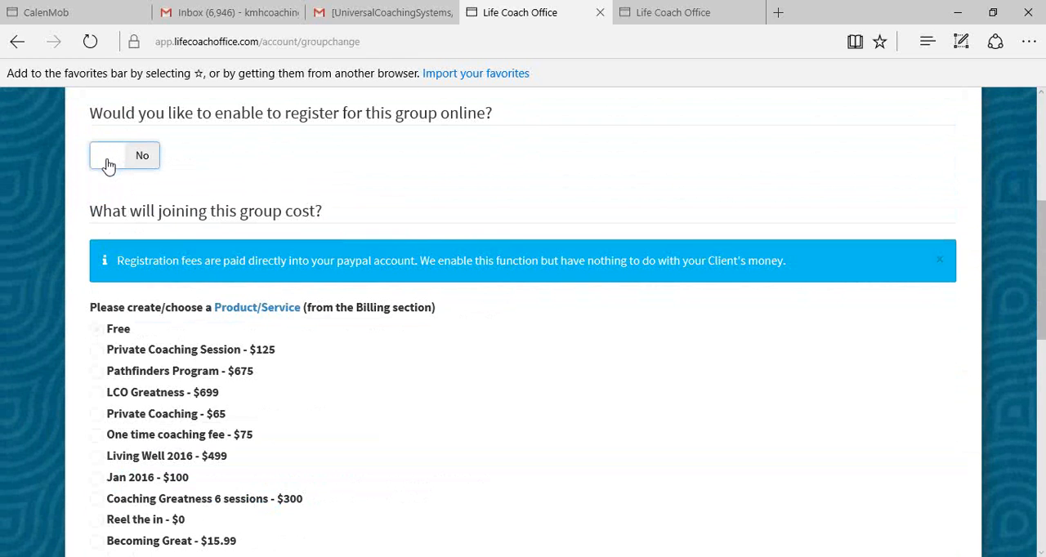
pyautogui.click(109, 163)
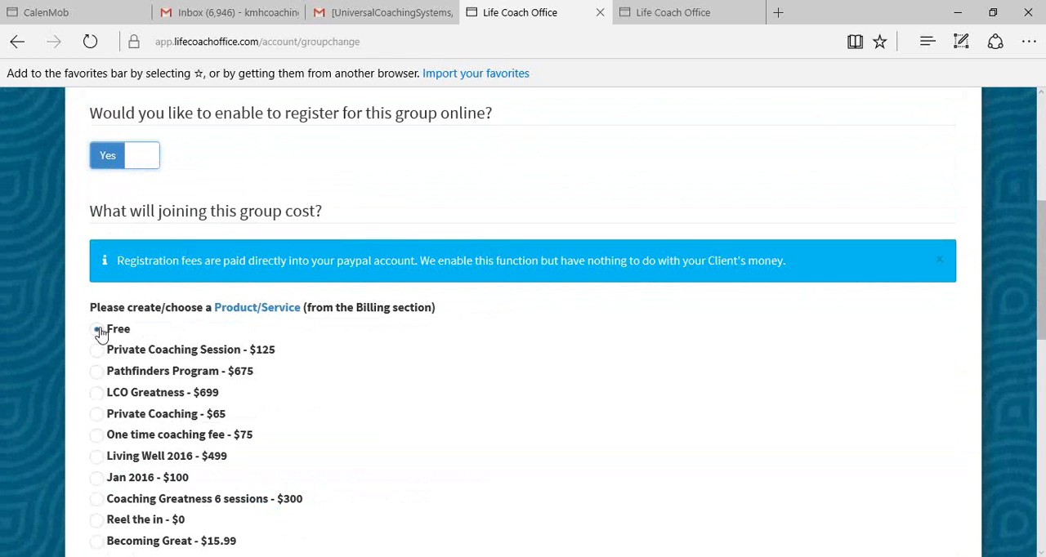
# - Assign the library resource Reel the in.docx to the group and save the group
pyautogui.scroll(-4, 392, 341)
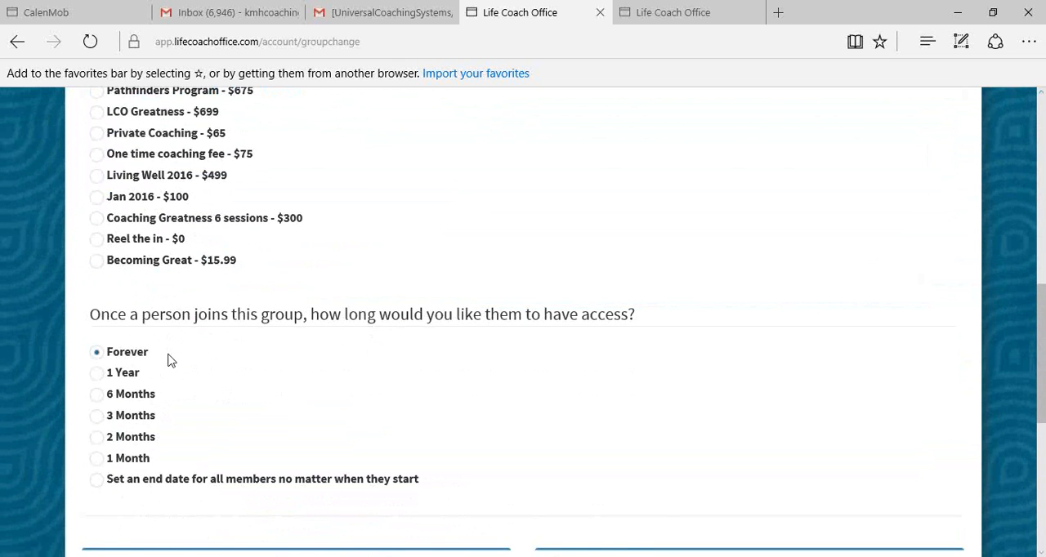
pyautogui.scroll(-2, 213, 353)
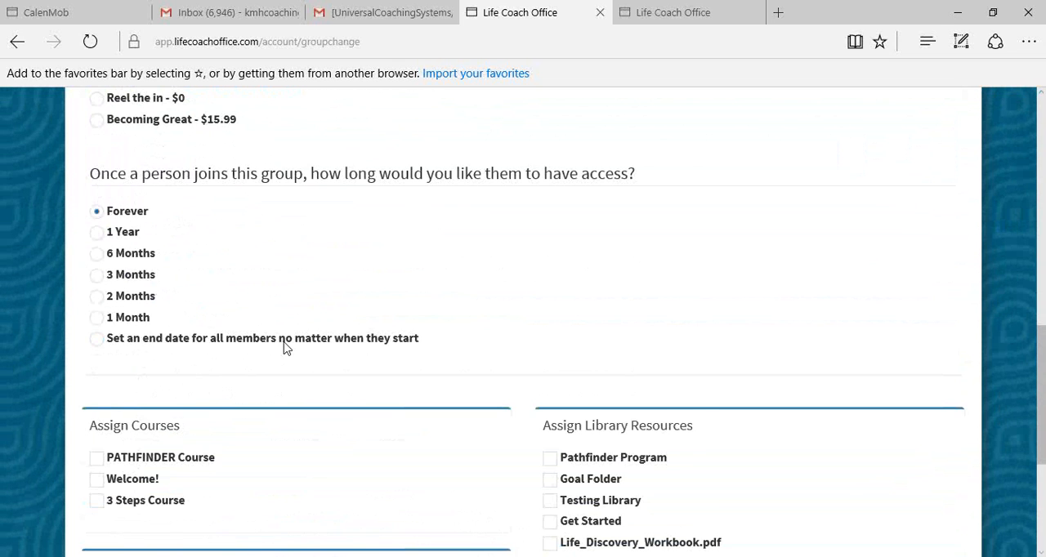
pyautogui.scroll(-3, 283, 347)
pyautogui.scroll(2, 283, 346)
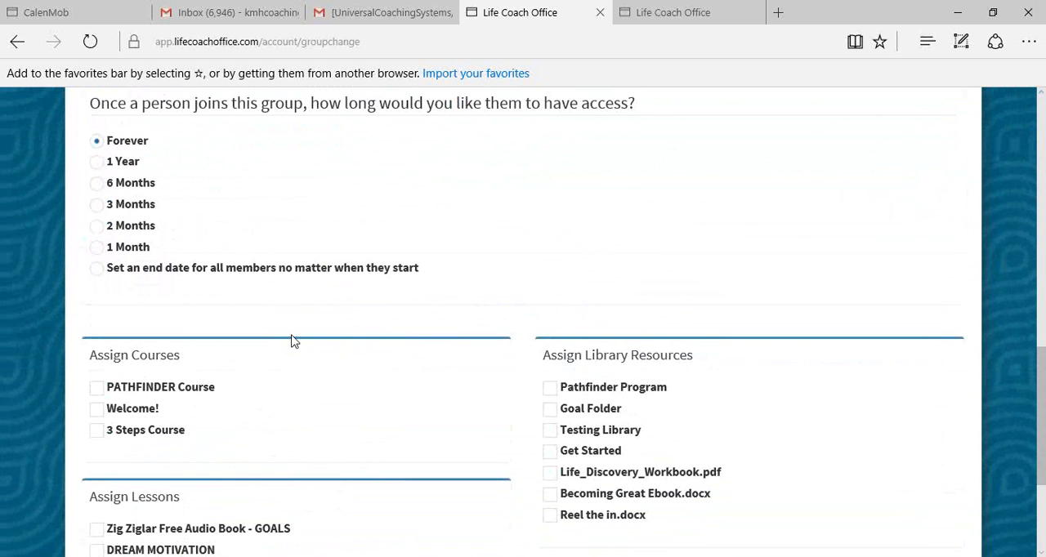
pyautogui.scroll(-3, 331, 346)
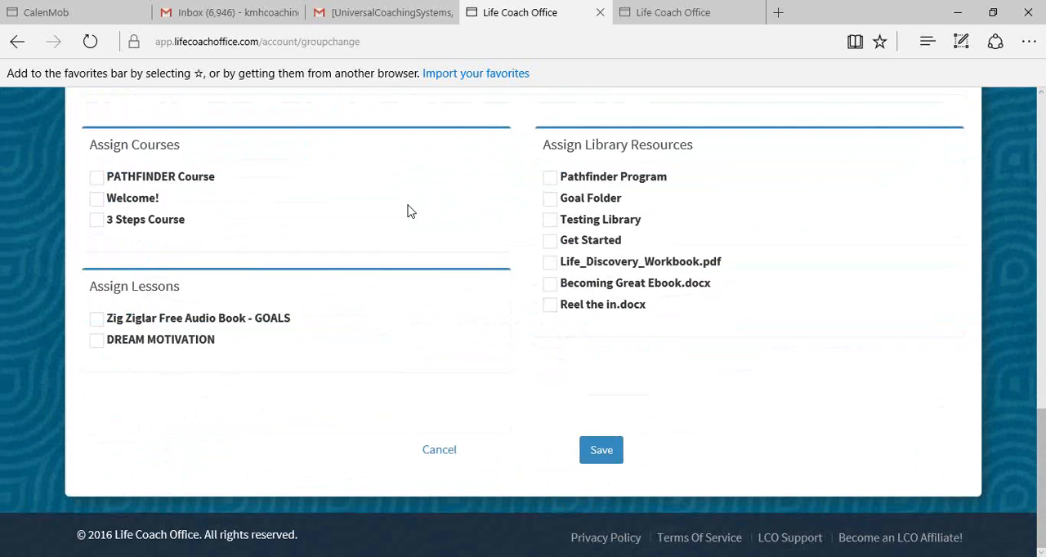
pyautogui.click(550, 308)
pyautogui.click(602, 454)
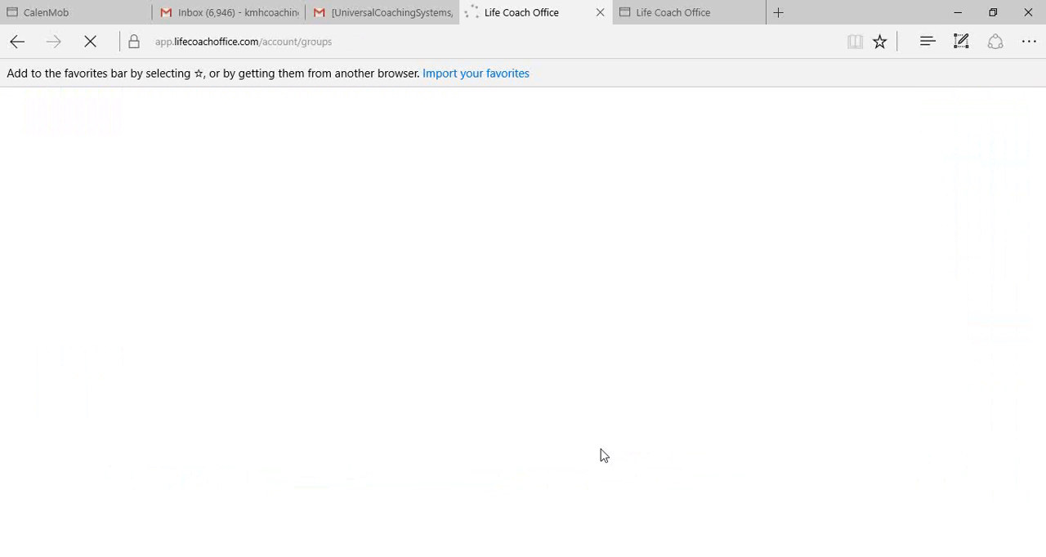
# - Open the registration and login links of the Reel the in group
pyautogui.scroll(-1, 626, 430)
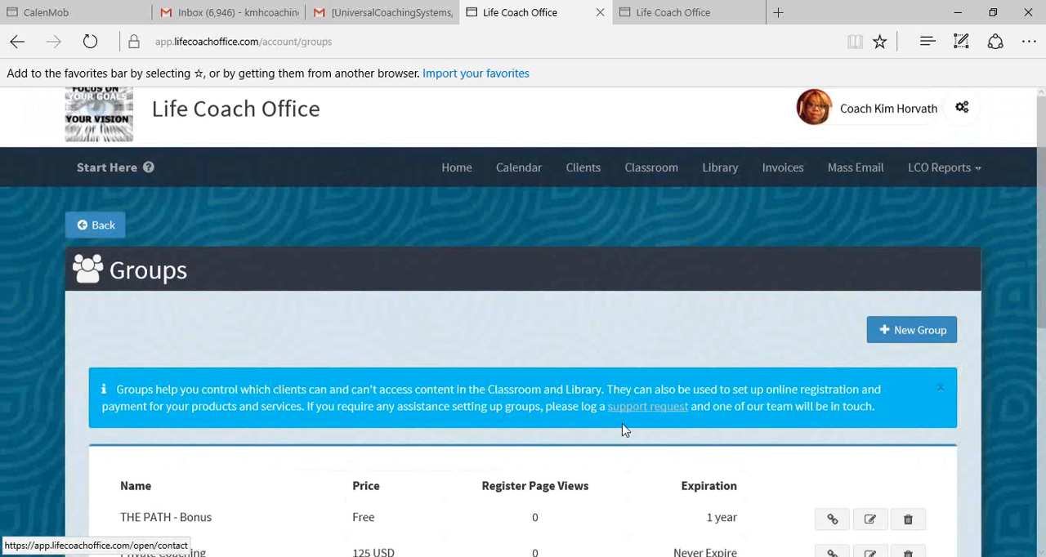
pyautogui.scroll(-3, 625, 430)
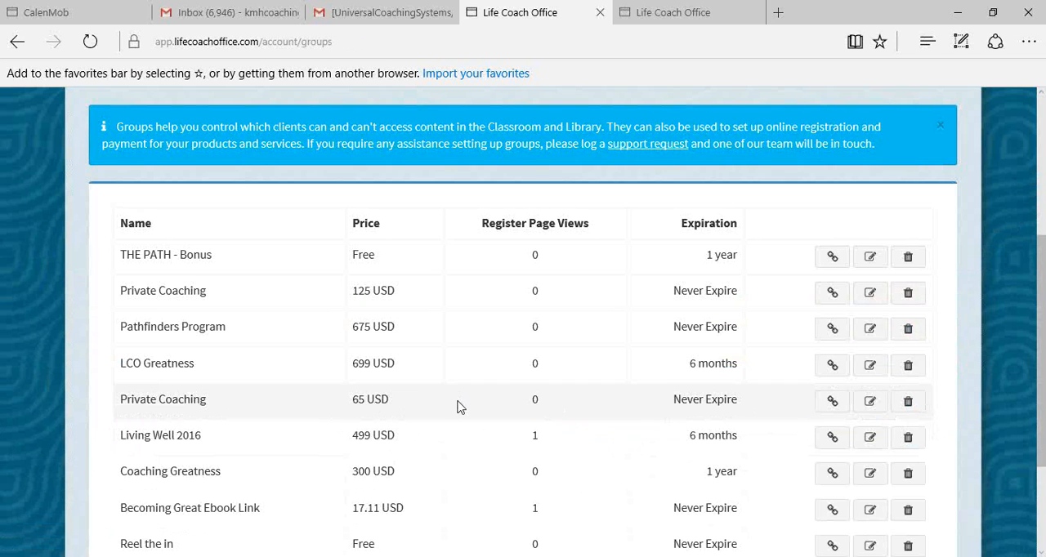
pyautogui.scroll(-1, 547, 404)
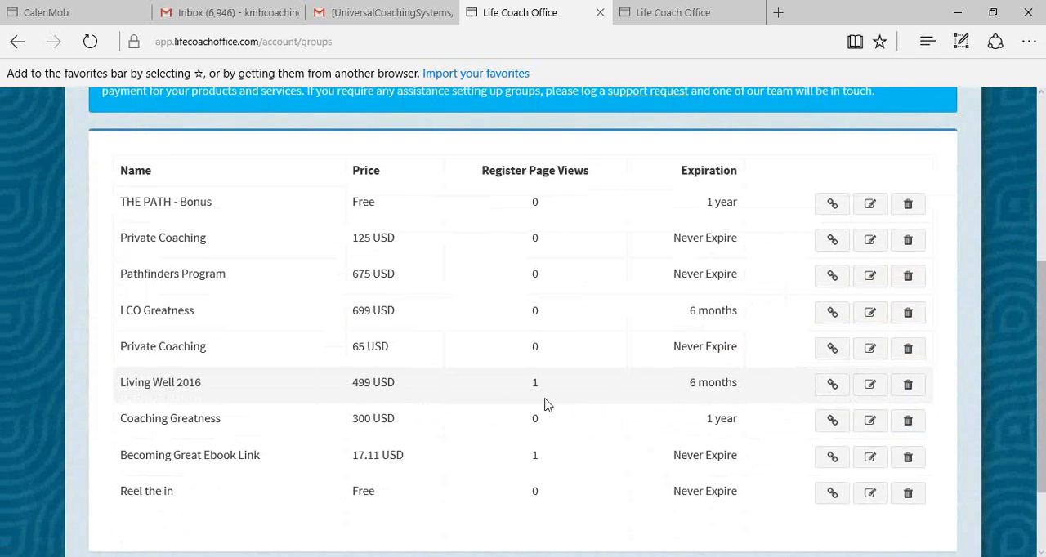
pyautogui.scroll(-2, 546, 404)
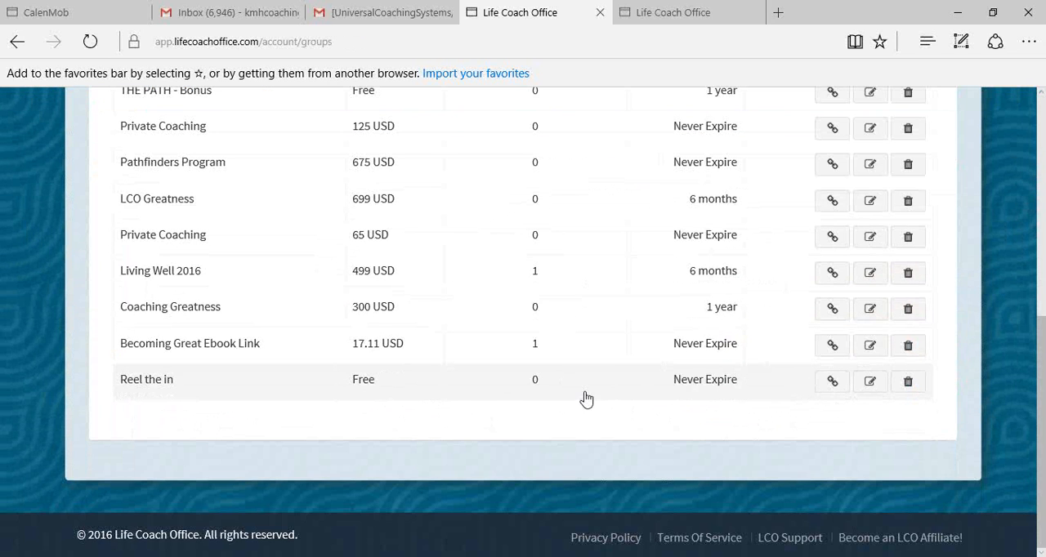
pyautogui.click(832, 384)
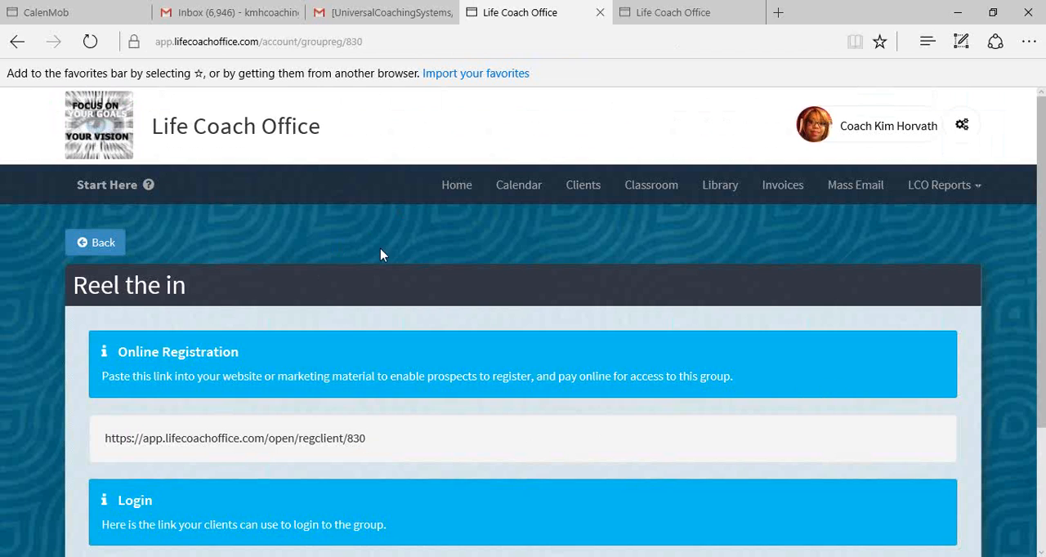
# - Switch to the browser tab with the Becoming Great Ebook Link registration form and reload it by going back and forward
pyautogui.moveTo(664, 18)
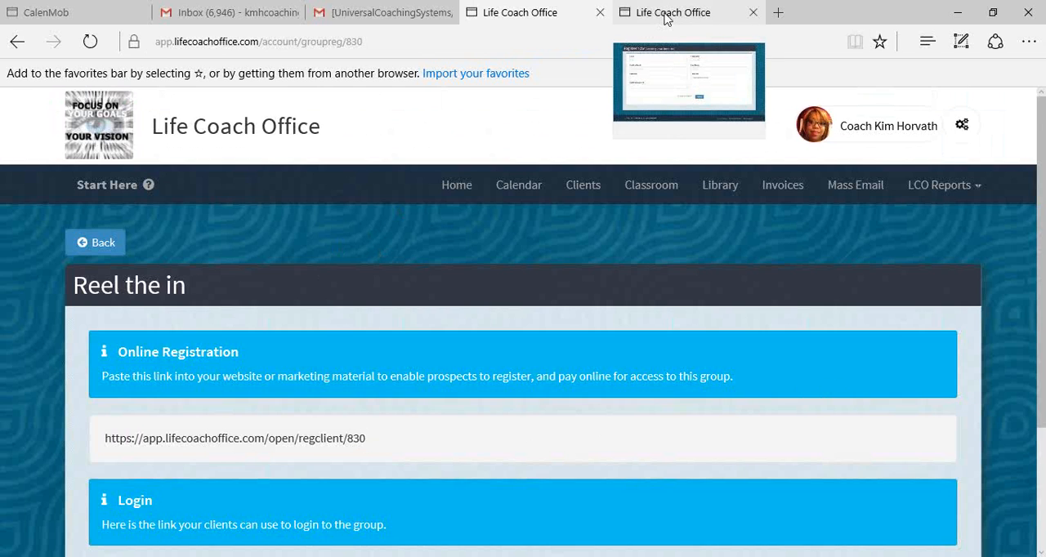
pyautogui.click(666, 18)
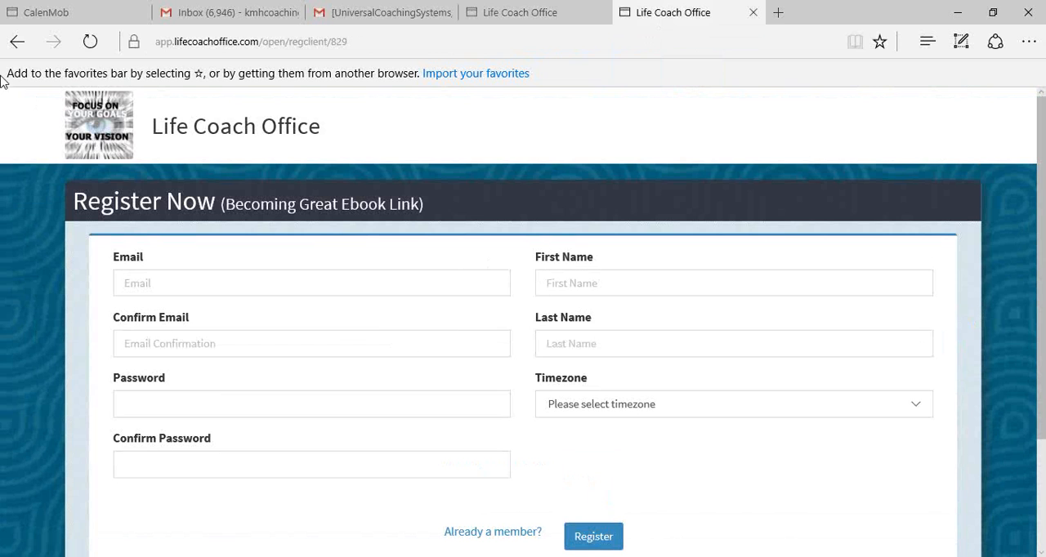
pyautogui.click(20, 37)
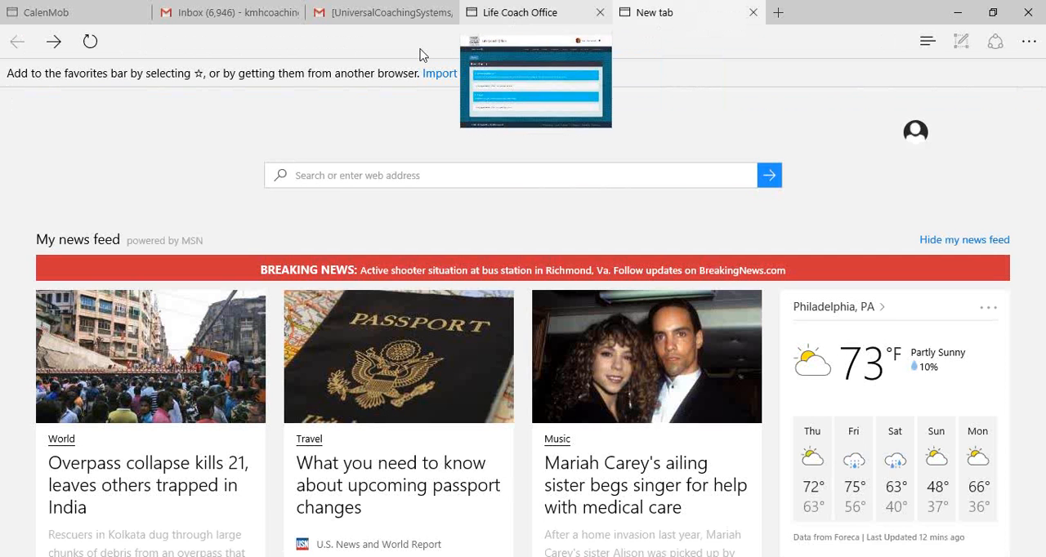
pyautogui.click(54, 41)
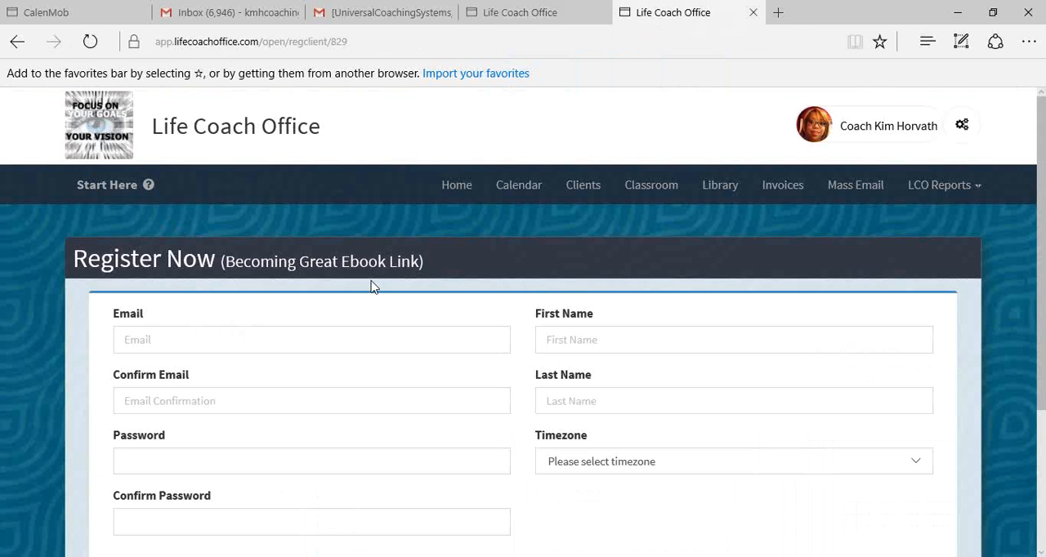
# - Review the fields of the Becoming Great Ebook Link registration form, from email and password to name and timezone
pyautogui.scroll(-2, 374, 287)
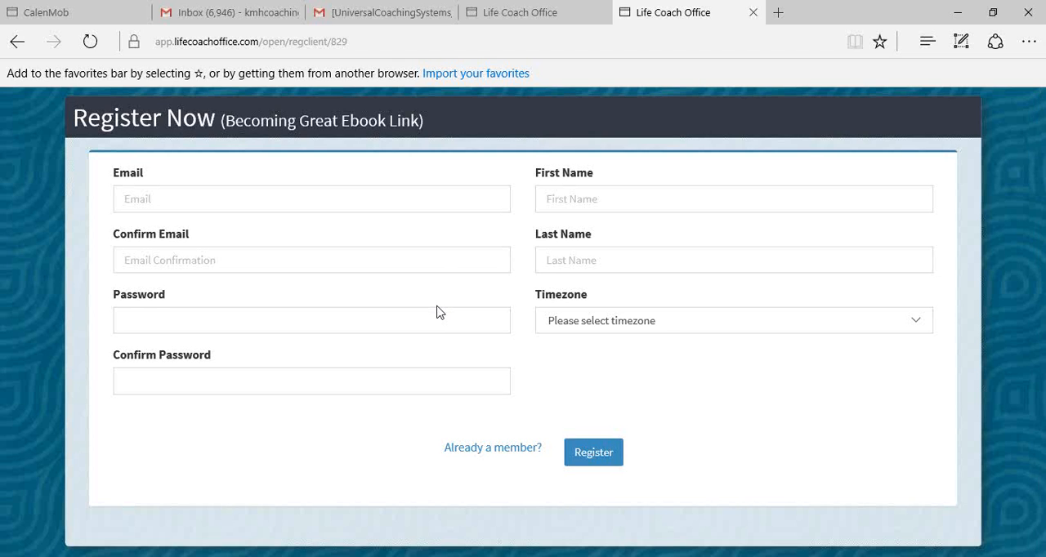
pyautogui.scroll(2, 436, 312)
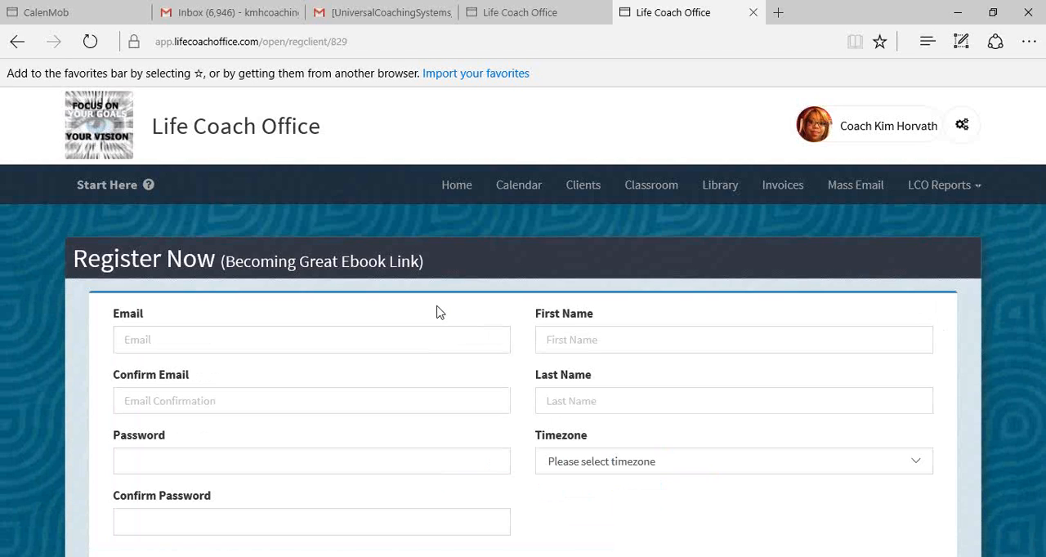
pyautogui.scroll(-1, 432, 307)
pyautogui.scroll(1, 427, 299)
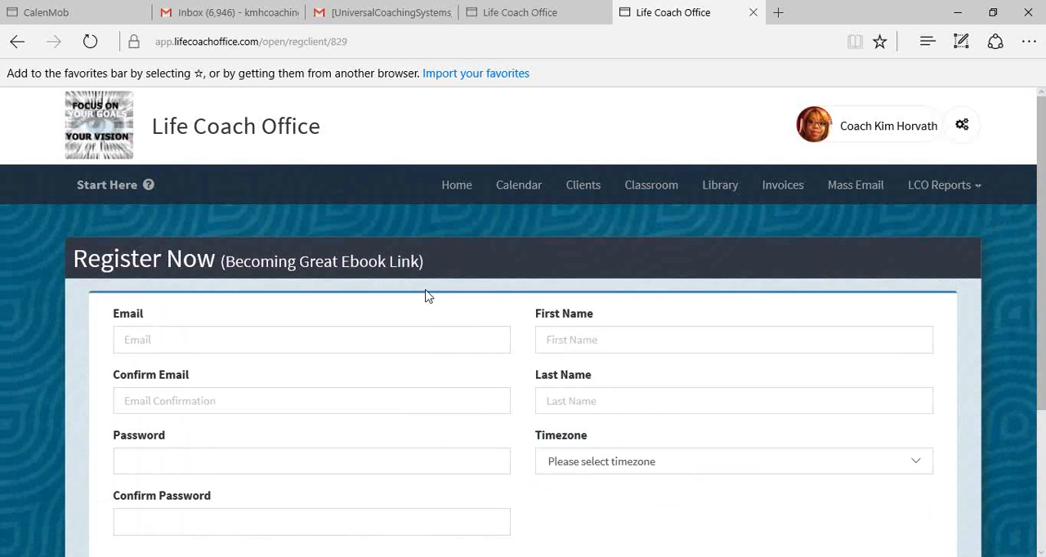
pyautogui.scroll(-1, 482, 270)
pyautogui.scroll(1, 655, 226)
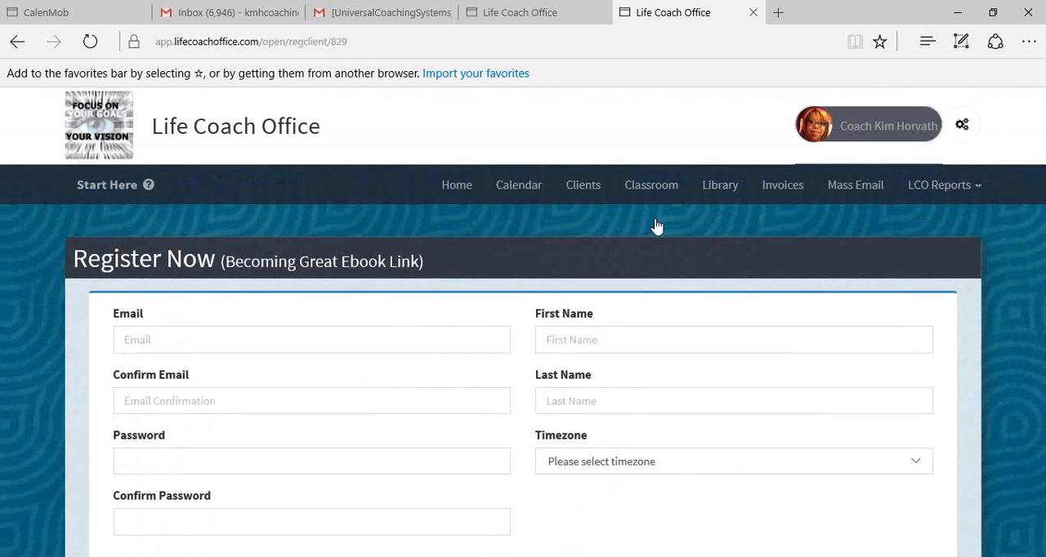
pyautogui.scroll(-3, 817, 147)
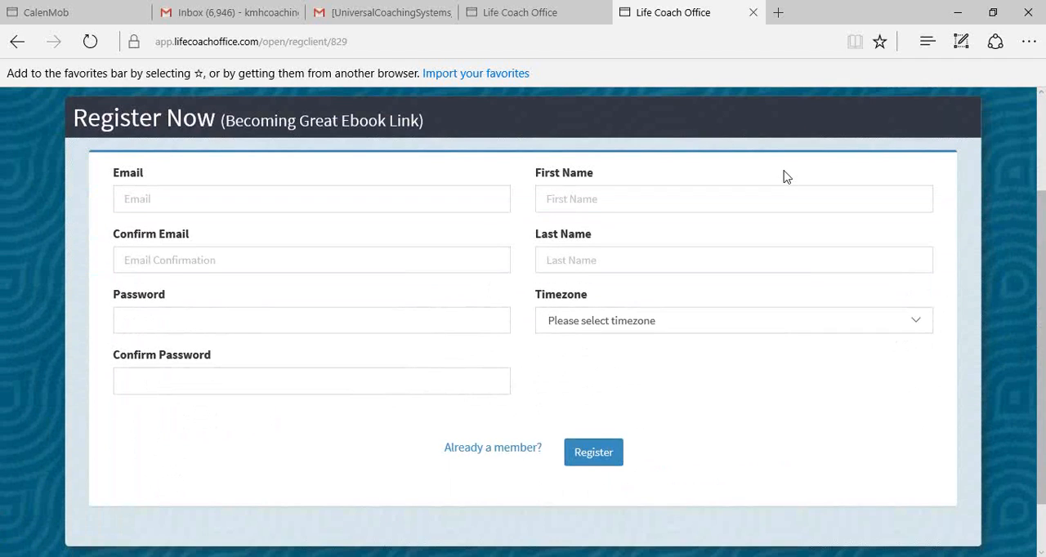
pyautogui.scroll(3, 781, 180)
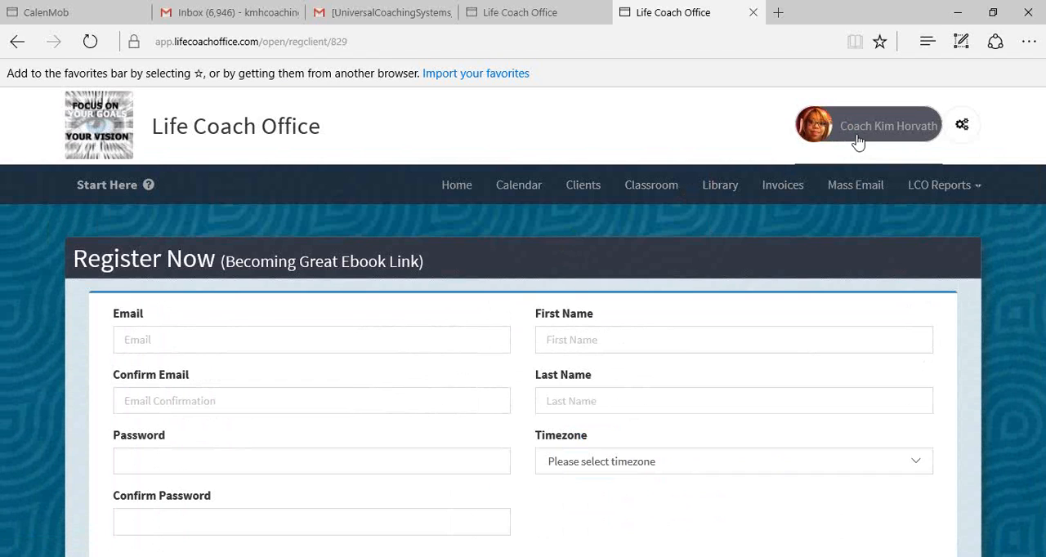
# - Go through the home page to the Classroom and open the Welcome! course
pyautogui.click(462, 189)
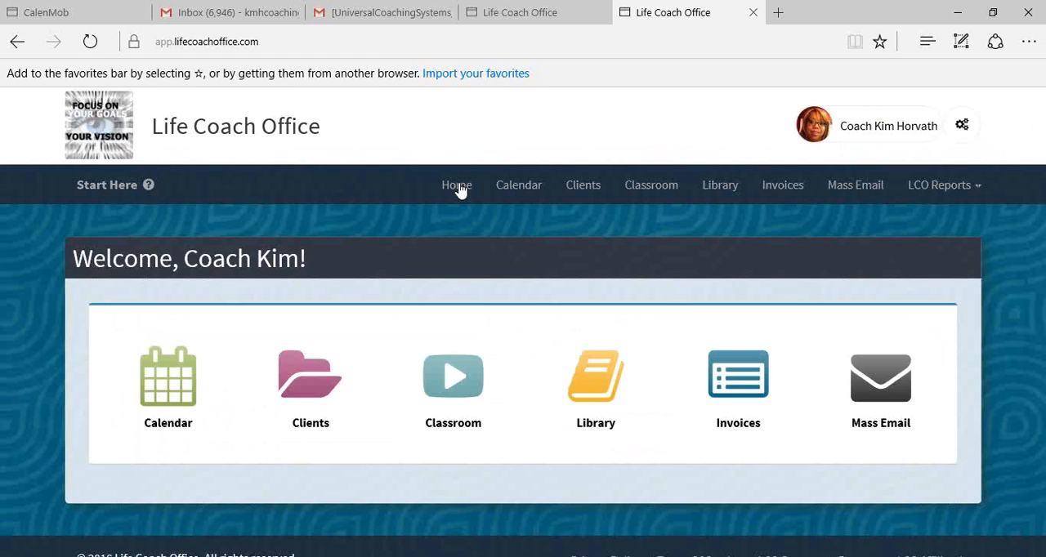
pyautogui.click(664, 193)
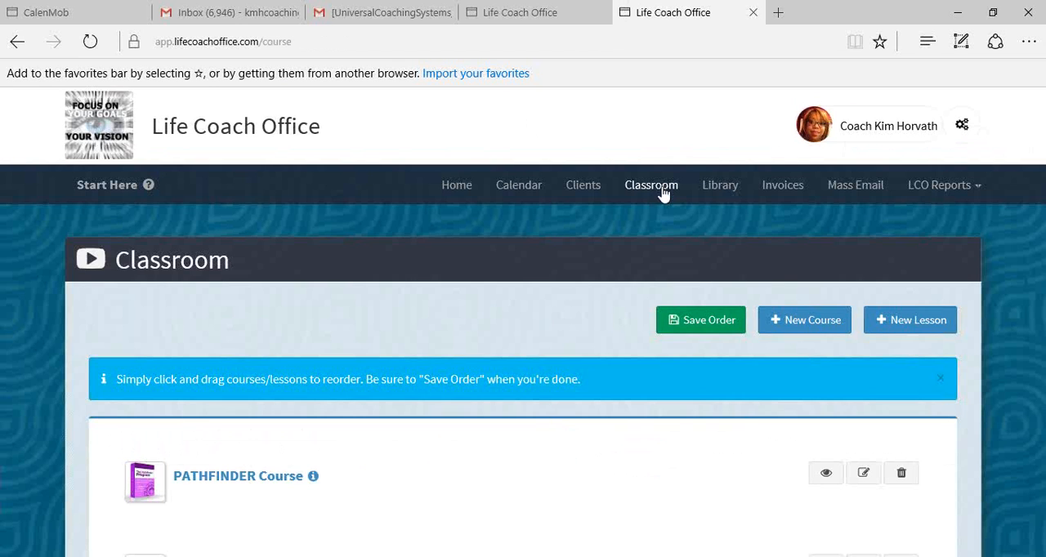
pyautogui.scroll(-3, 663, 193)
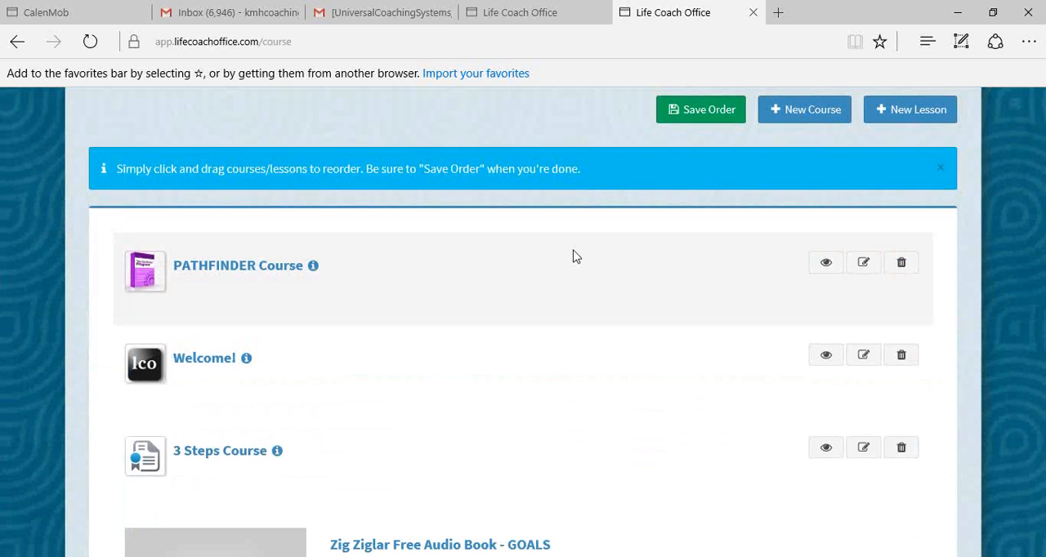
pyautogui.scroll(-1, 369, 286)
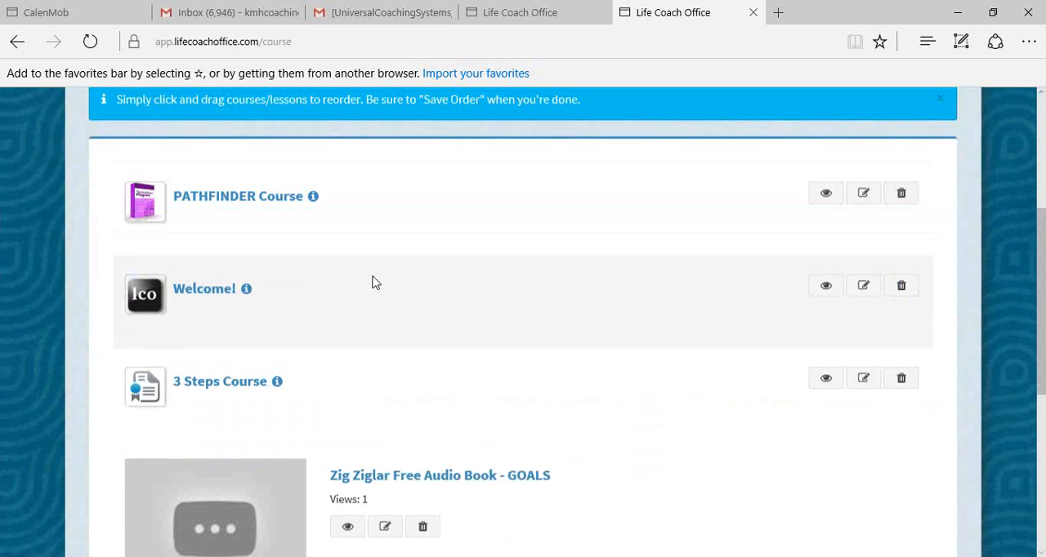
pyautogui.click(199, 296)
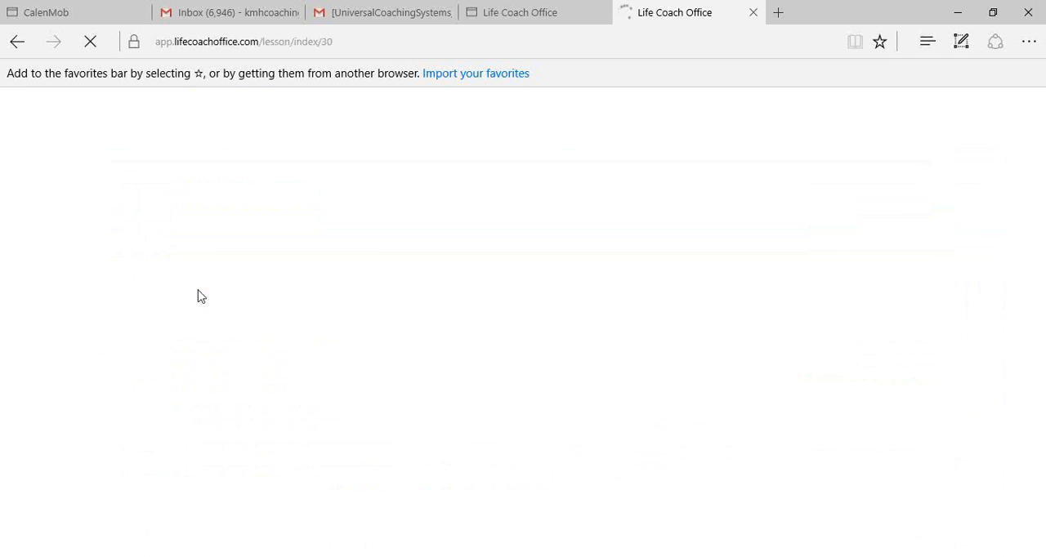
# - Look through the lessons of the Welcome! course and their attached files
pyautogui.scroll(-2, 298, 347)
pyautogui.scroll(-1, 299, 348)
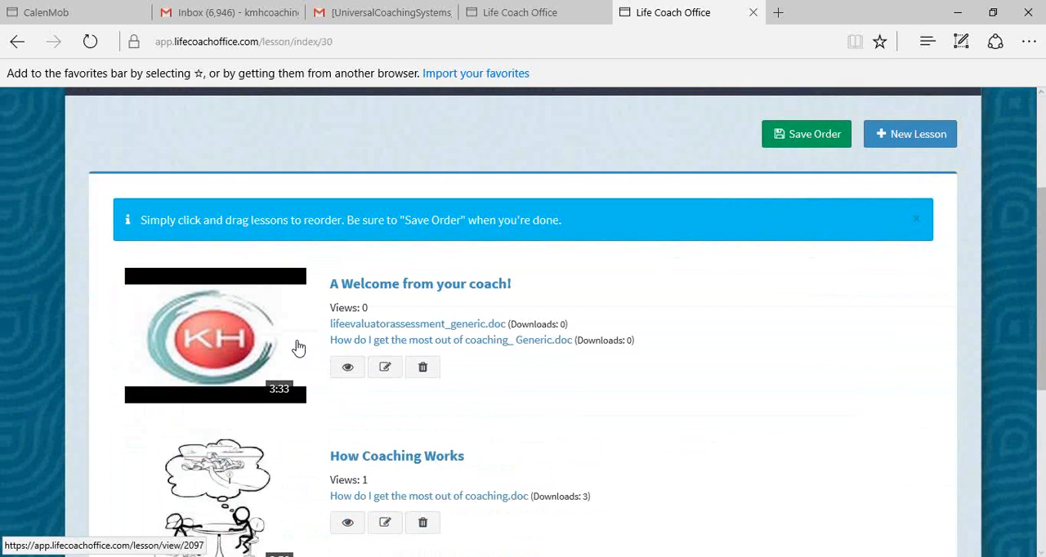
pyautogui.scroll(-1, 298, 347)
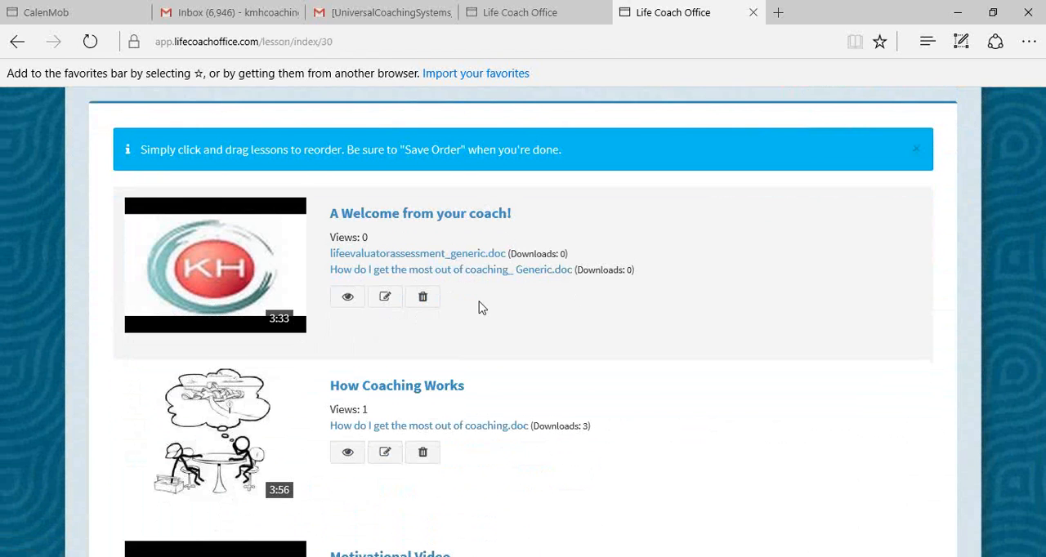
pyautogui.scroll(-2, 487, 316)
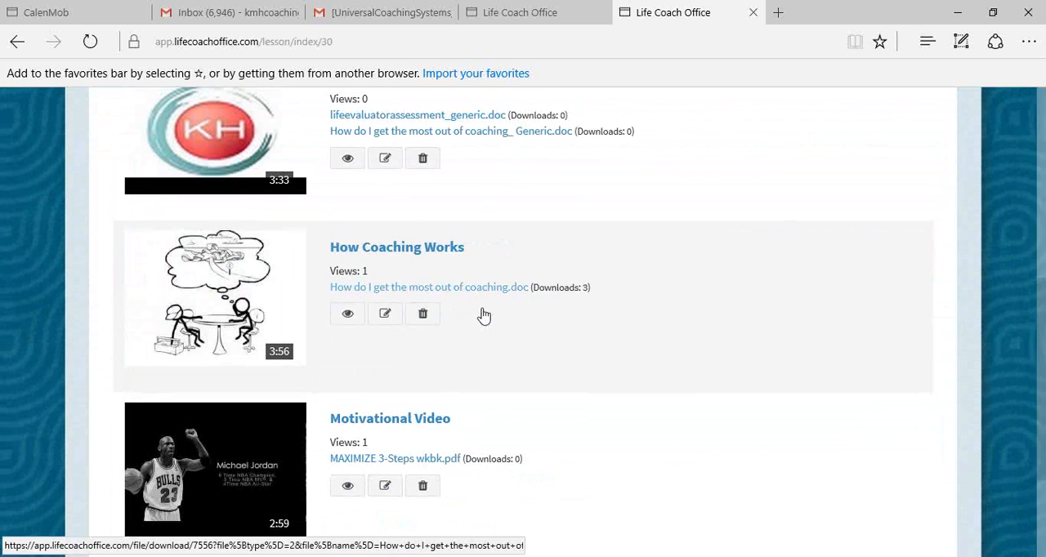
pyautogui.scroll(-1, 450, 276)
pyautogui.scroll(-1, 451, 275)
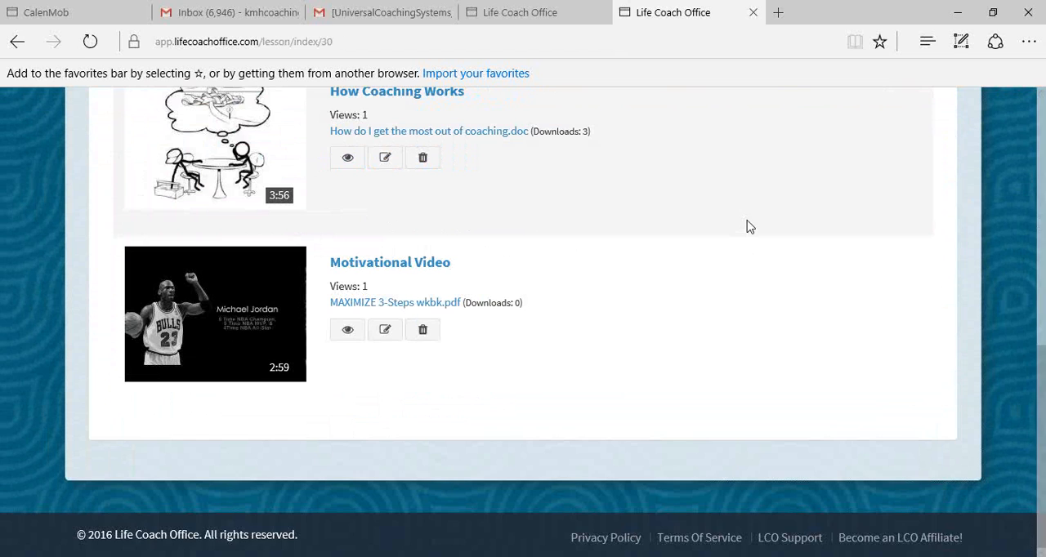
pyautogui.scroll(2, 748, 225)
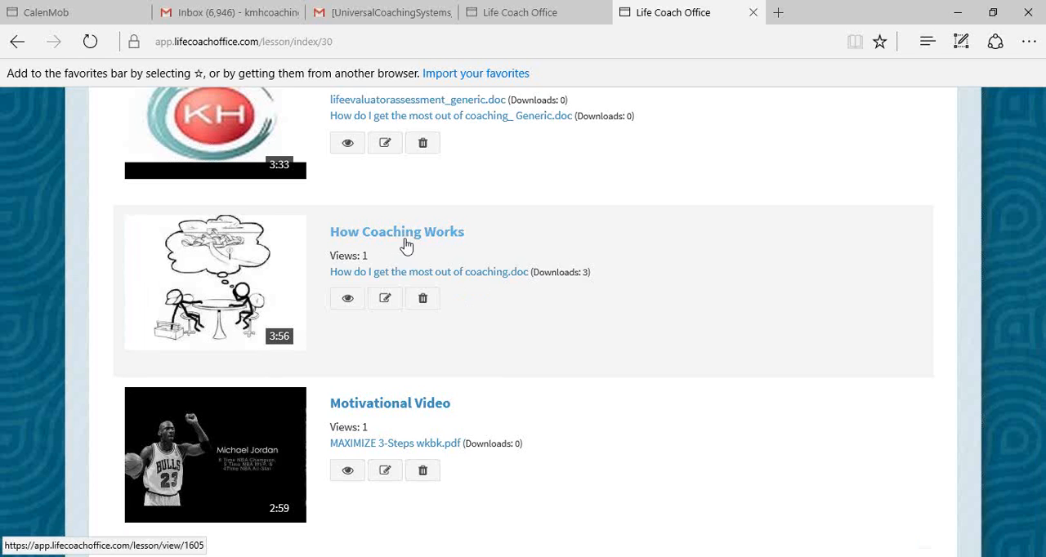
# - Open the lesson "A Welcome from your coach!" for editing and check its title and video link
pyautogui.scroll(3, 404, 245)
pyautogui.click(385, 357)
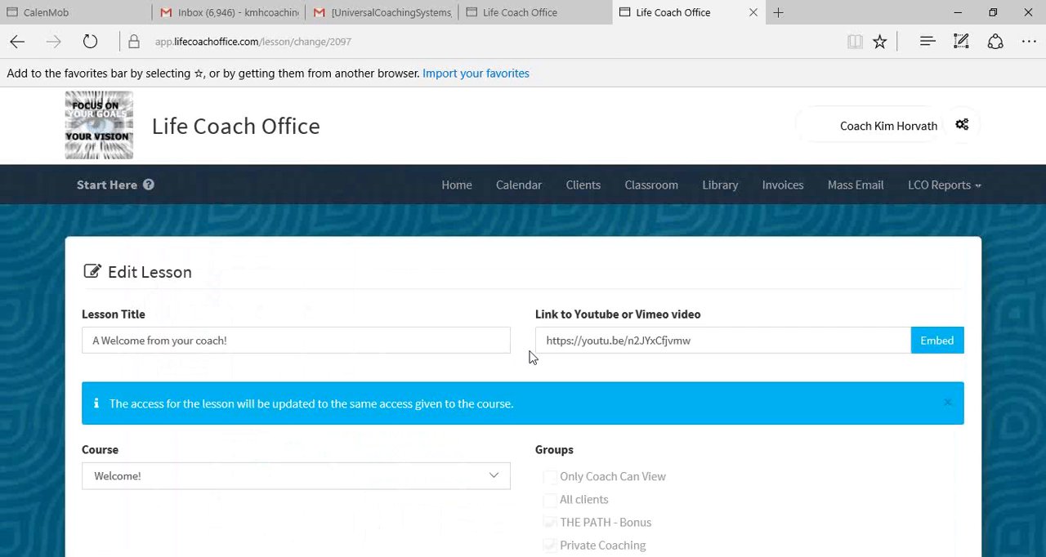
pyautogui.scroll(-6, 530, 357)
pyautogui.scroll(4, 530, 357)
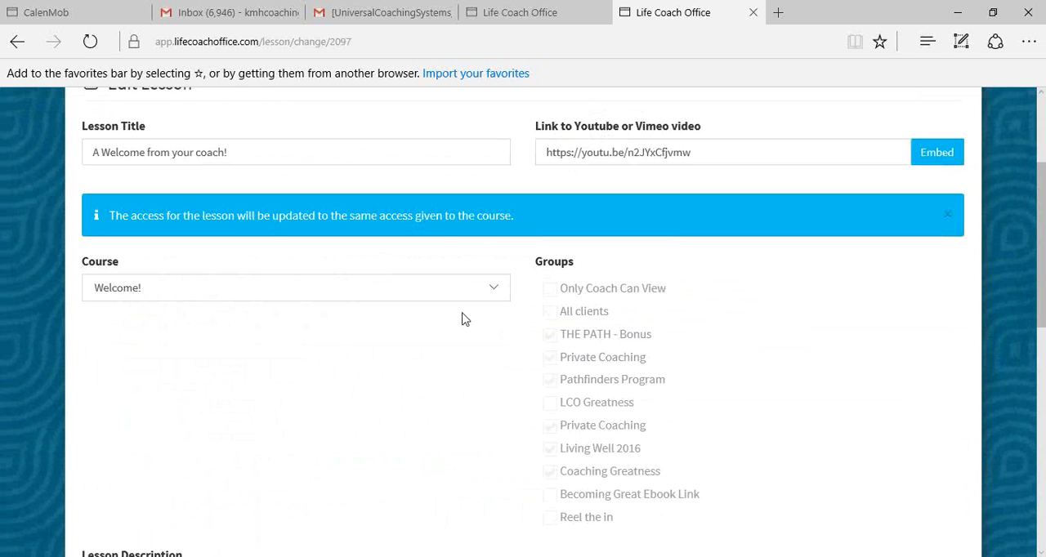
pyautogui.scroll(1, 471, 235)
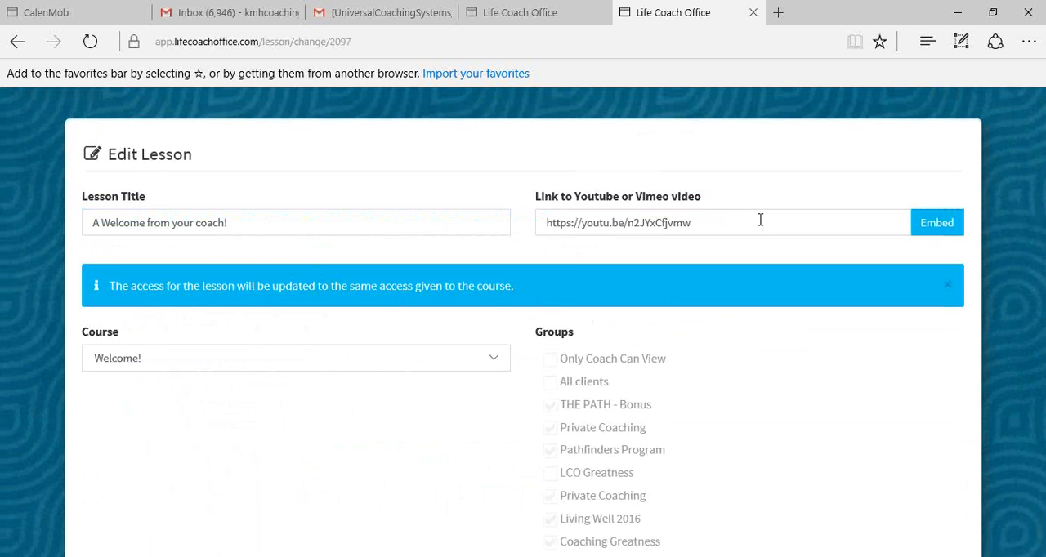
# - Examine the lesson's course assignment and the groups that have access to it
pyautogui.scroll(-1, 763, 237)
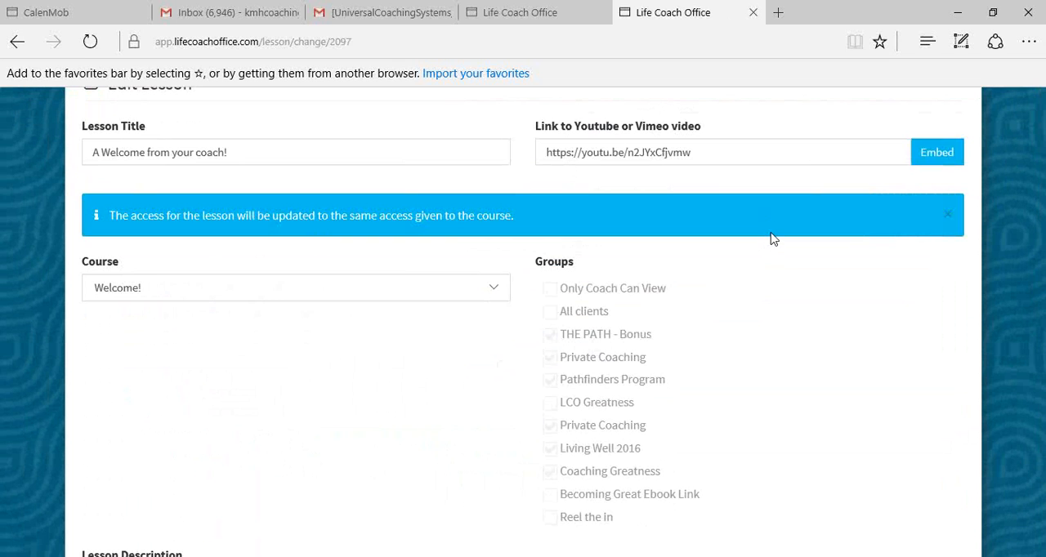
pyautogui.scroll(-2, 773, 238)
pyautogui.scroll(1, 460, 271)
pyautogui.scroll(3, 459, 271)
pyautogui.scroll(-2, 348, 243)
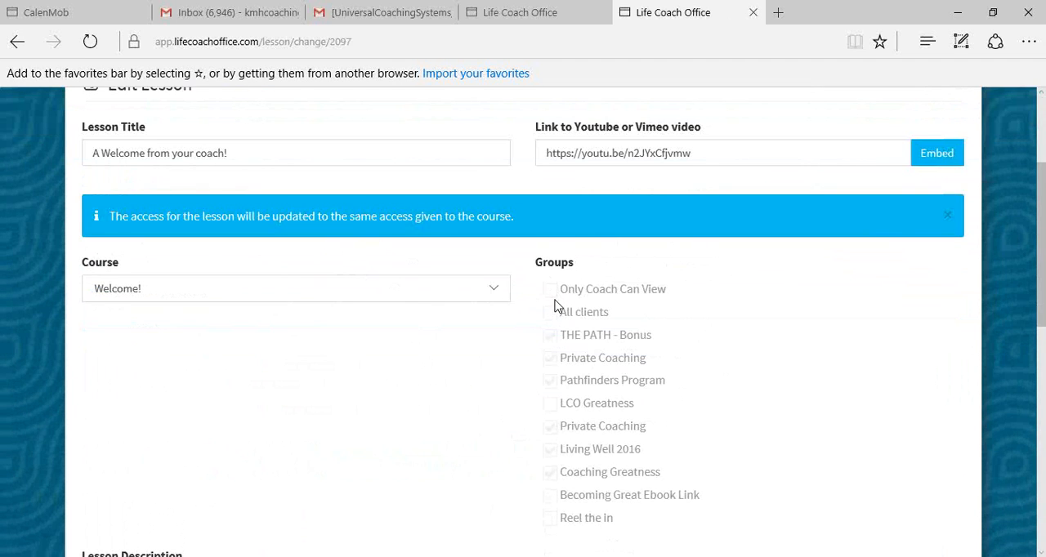
pyautogui.scroll(1, 683, 283)
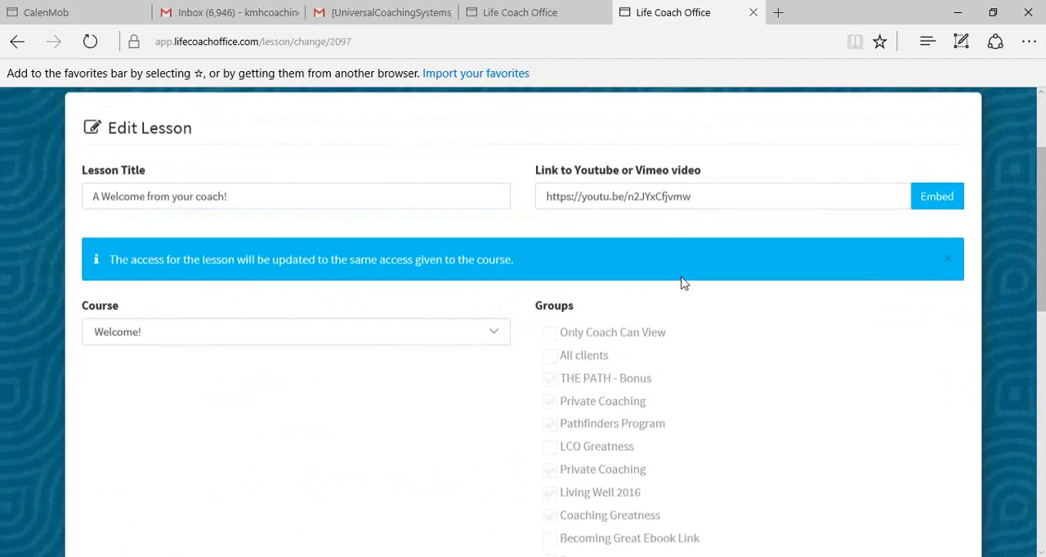
pyautogui.scroll(2, 683, 283)
pyautogui.scroll(-1, 684, 349)
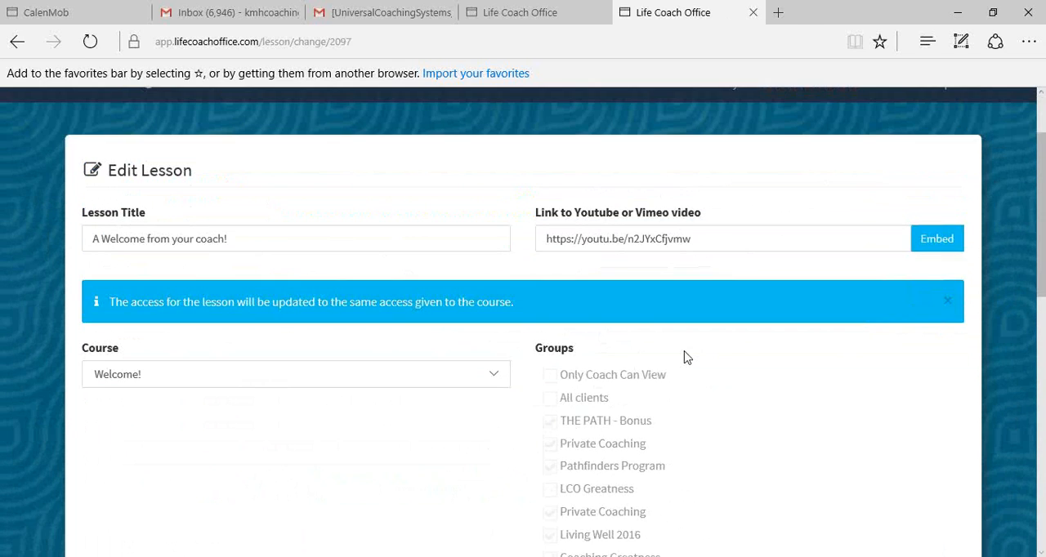
pyautogui.scroll(-2, 685, 357)
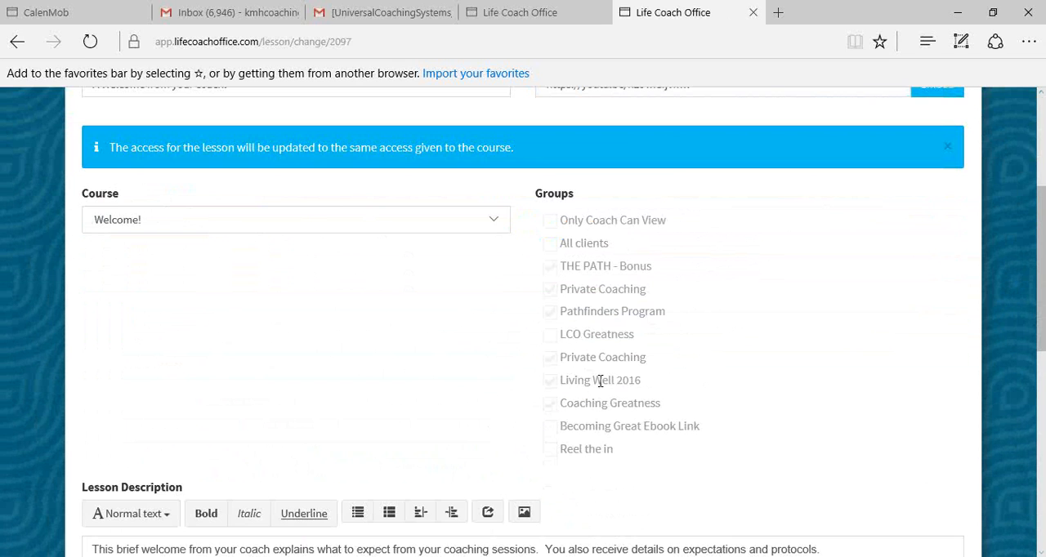
pyautogui.scroll(-1, 597, 457)
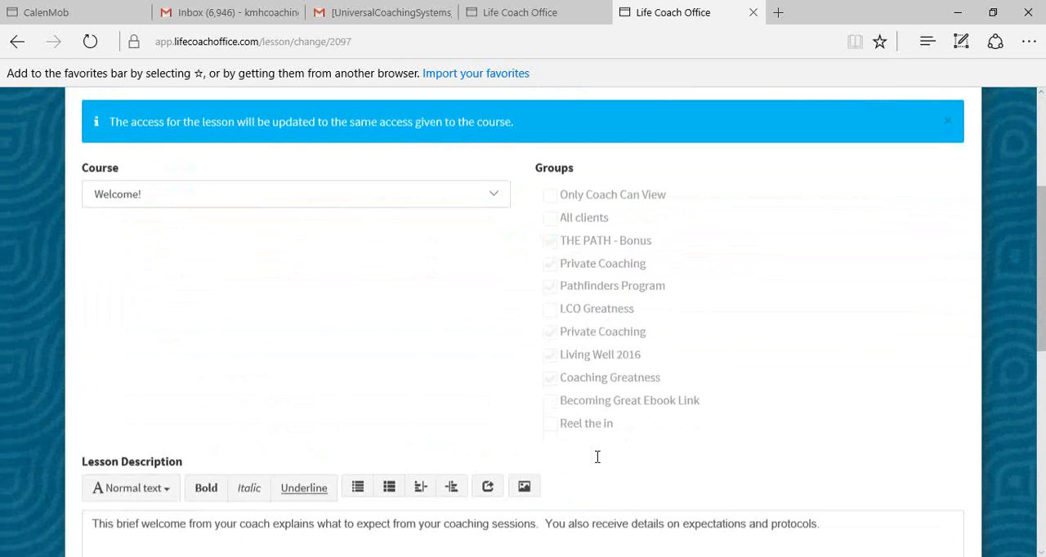
pyautogui.scroll(-2, 597, 459)
pyautogui.scroll(5, 702, 385)
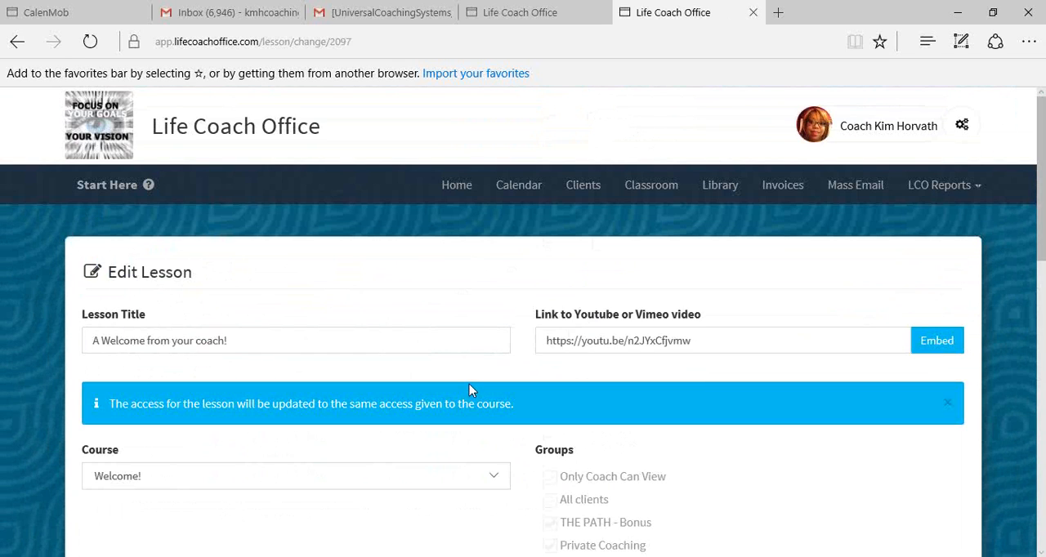
pyautogui.scroll(-5, 469, 386)
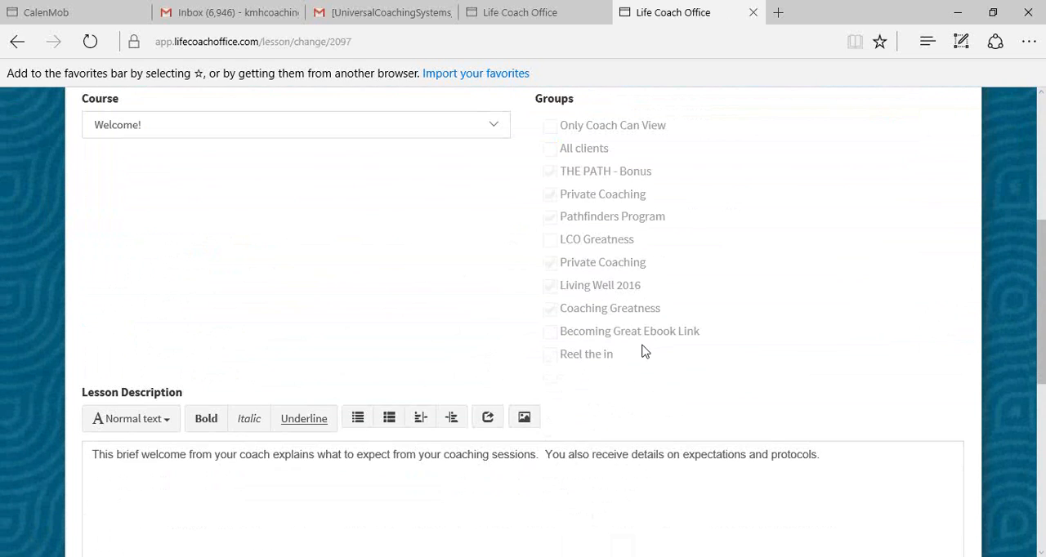
# - Examine the lesson's description and attached files, then open the file picker for adding a file and cancel it
pyautogui.scroll(-3, 595, 339)
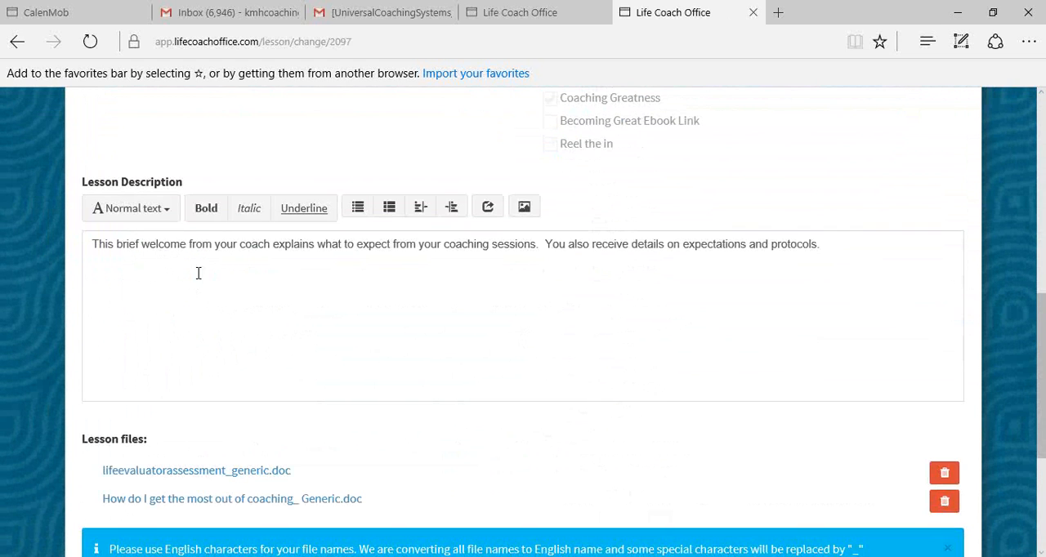
pyautogui.scroll(-2, 571, 260)
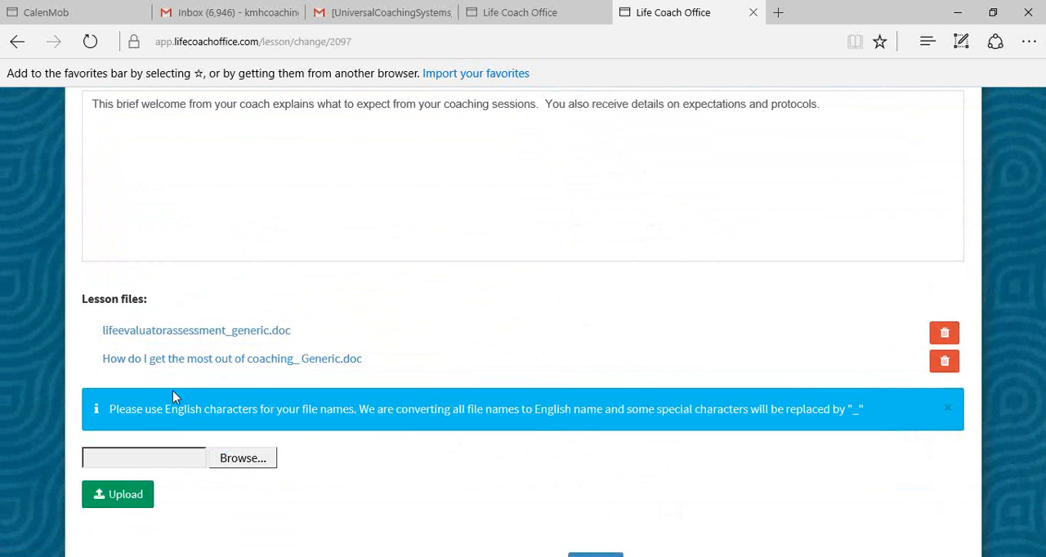
pyautogui.scroll(-1, 315, 380)
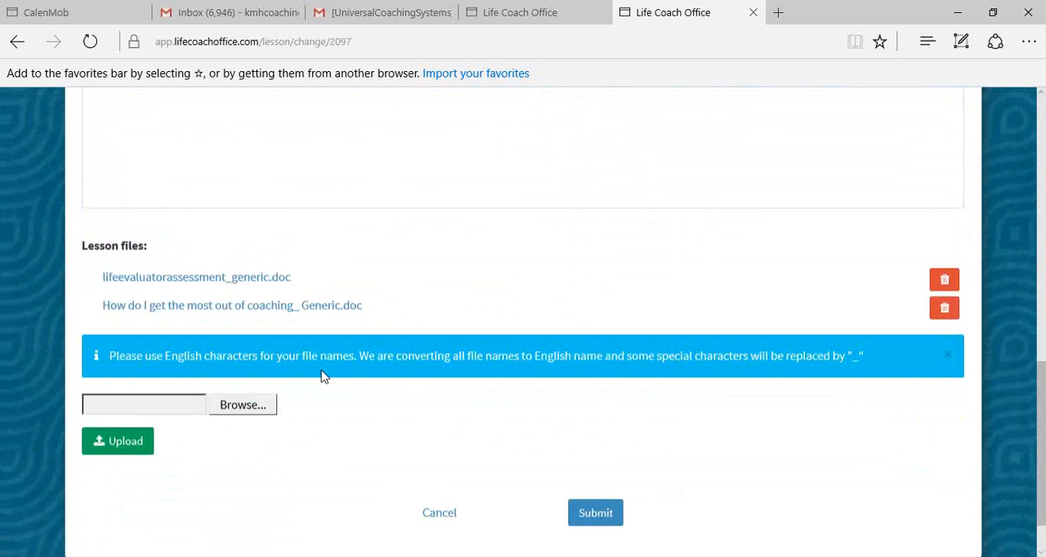
pyautogui.scroll(-1, 321, 376)
pyautogui.scroll(5, 339, 360)
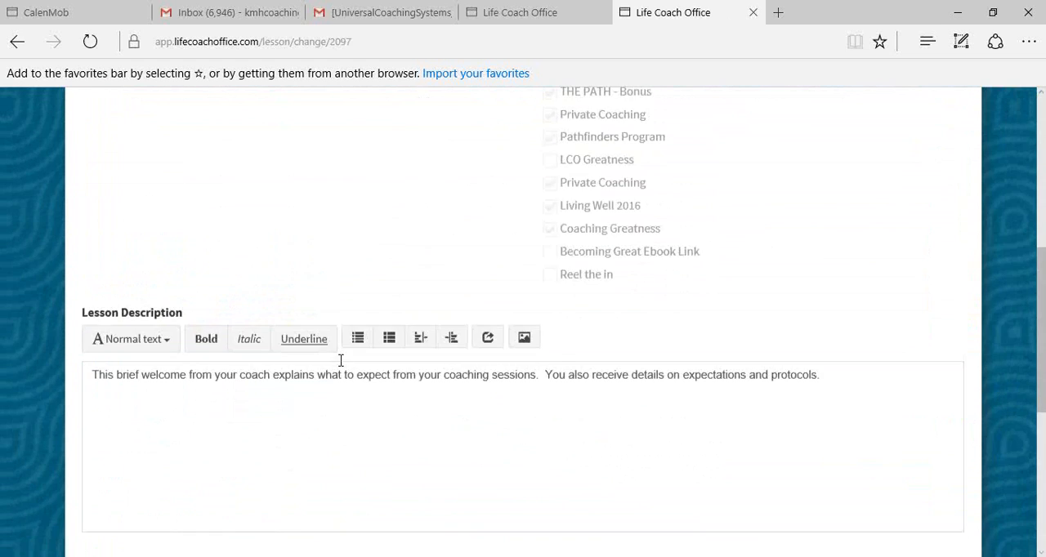
pyautogui.scroll(-5, 340, 359)
pyautogui.click(237, 344)
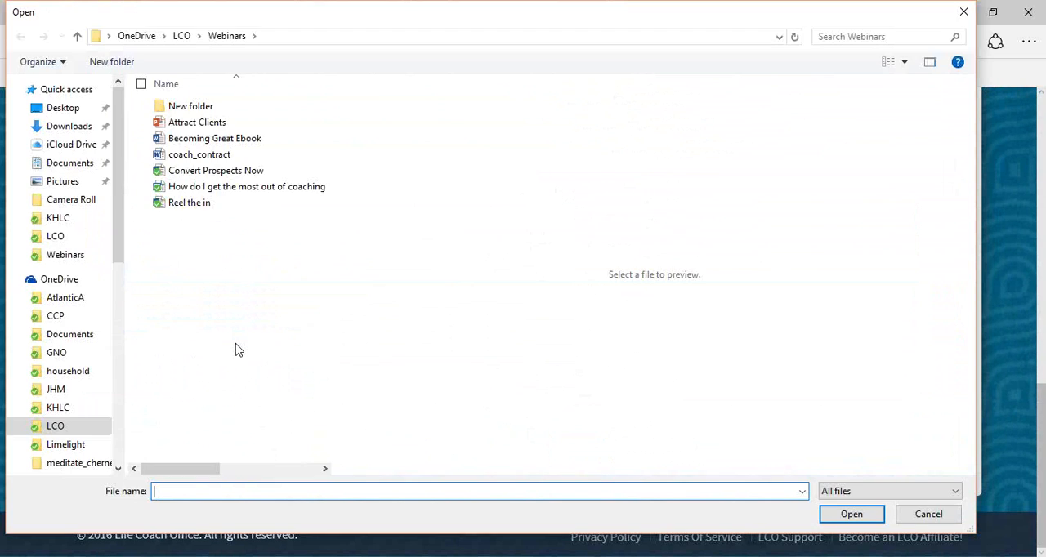
pyautogui.click(932, 516)
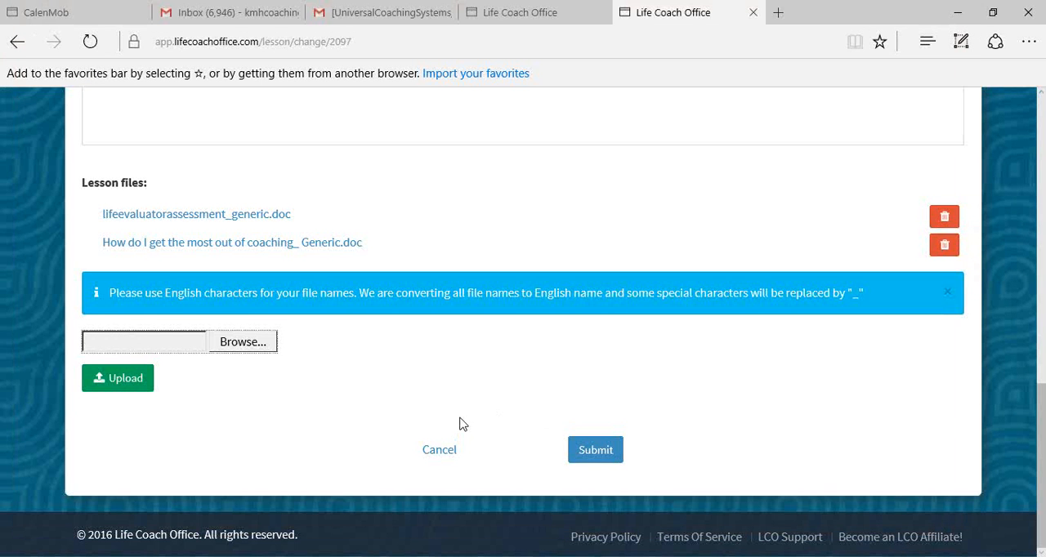
# - Submit the lesson edit form and view the lesson page with its embedded video and description
pyautogui.click(604, 456)
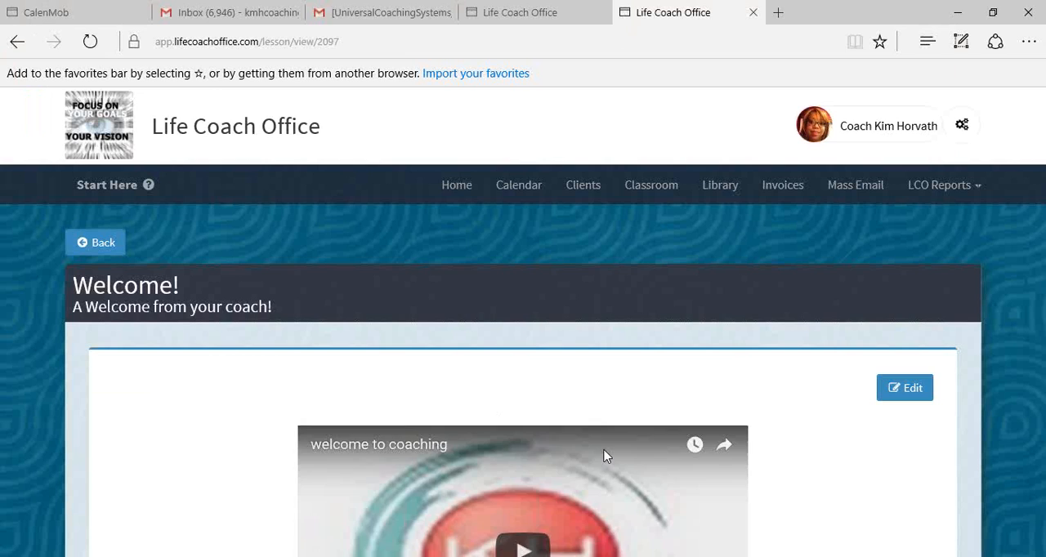
pyautogui.scroll(-3, 604, 456)
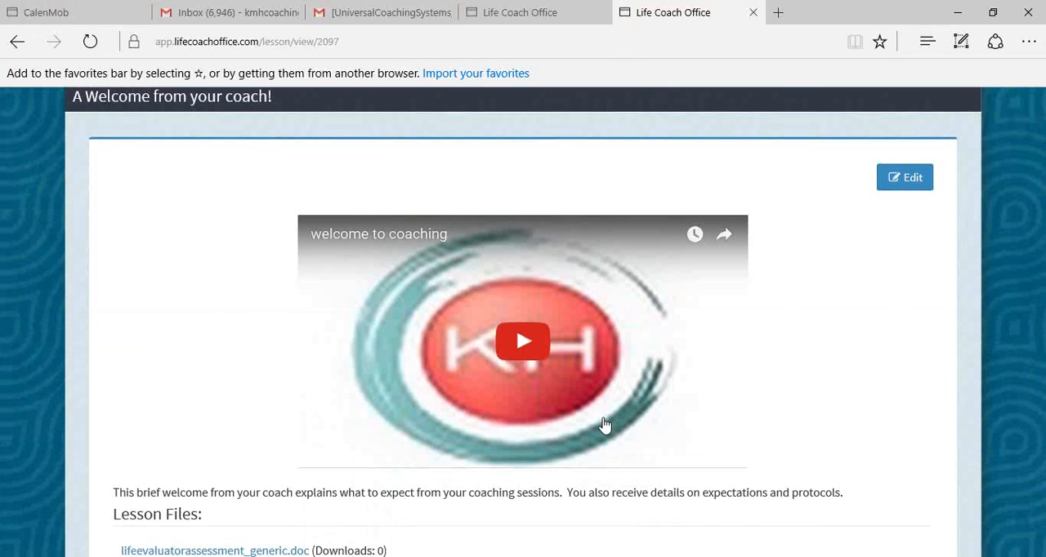
# - Leave the lesson page for the home page, then open the Library and examine its files and folders
pyautogui.scroll(3, 603, 425)
pyautogui.scroll(-1, 603, 414)
pyautogui.scroll(1, 603, 414)
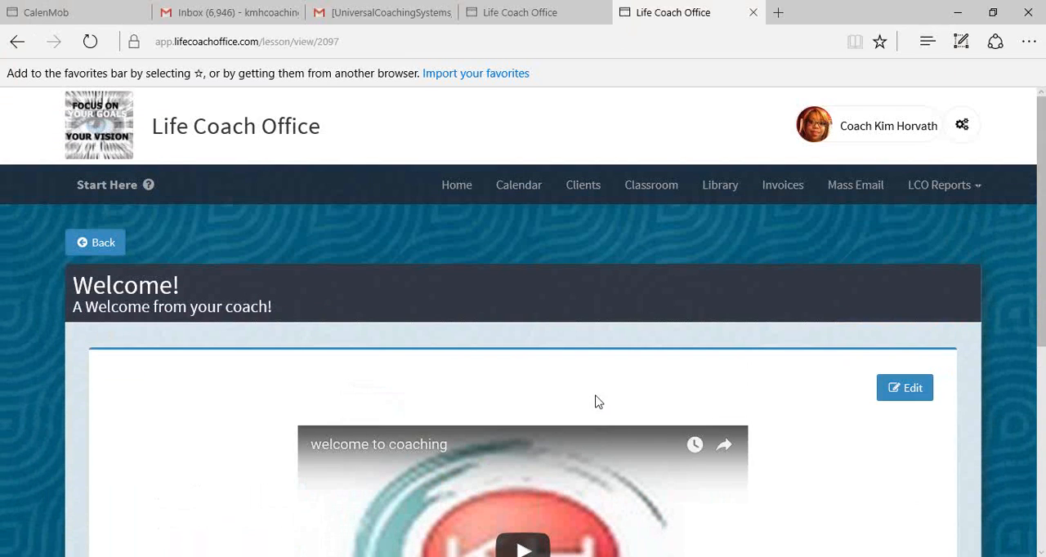
pyautogui.click(460, 194)
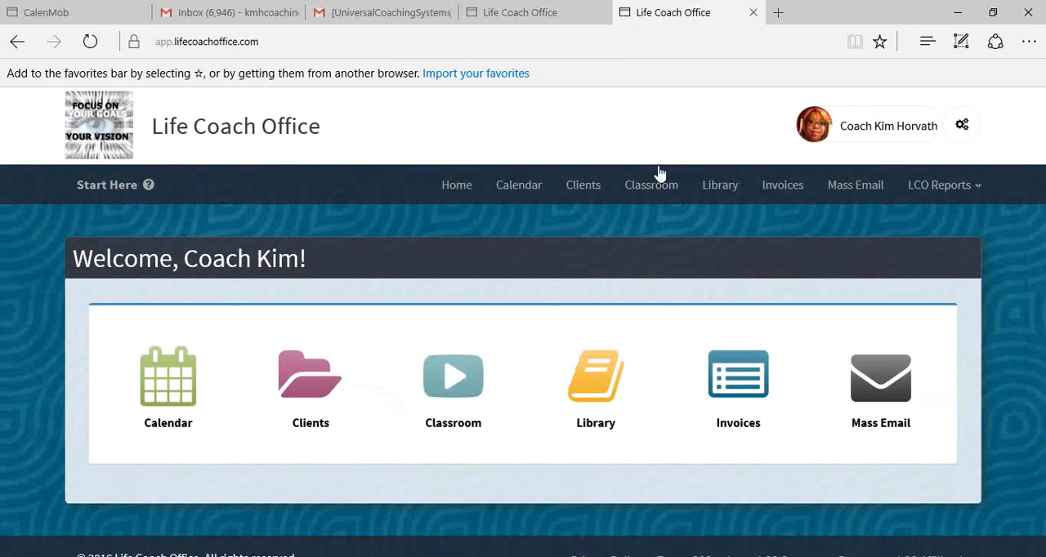
pyautogui.click(587, 376)
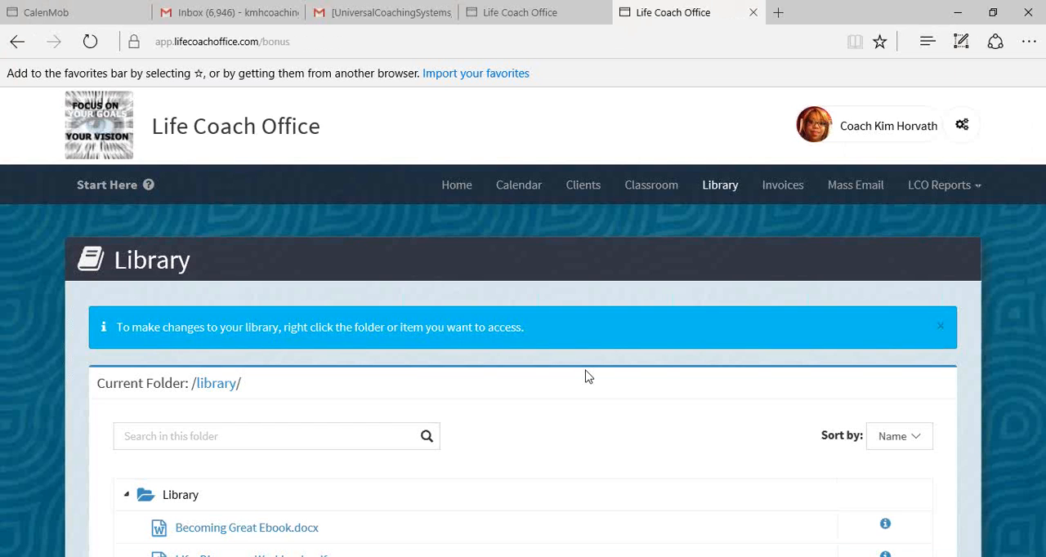
pyautogui.scroll(-3, 585, 377)
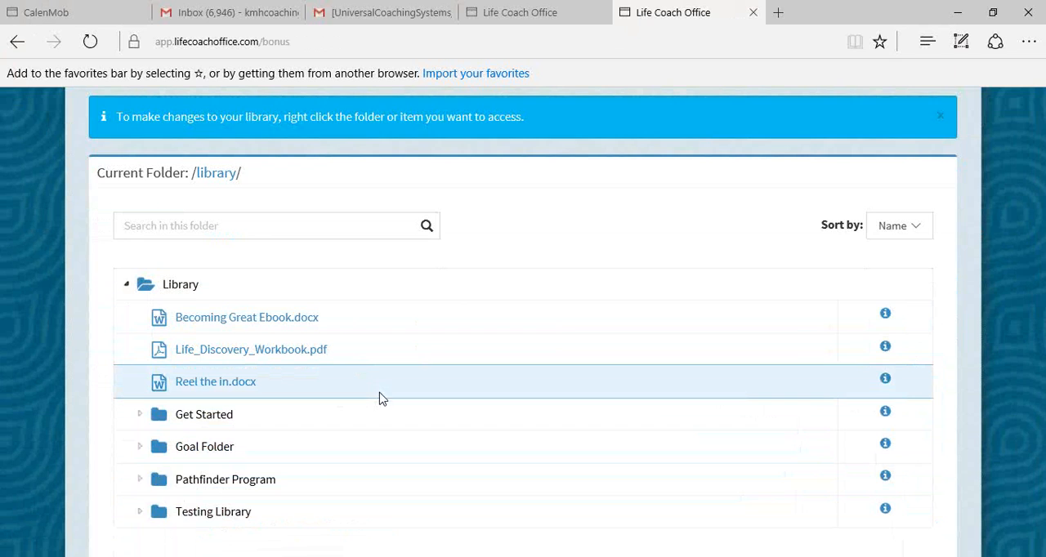
pyautogui.scroll(3, 367, 386)
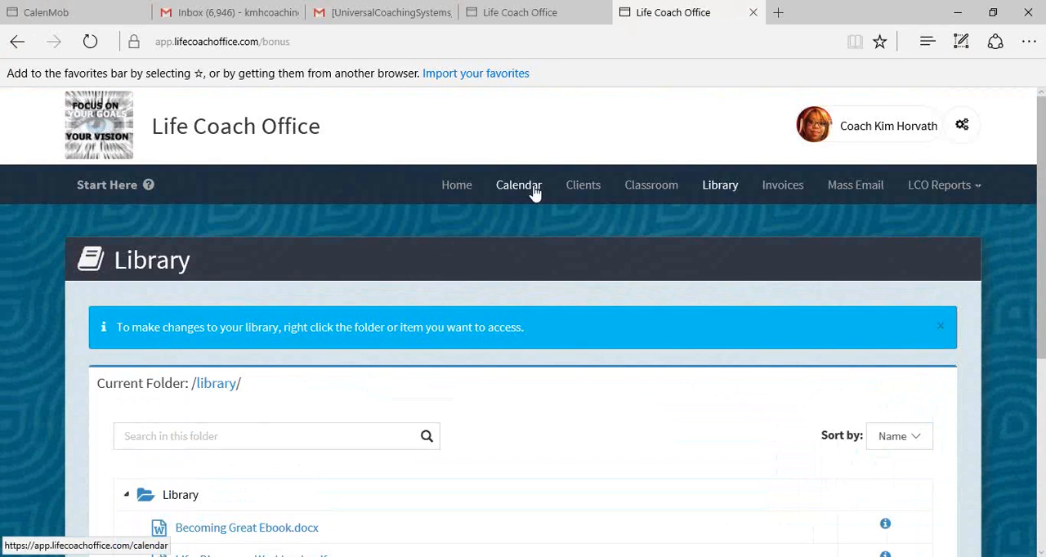
# - Open the coaching file of the first client in the Clients list and look over its sections
pyautogui.click(581, 190)
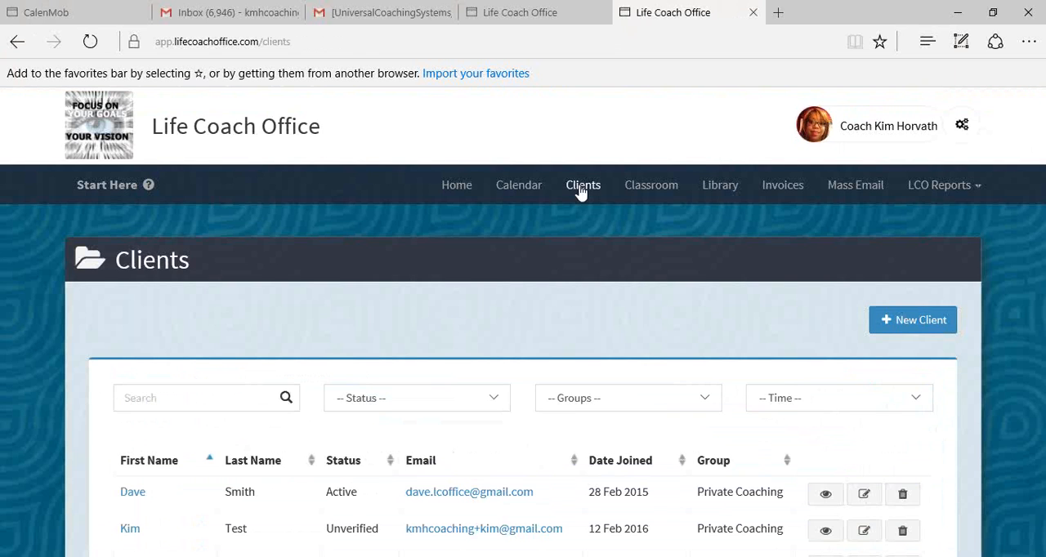
pyautogui.scroll(-2, 576, 192)
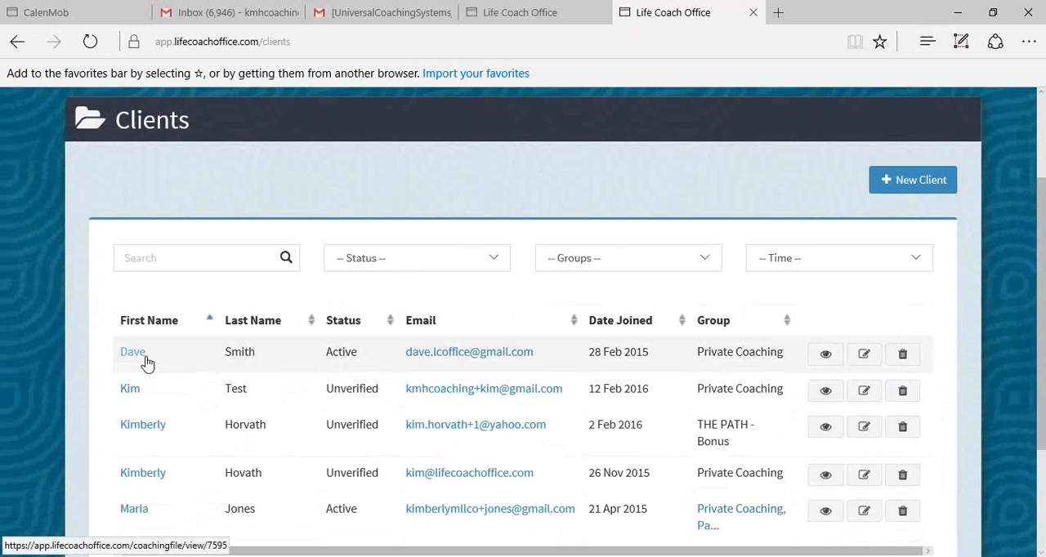
pyautogui.click(128, 359)
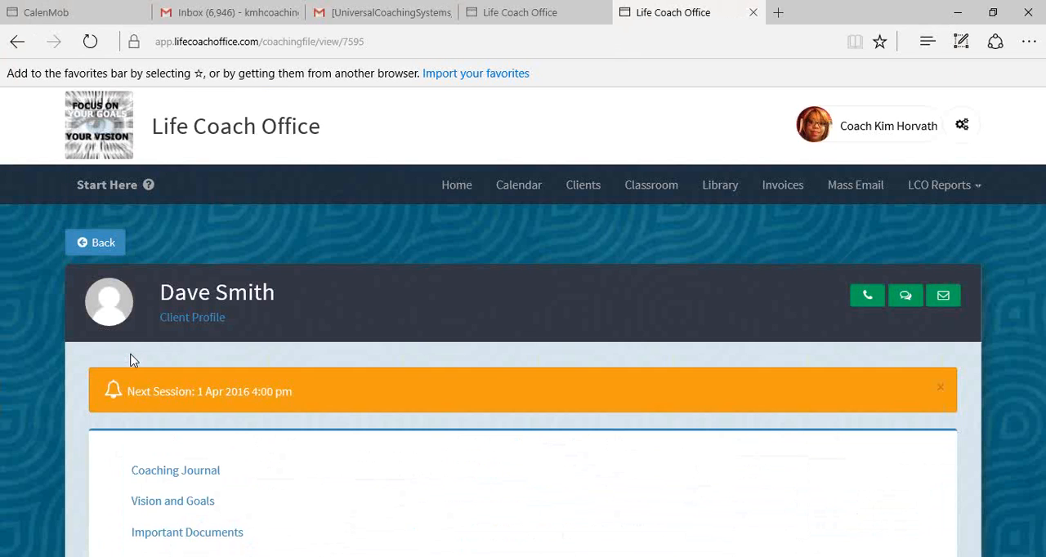
pyautogui.scroll(-3, 234, 384)
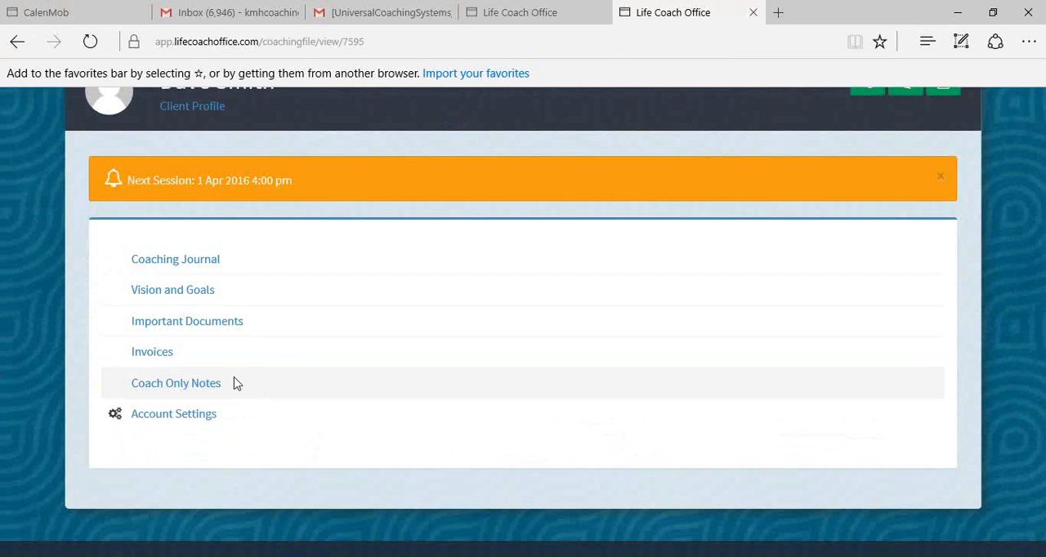
pyautogui.scroll(2, 239, 377)
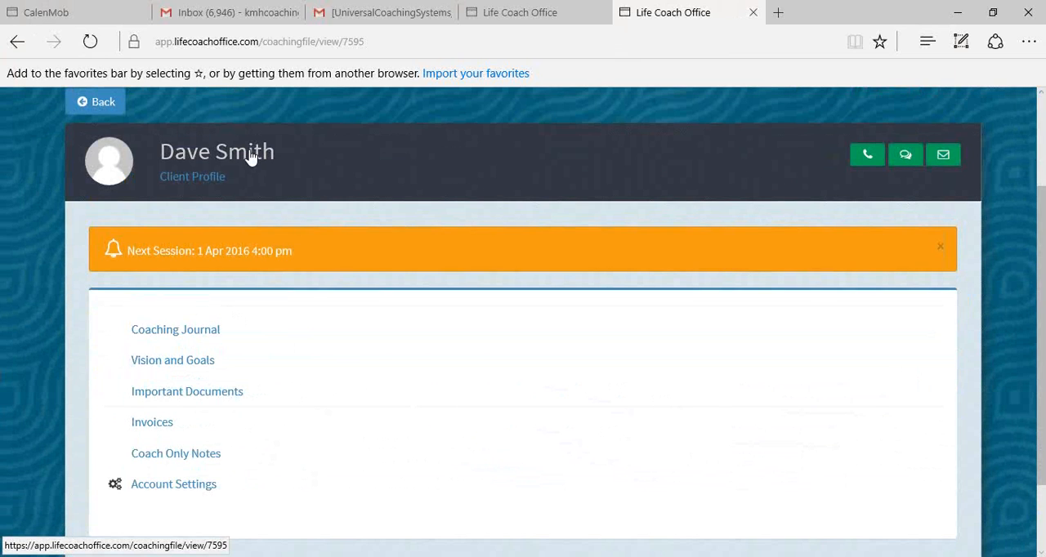
pyautogui.scroll(-1, 208, 325)
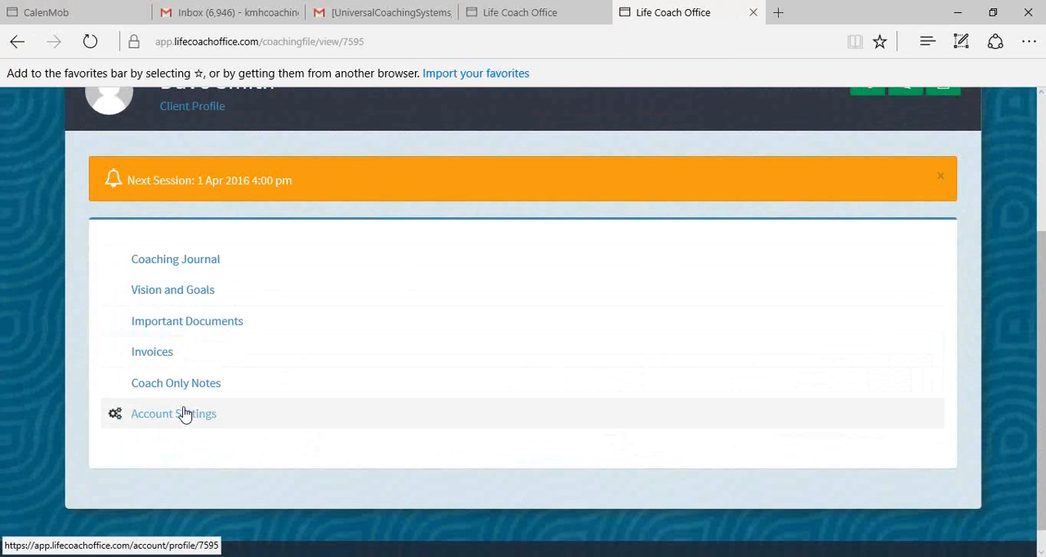
# - Open the client's Important Documents and examine the folder and files stored there
pyautogui.click(187, 327)
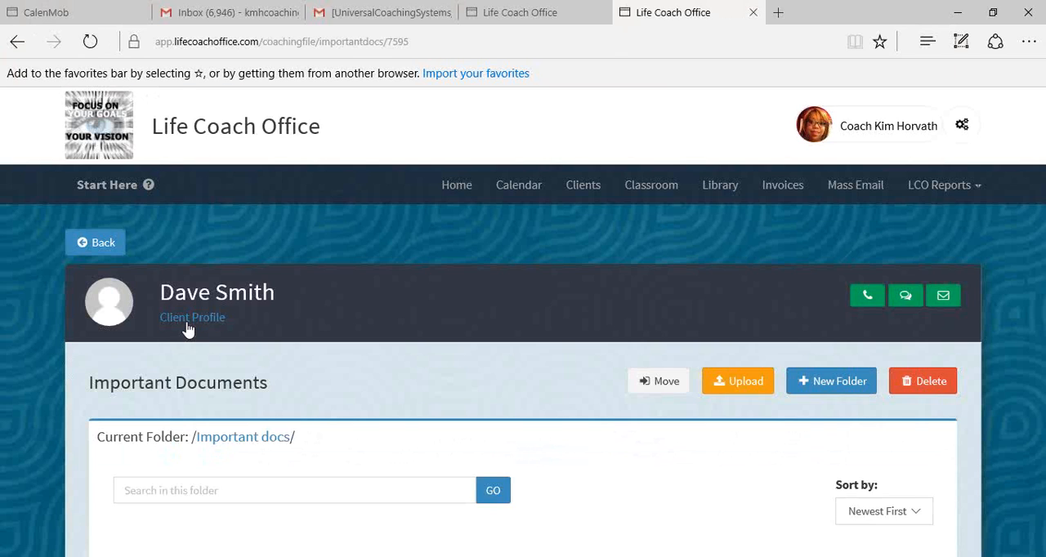
pyautogui.scroll(-5, 188, 327)
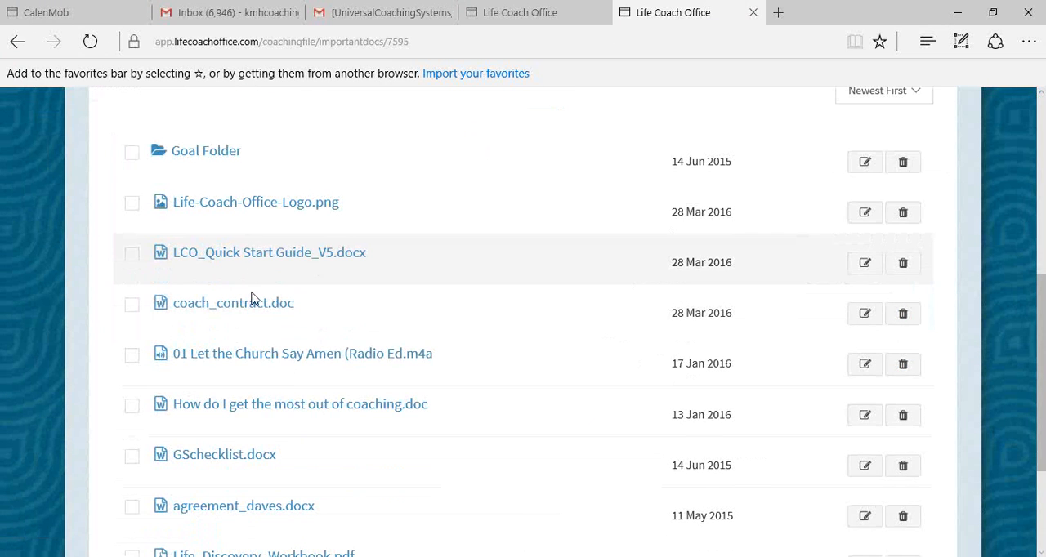
pyautogui.scroll(-1, 222, 442)
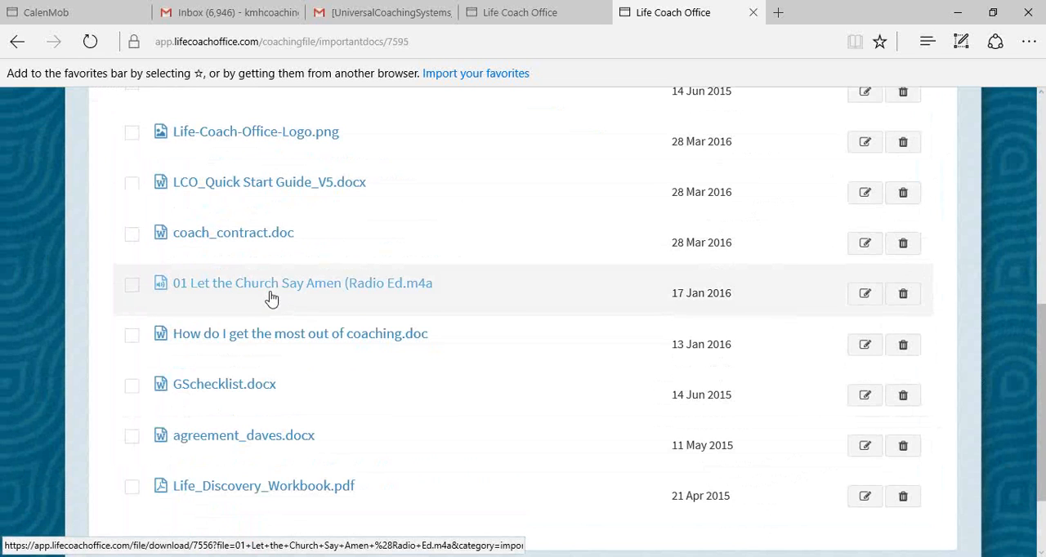
pyautogui.scroll(5, 272, 298)
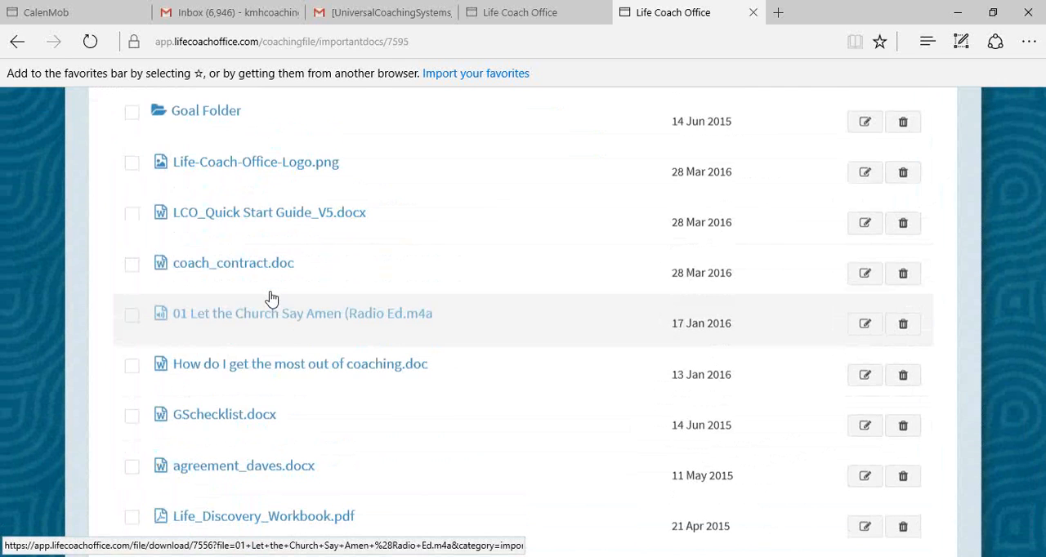
pyautogui.scroll(3, 273, 293)
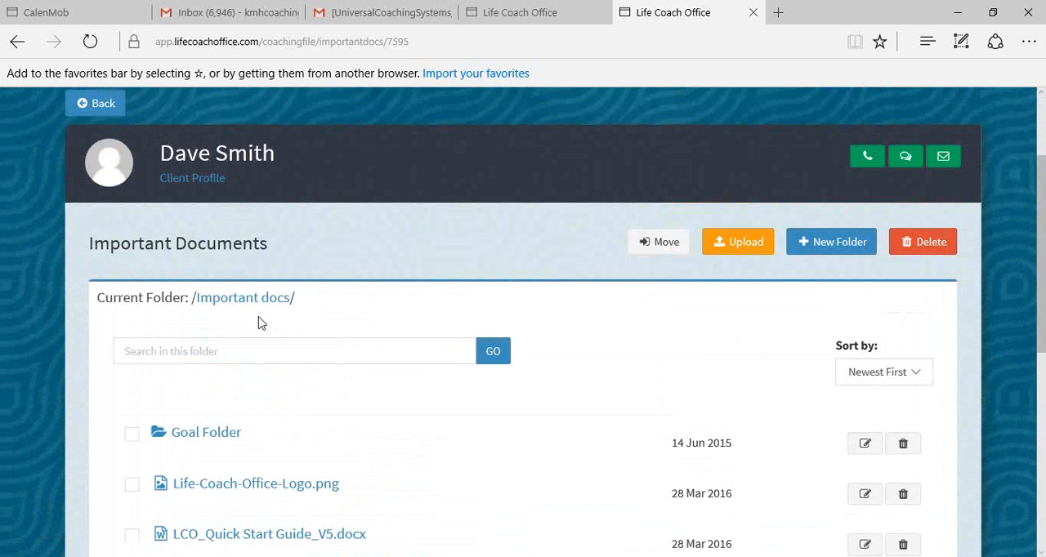
pyautogui.scroll(1, 258, 323)
pyautogui.scroll(-5, 258, 323)
pyautogui.scroll(-3, 258, 326)
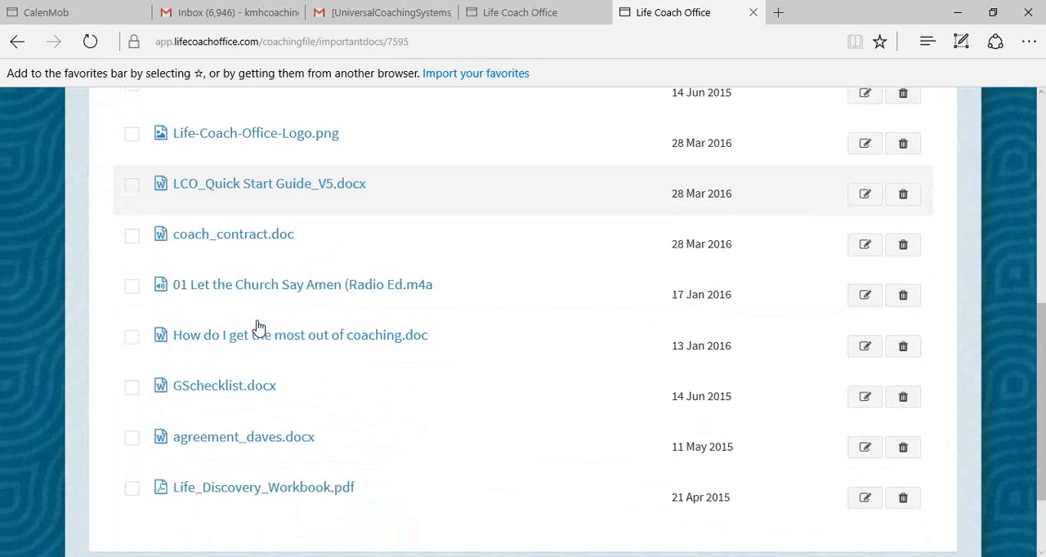
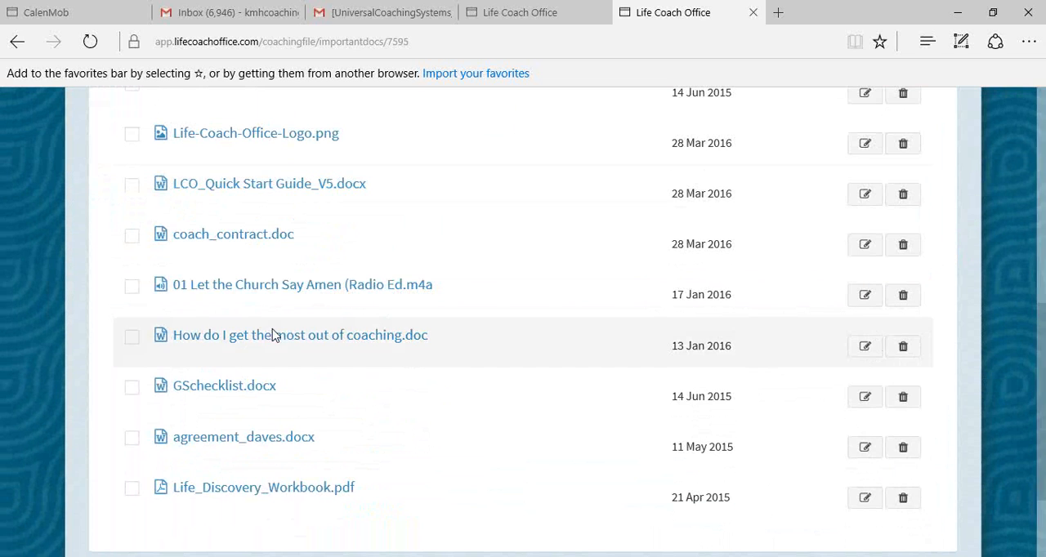
# - Look through the remaining files in the client's Important Documents and return to the home page
pyautogui.scroll(-2, 339, 415)
pyautogui.scroll(5, 340, 416)
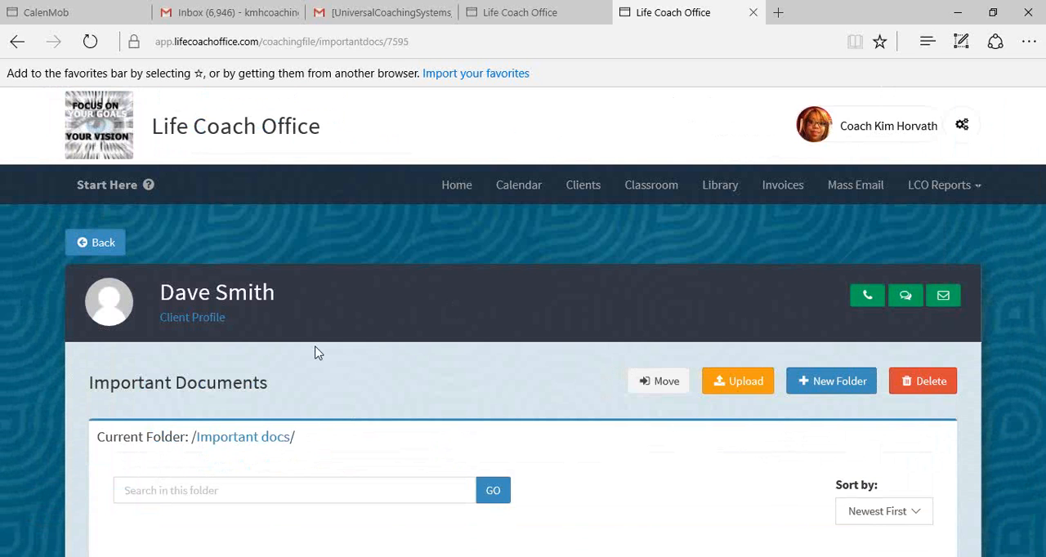
pyautogui.scroll(-5, 320, 348)
pyautogui.scroll(5, 385, 345)
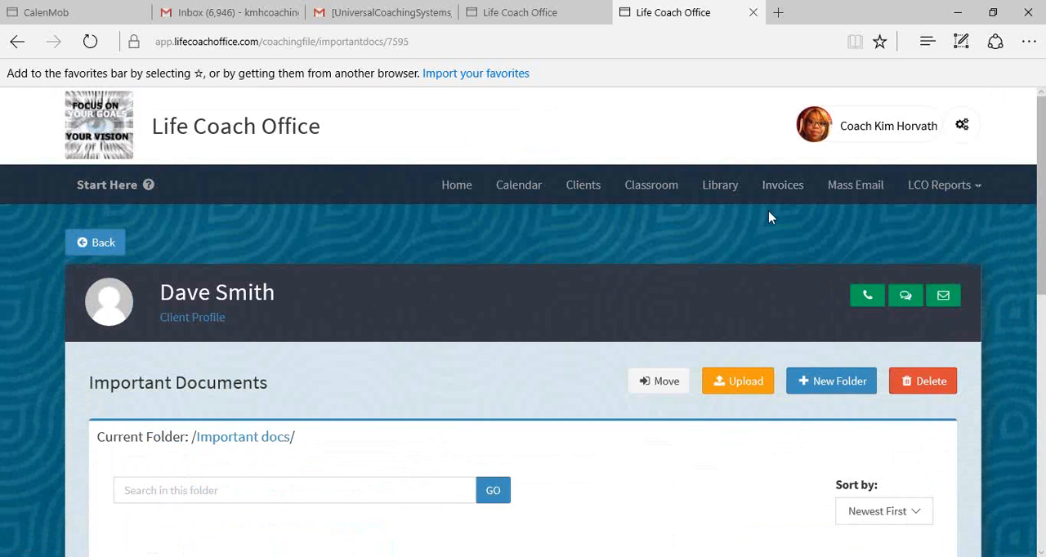
pyautogui.click(458, 193)
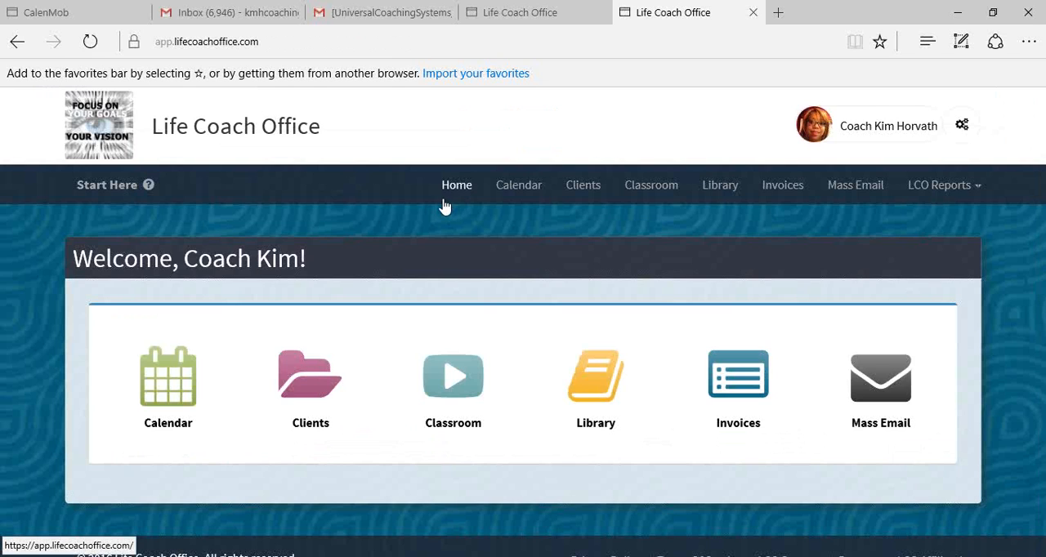
# - Open Invoices and examine the dates, items, amounts and payment statuses in the list
pyautogui.click(779, 190)
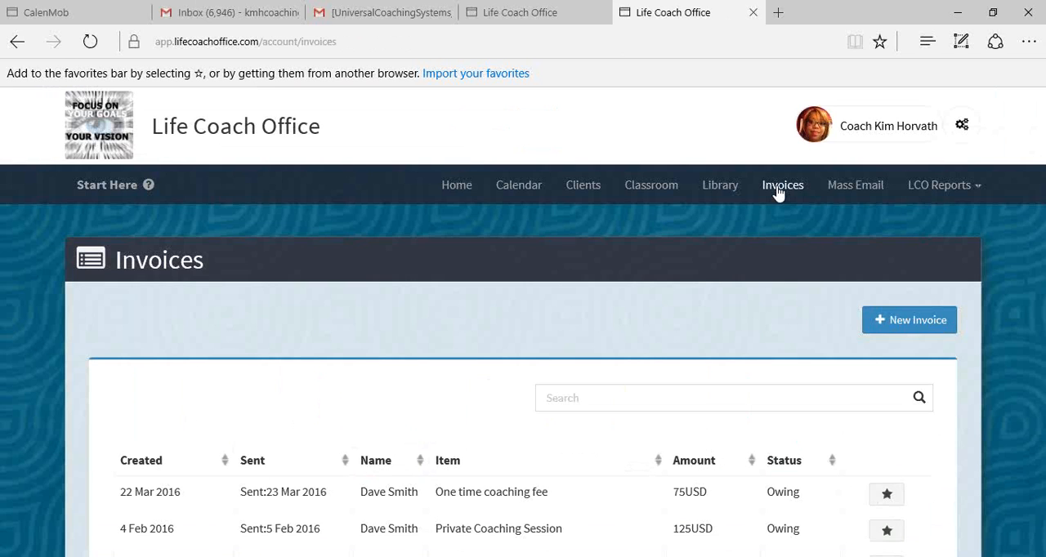
pyautogui.scroll(-2, 572, 269)
pyautogui.scroll(1, 562, 270)
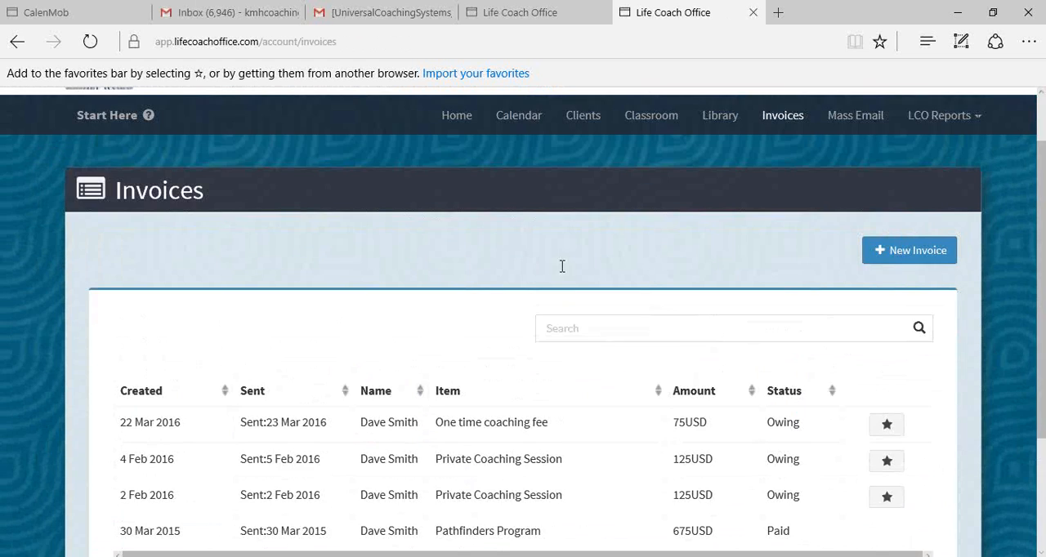
pyautogui.scroll(-1, 562, 272)
pyautogui.scroll(2, 562, 272)
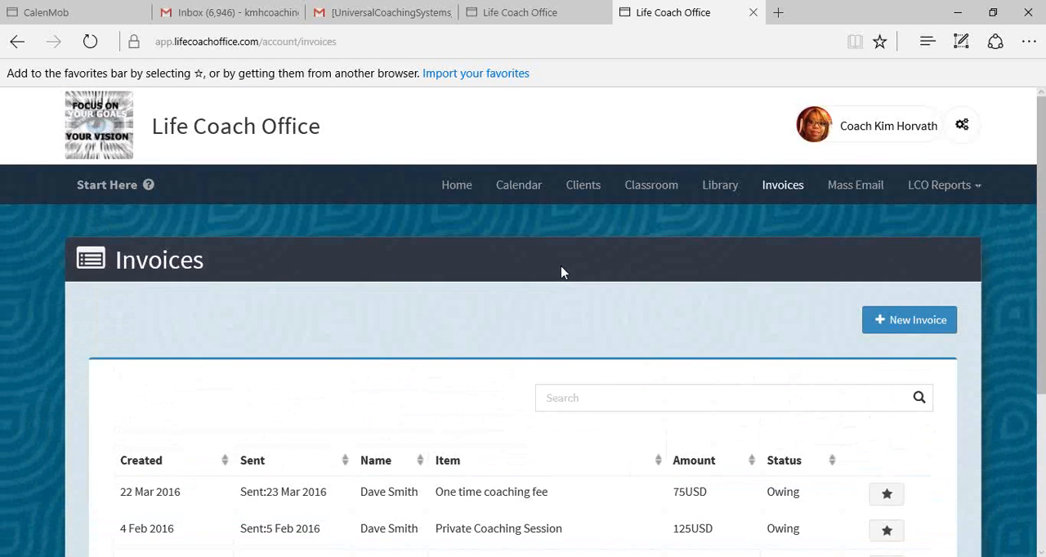
pyautogui.scroll(-2, 562, 272)
pyautogui.scroll(1, 562, 273)
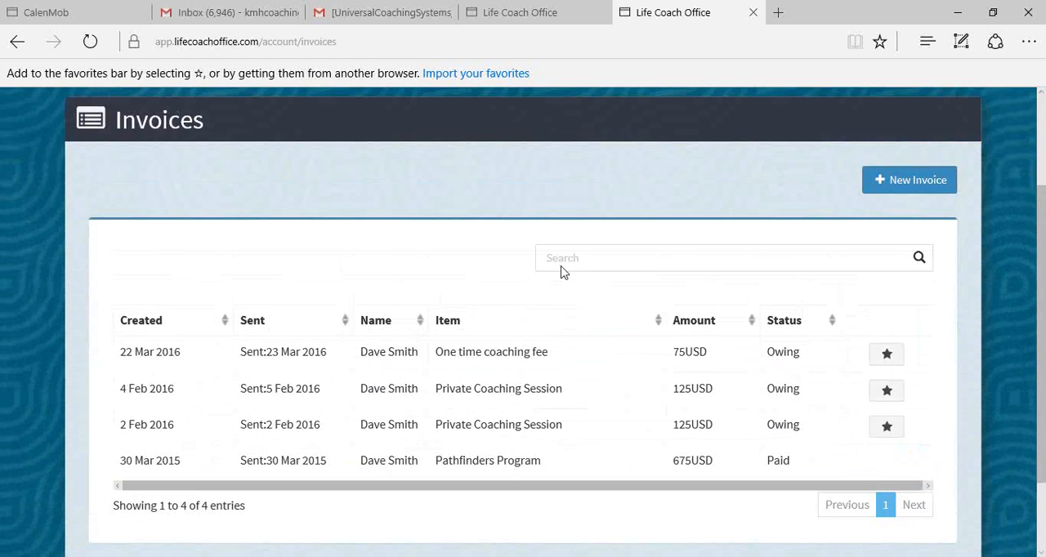
pyautogui.scroll(1, 563, 272)
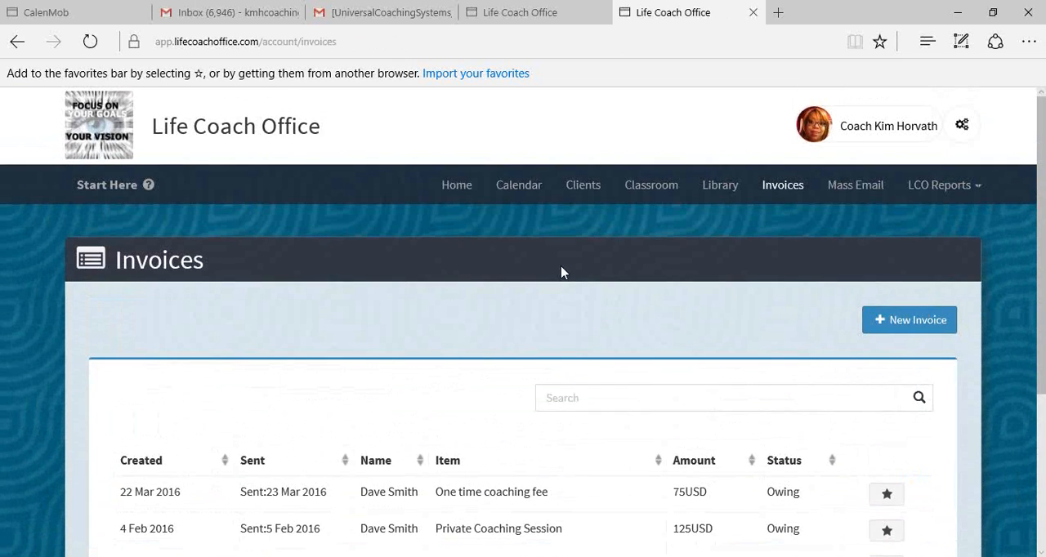
pyautogui.scroll(-2, 432, 327)
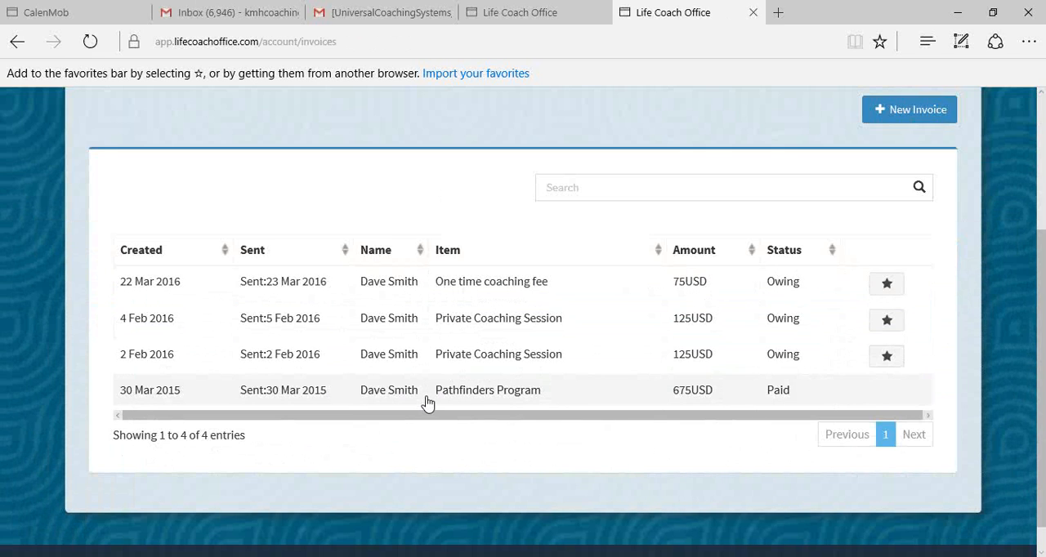
# - Open the "One time coaching fee" invoice, review its details and return to the invoice list
pyautogui.click(283, 294)
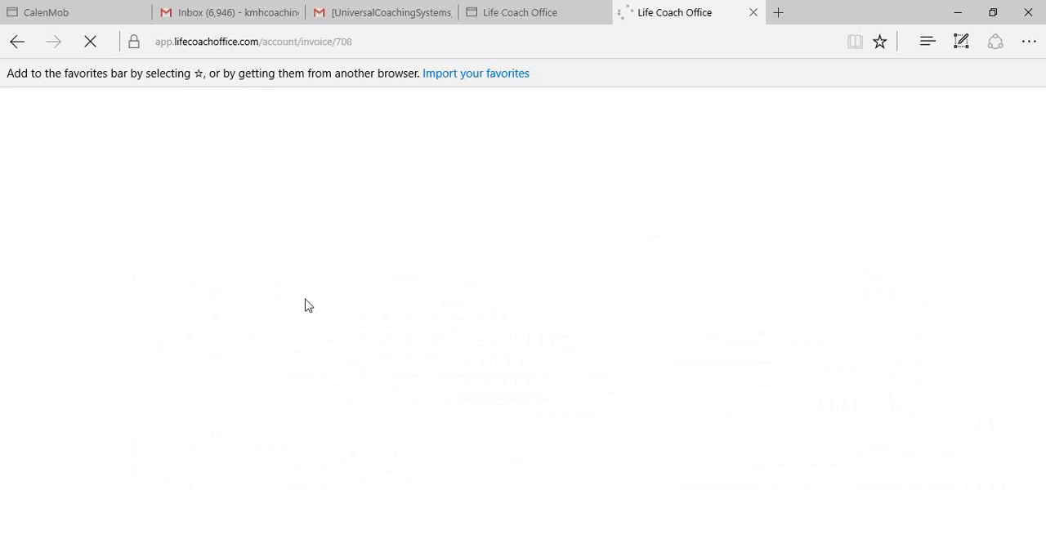
pyautogui.scroll(-3, 315, 313)
pyautogui.scroll(2, 360, 339)
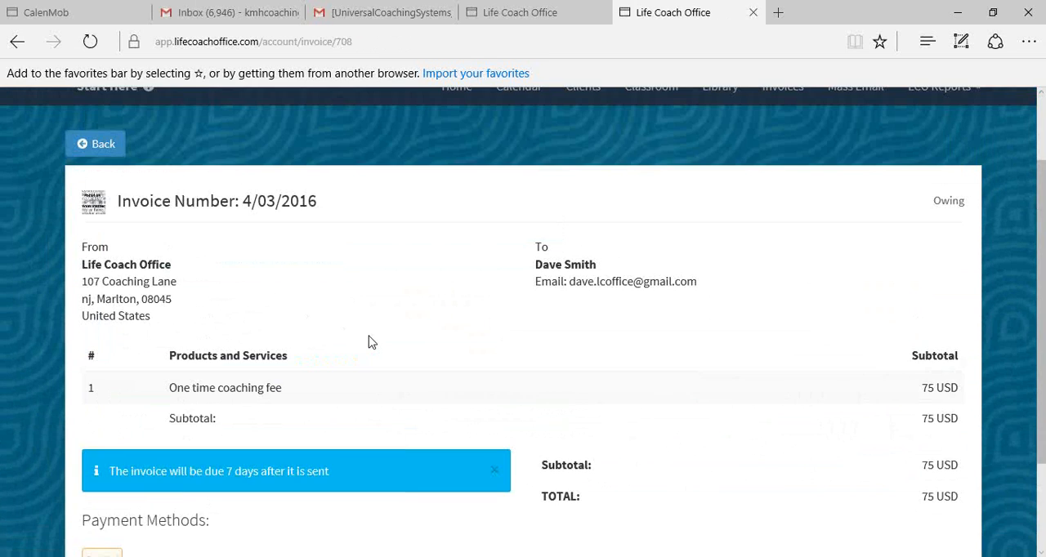
pyautogui.scroll(1, 369, 341)
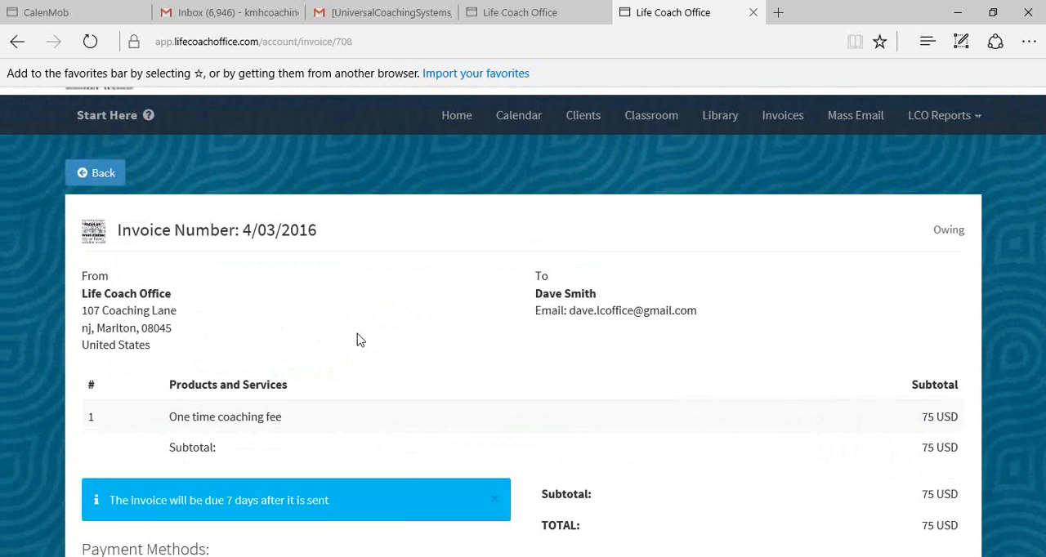
pyautogui.scroll(2, 356, 340)
pyautogui.click(104, 245)
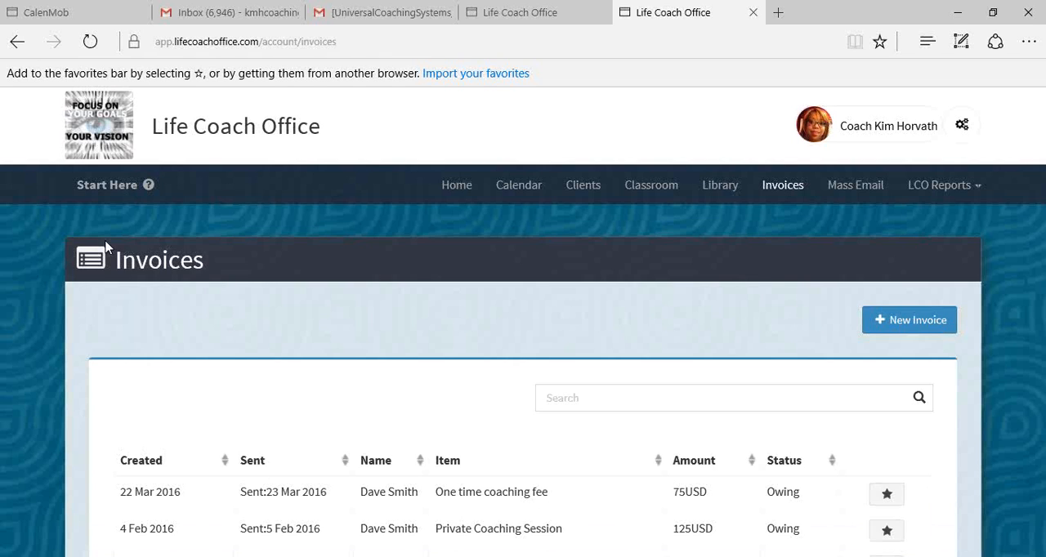
# - Start a new invoice and choose the existing client as its recipient
pyautogui.click(926, 325)
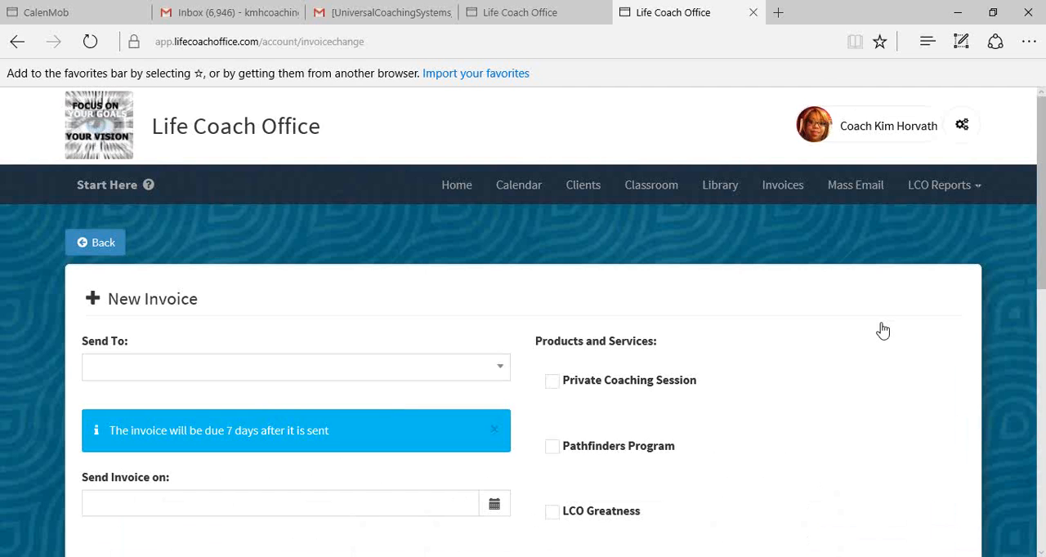
pyautogui.scroll(-1, 881, 329)
pyautogui.click(320, 233)
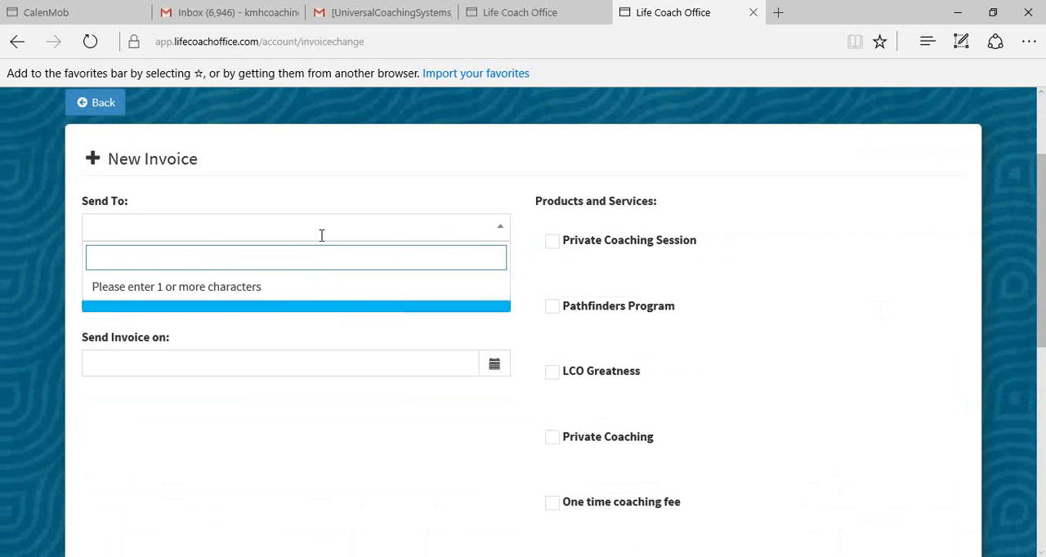
pyautogui.write('da')
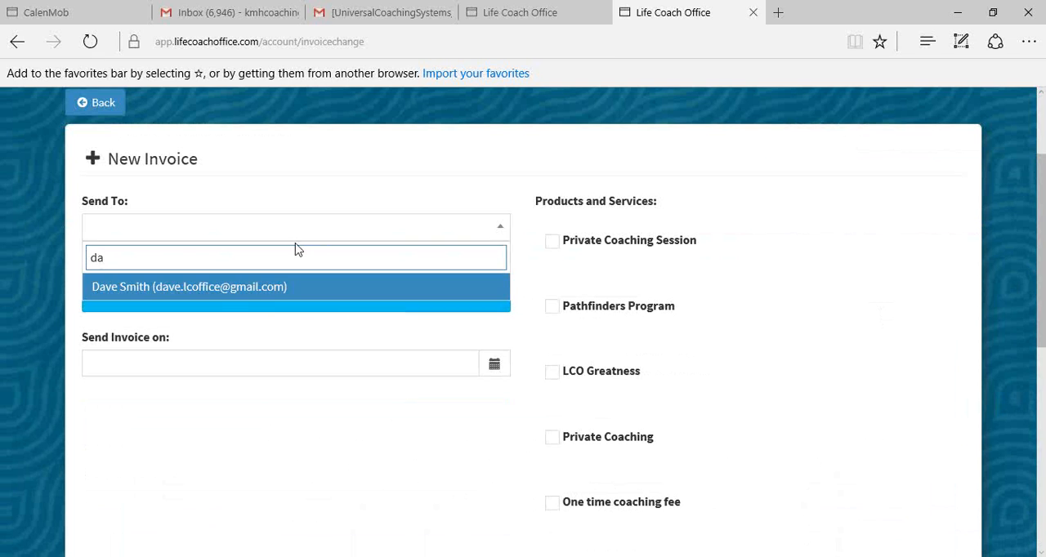
pyautogui.click(219, 293)
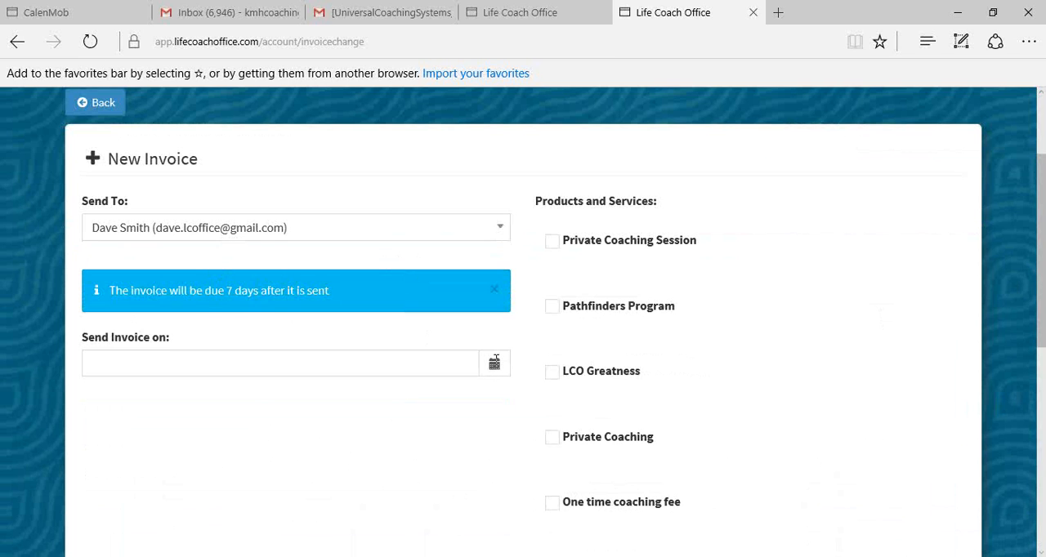
# - Set the invoice's send date to 15 Apr 2016 and add the Private Coaching Session service
pyautogui.click(495, 362)
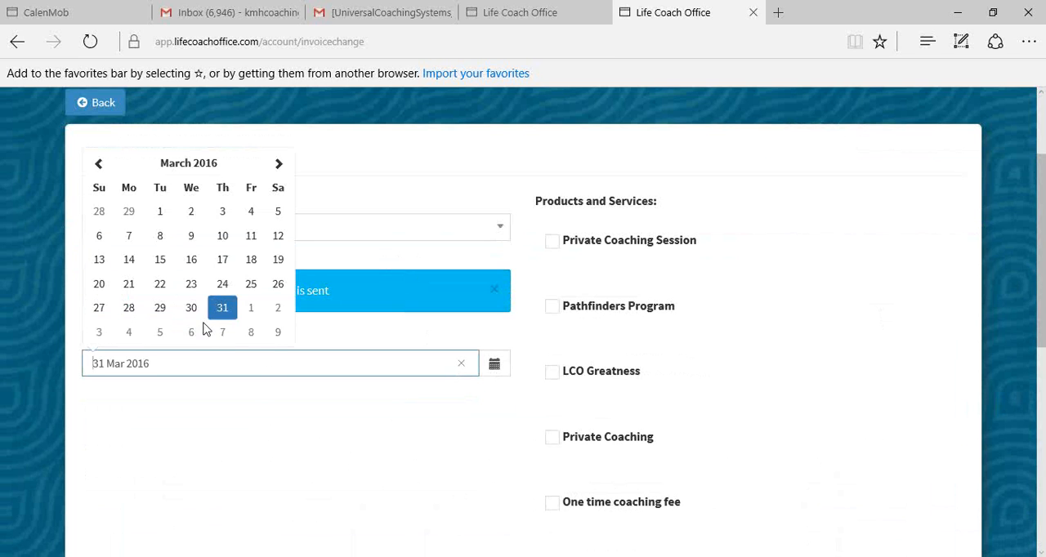
pyautogui.click(278, 167)
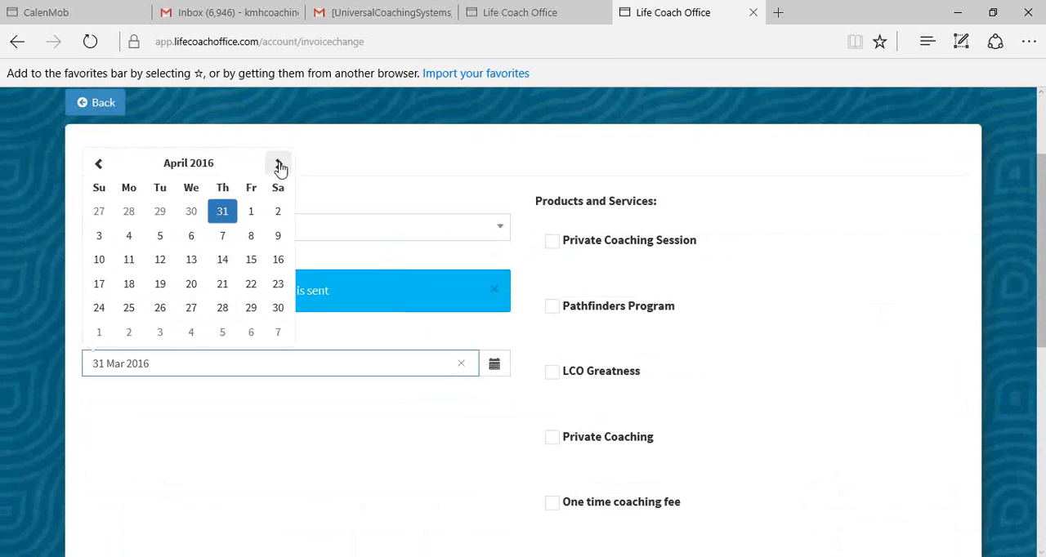
pyautogui.click(251, 260)
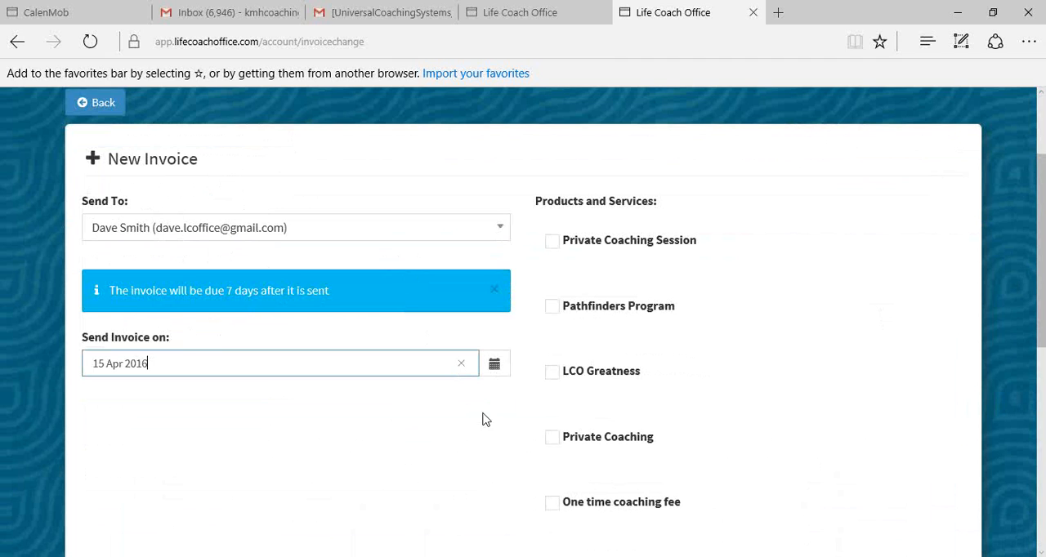
pyautogui.scroll(-3, 687, 278)
pyautogui.scroll(2, 713, 294)
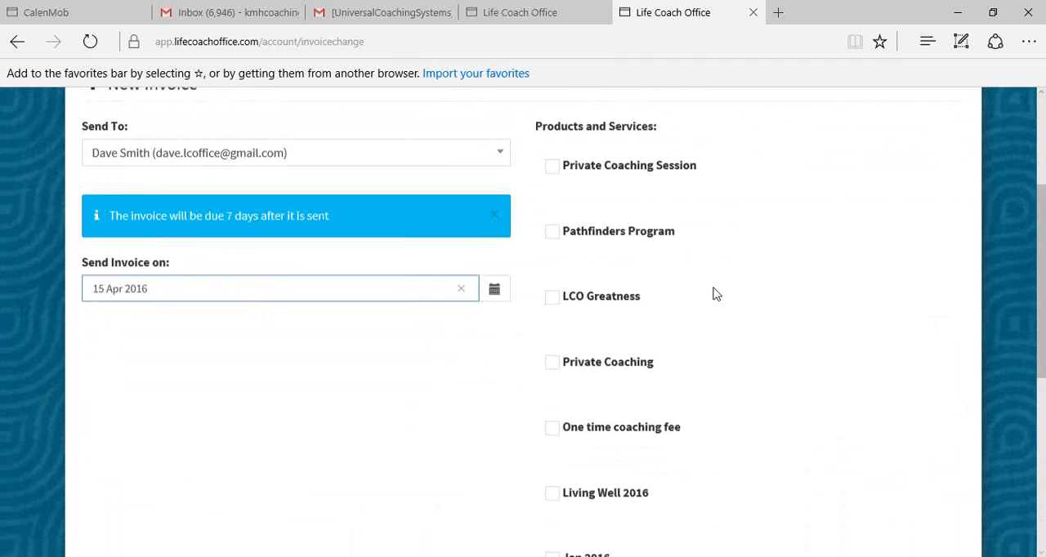
pyautogui.click(552, 172)
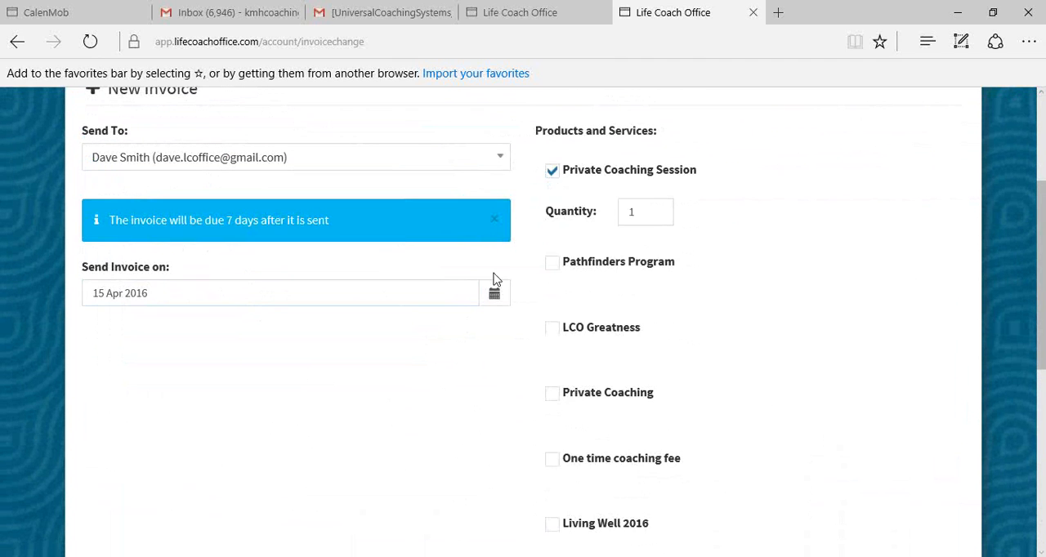
# - Preview the new invoice and schedule it with the Send Later option
pyautogui.scroll(-9, 479, 345)
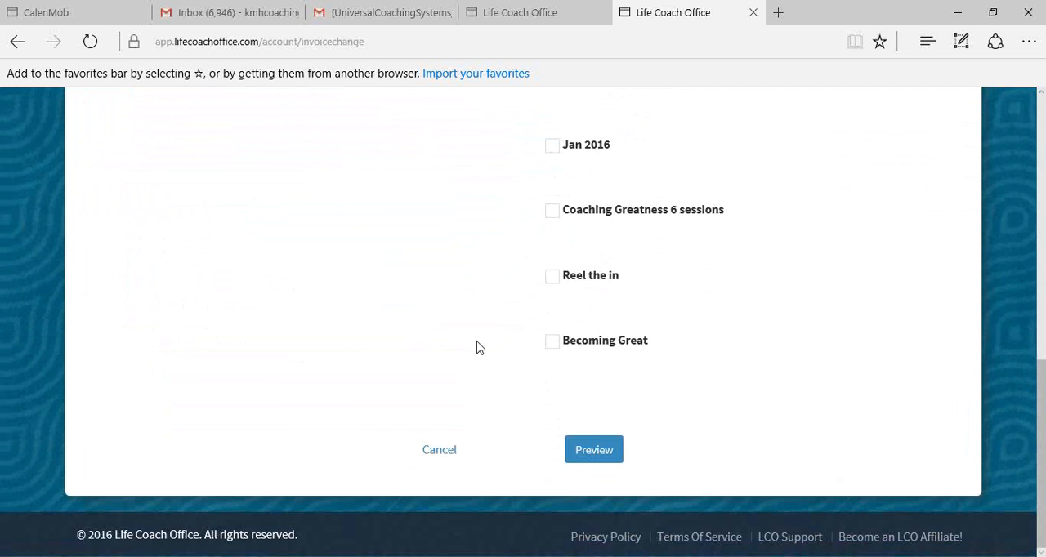
pyautogui.click(595, 452)
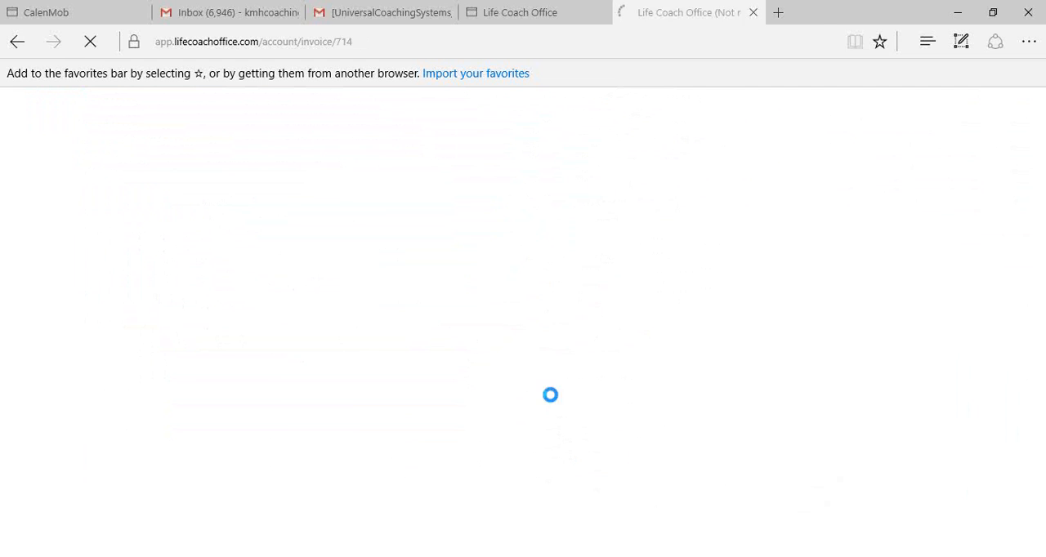
pyautogui.scroll(-3, 553, 402)
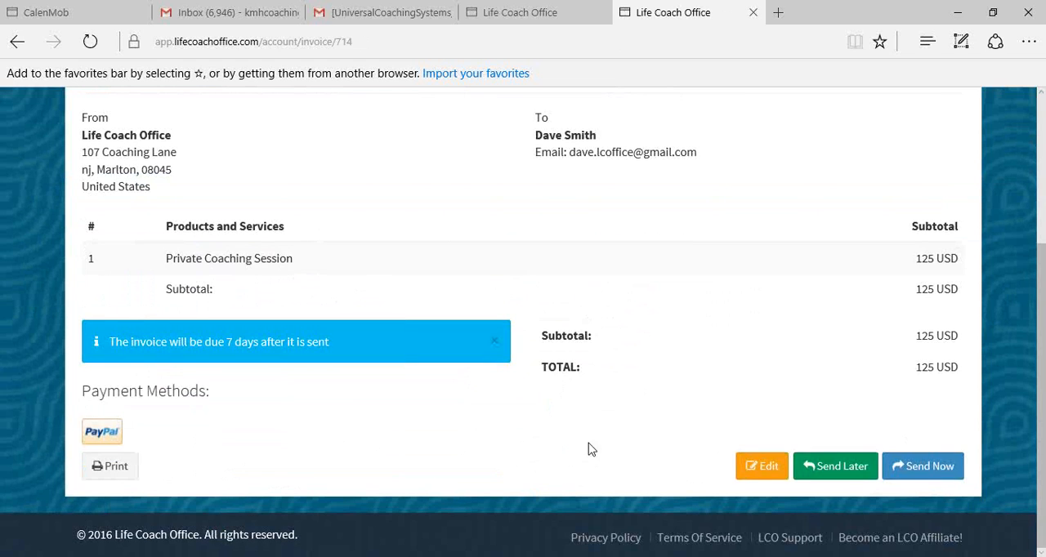
pyautogui.click(864, 476)
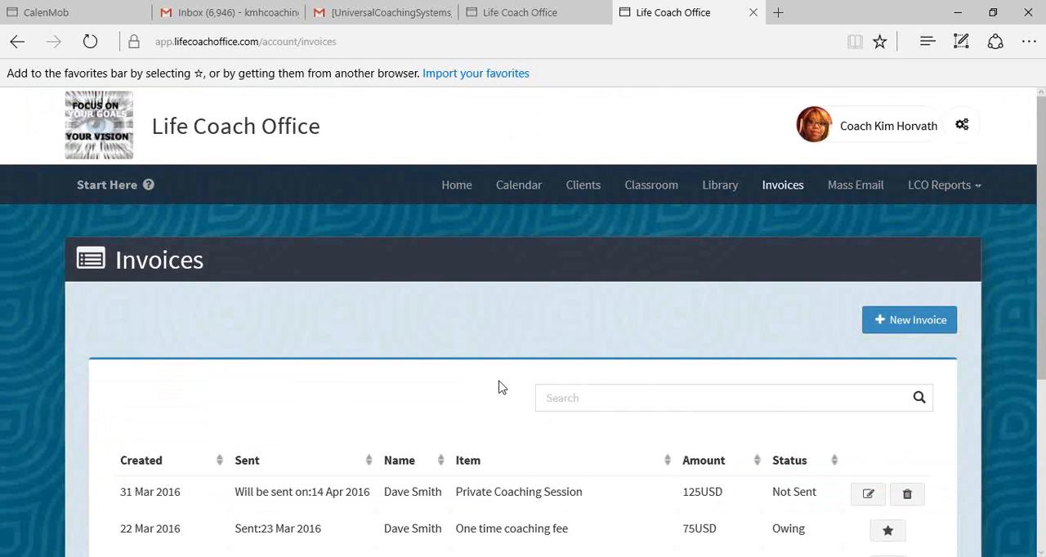
# - Delete the unsent Private Coaching Session invoice created on 31 Mar 2016 and confirm the deletion
pyautogui.scroll(-1, 501, 386)
pyautogui.scroll(-2, 501, 385)
pyautogui.scroll(1, 498, 388)
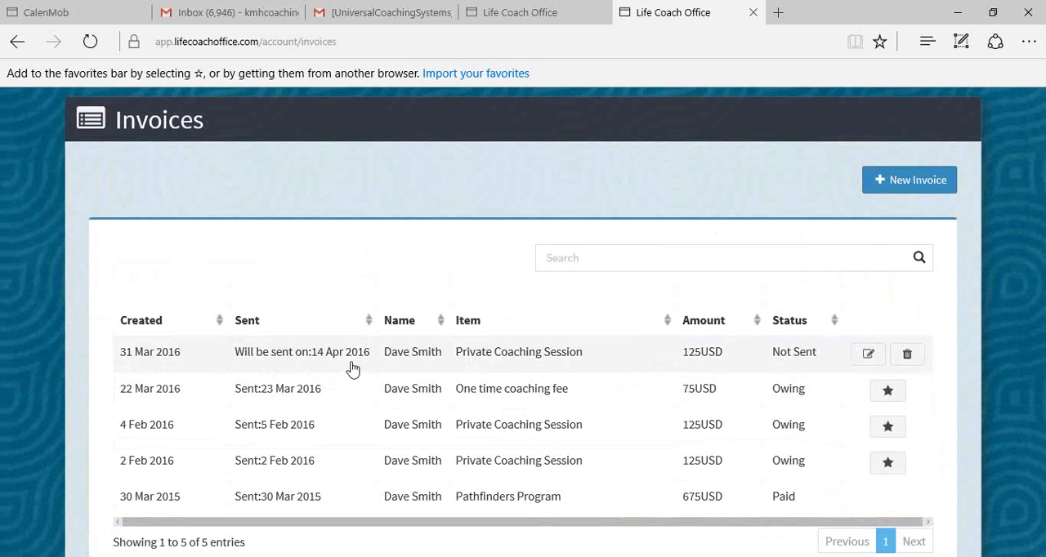
pyautogui.click(905, 356)
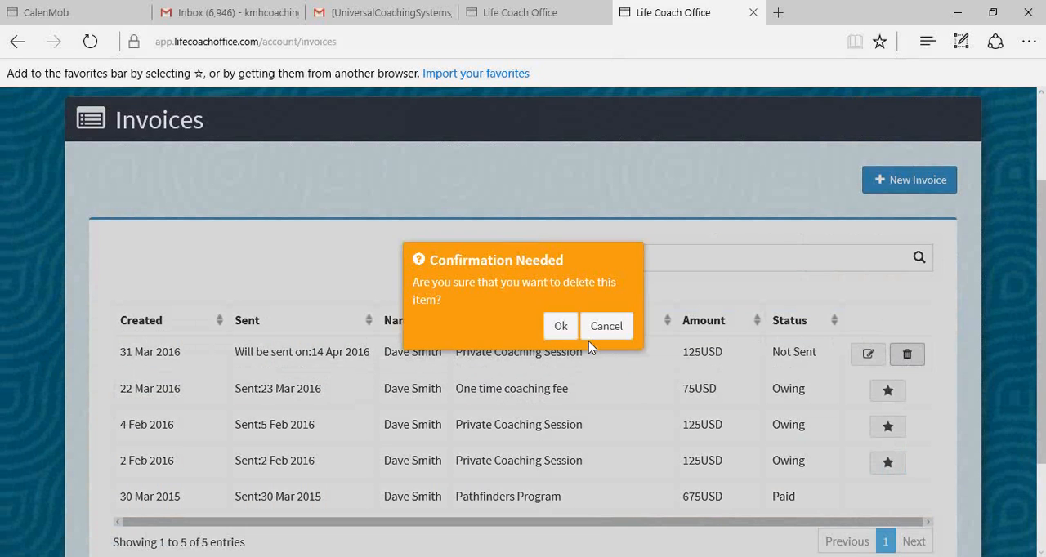
pyautogui.click(561, 329)
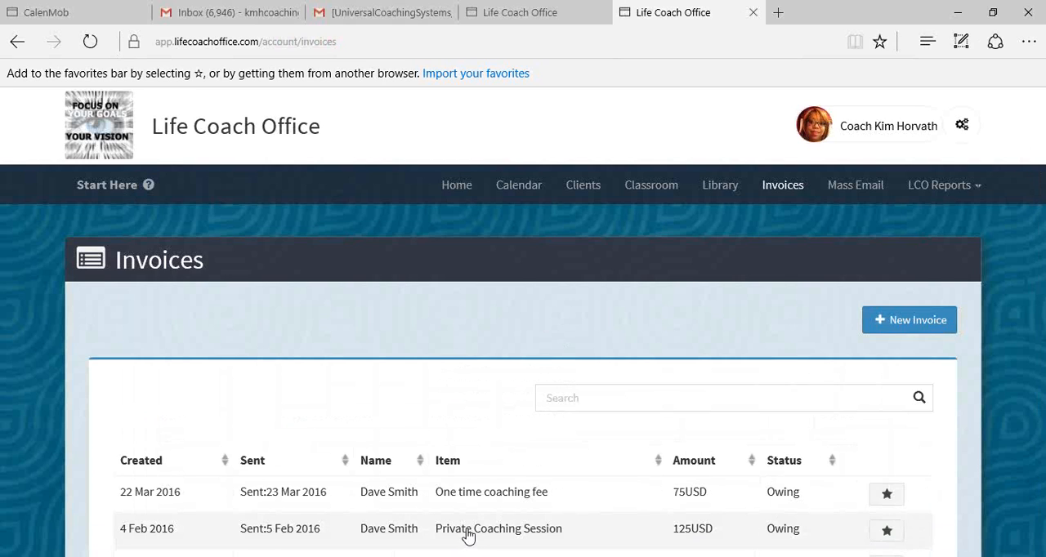
# - Look over the sent invoices in the list once more, then go back to the home page
pyautogui.scroll(-3, 466, 532)
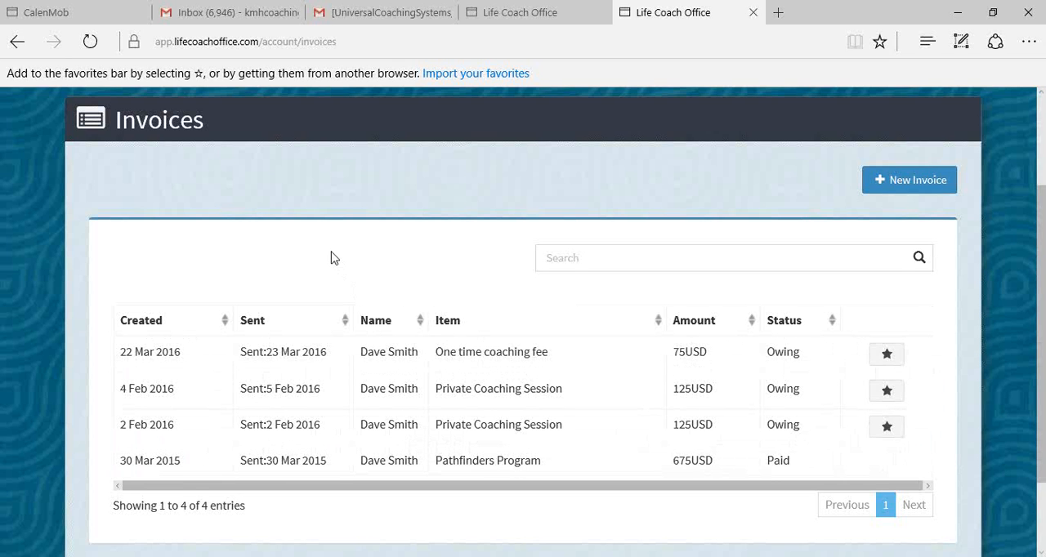
pyautogui.scroll(-2, 332, 258)
pyautogui.scroll(4, 332, 258)
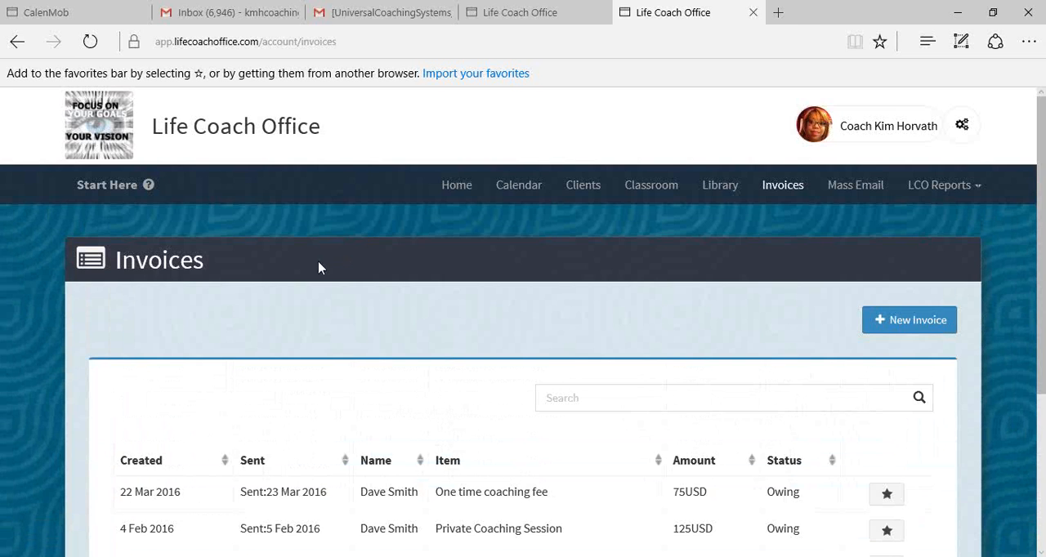
pyautogui.scroll(-3, 374, 333)
pyautogui.scroll(3, 434, 338)
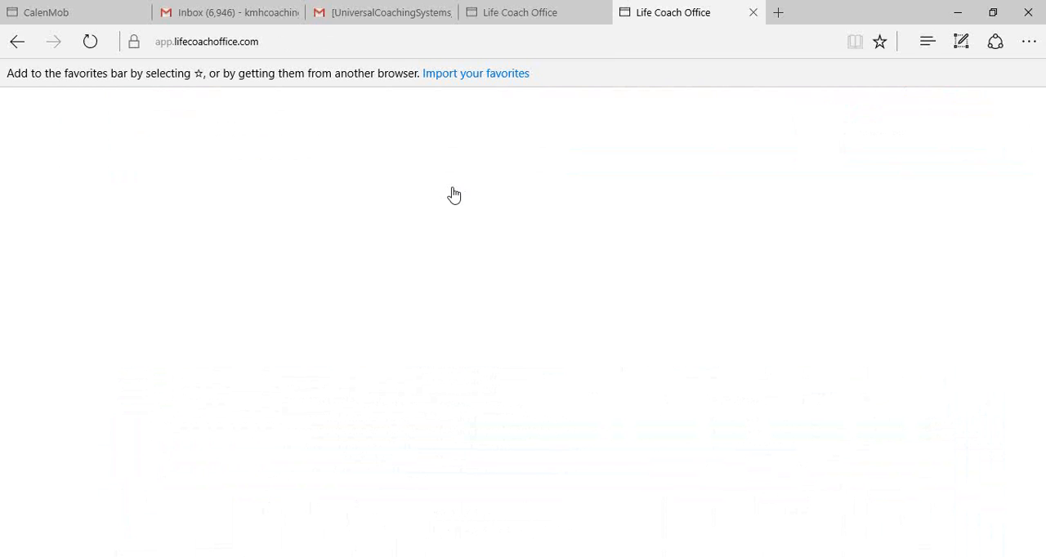
pyautogui.scroll(-2, 576, 296)
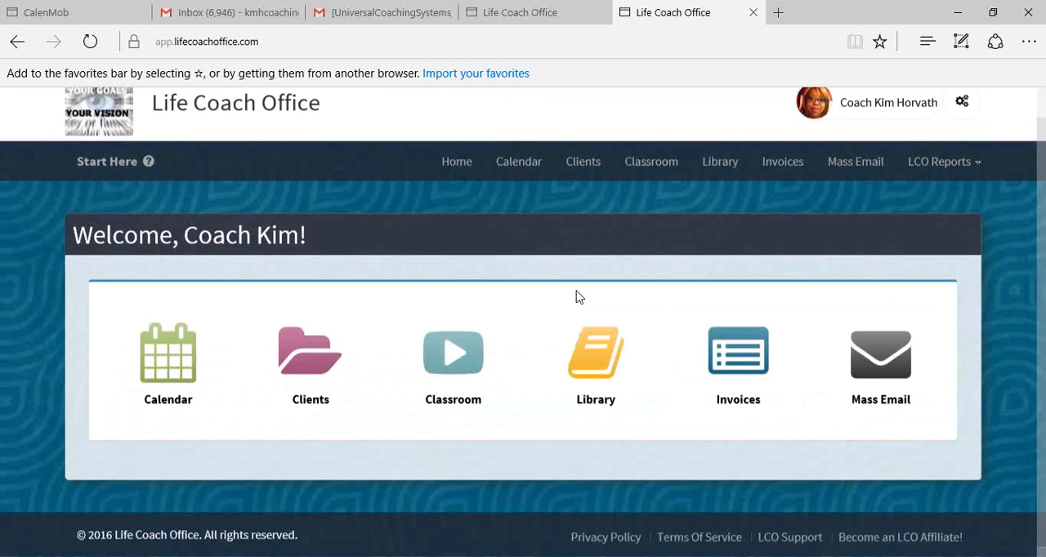